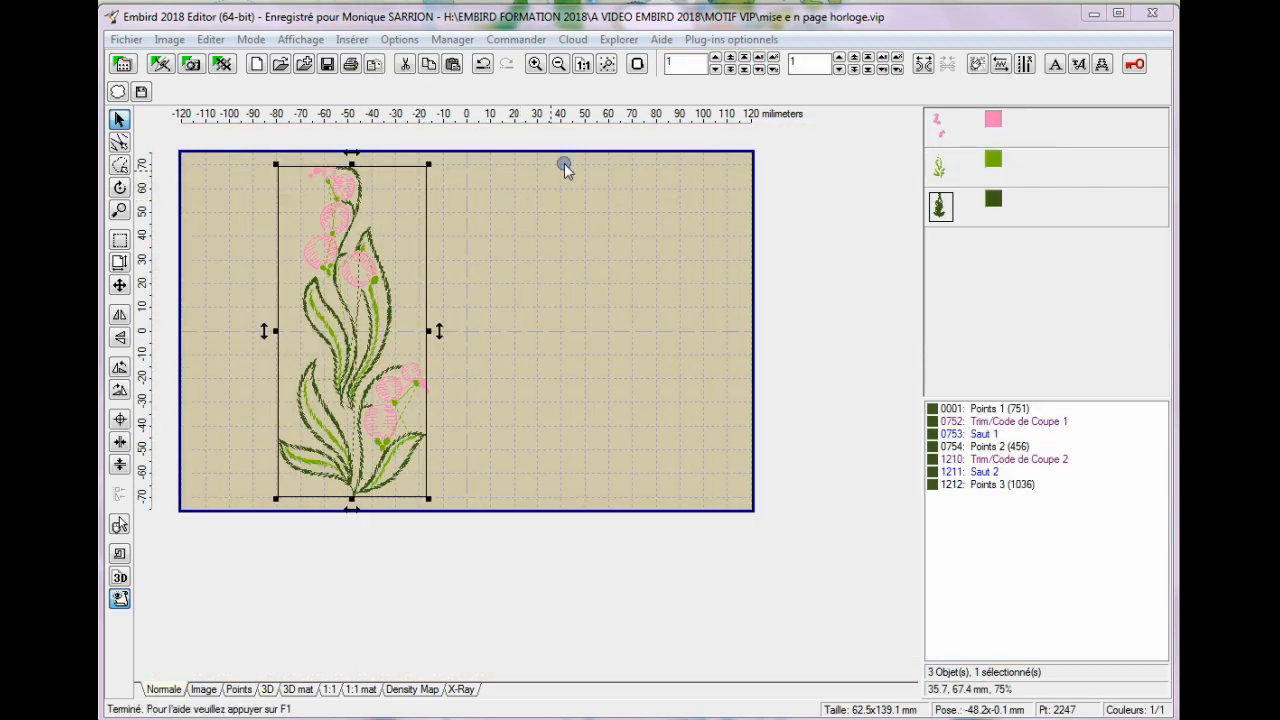
Confirm the horizontal Viking Designer 1 grand, Pfaff Master Hoop (150 x 240 mm) as the embroidery hoop.
click(637, 64)
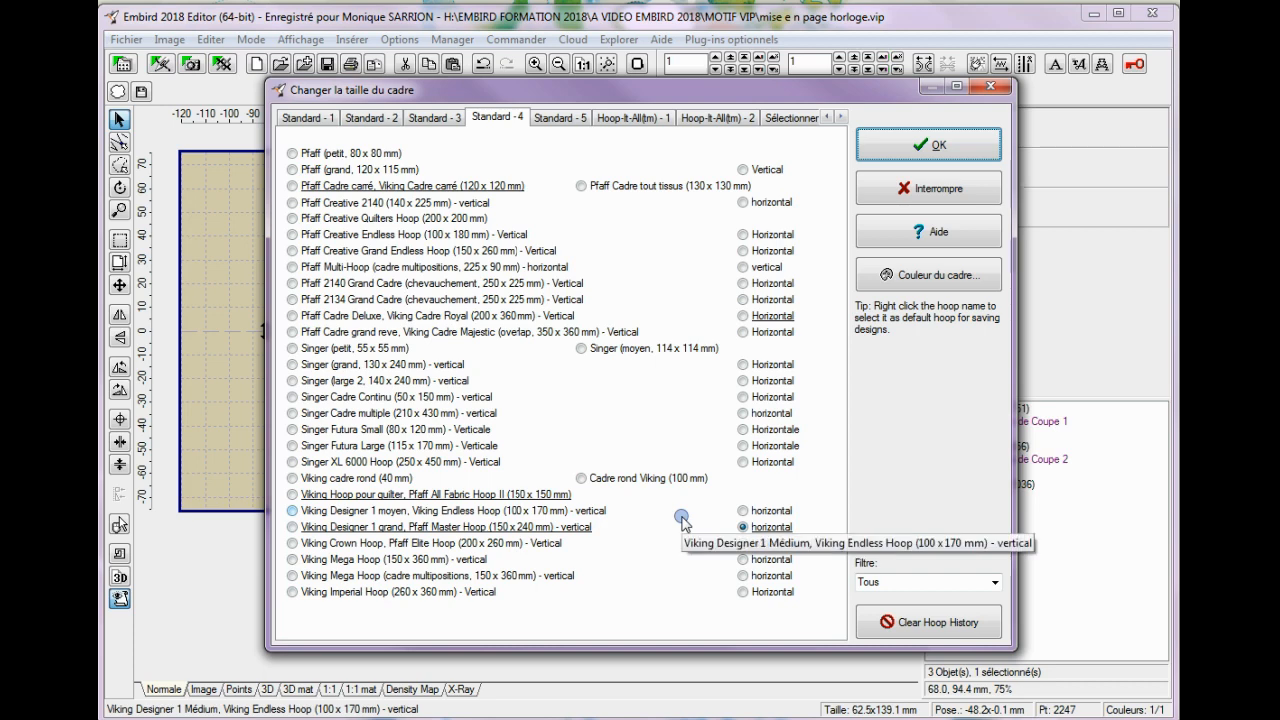
click(940, 146)
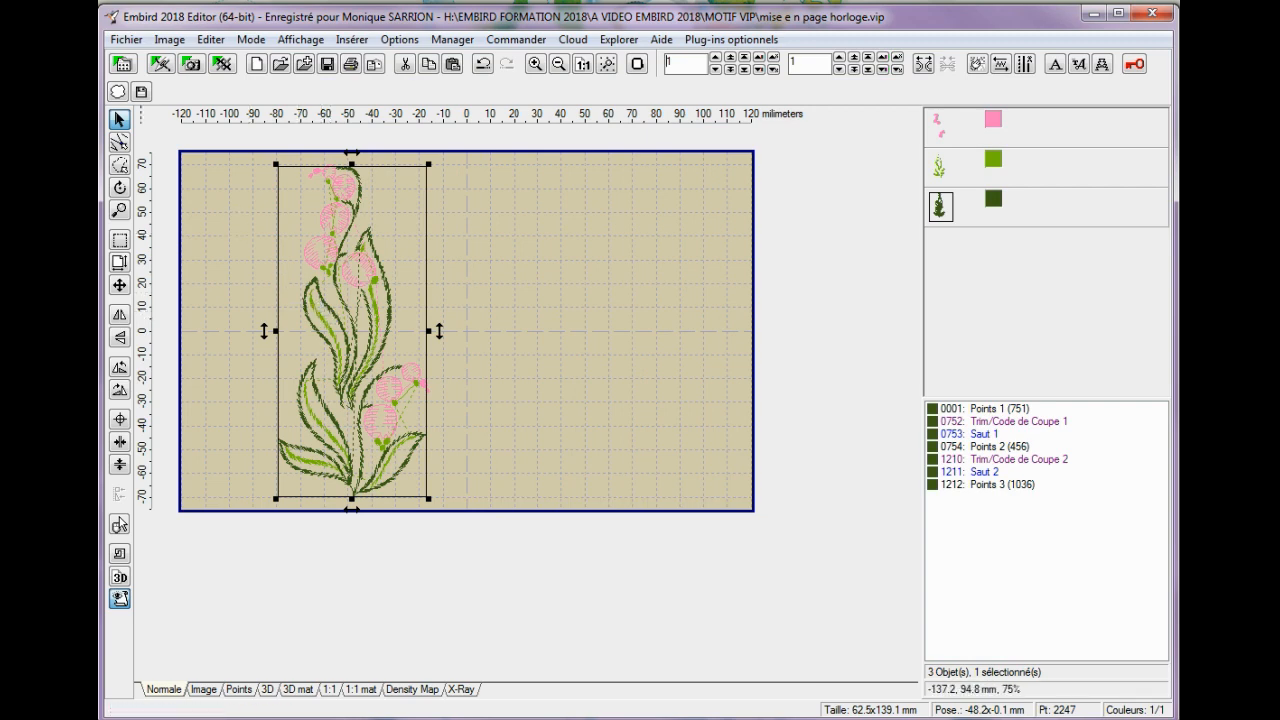
View the designs available for merging in the MOTIF VIP folder and close the list without selecting one.
click(127, 40)
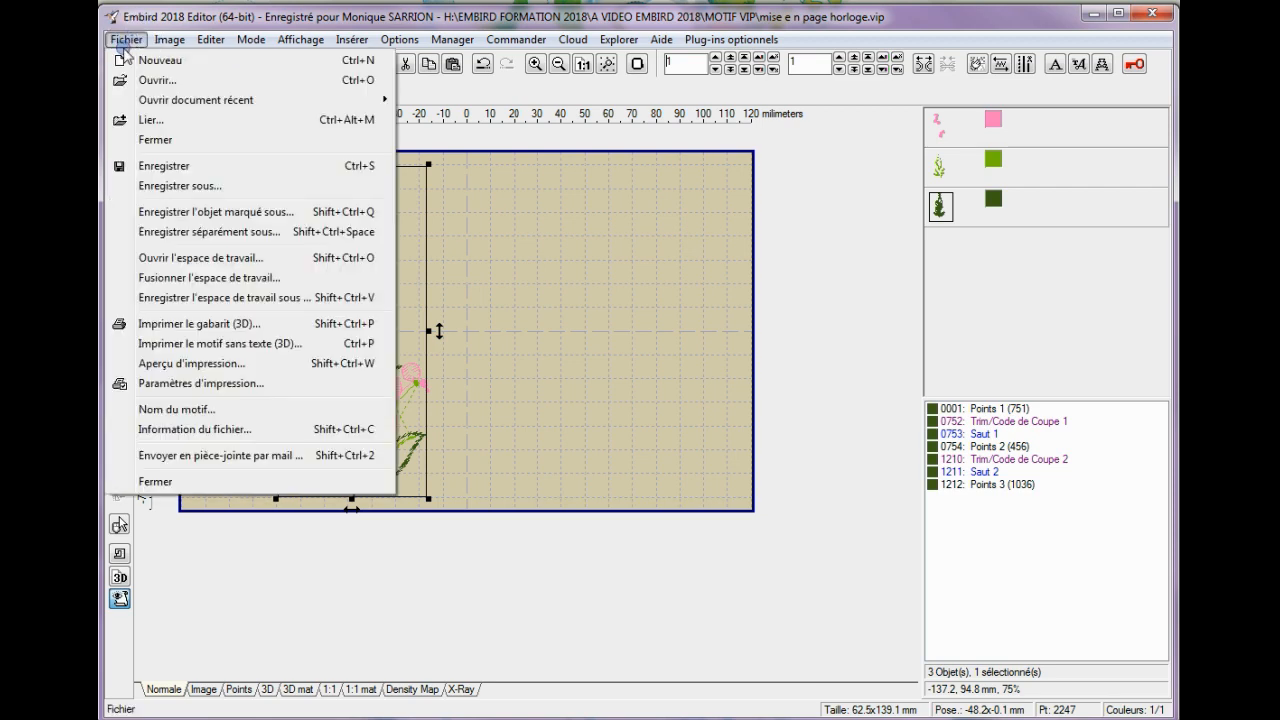
click(150, 119)
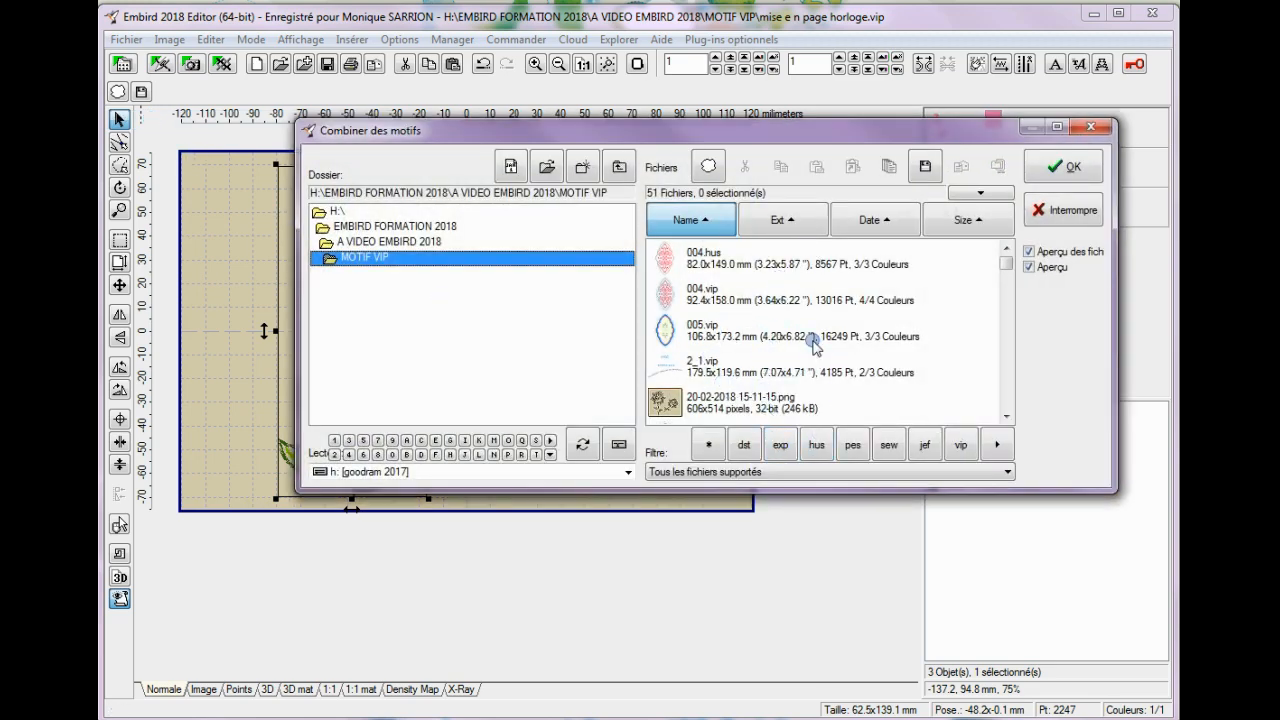
click(1064, 162)
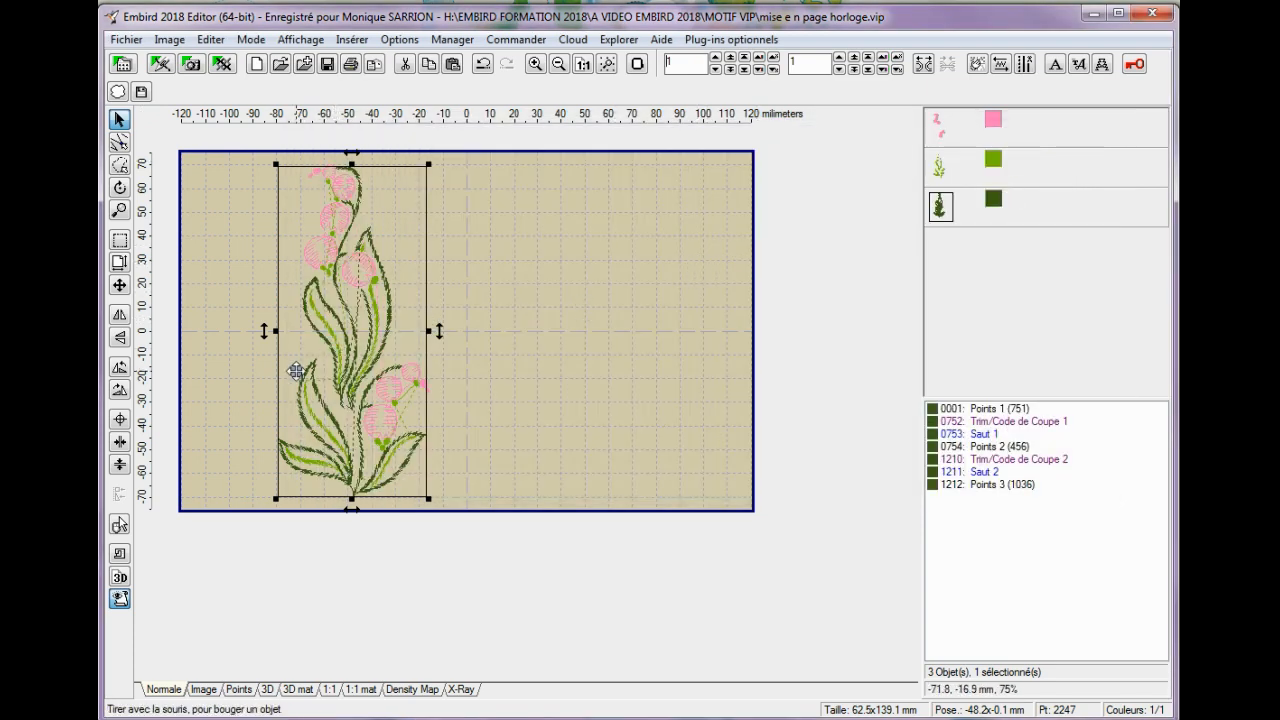
Try to centre only the dark green outline object along both hoop axes, and undo it.
click(347, 300)
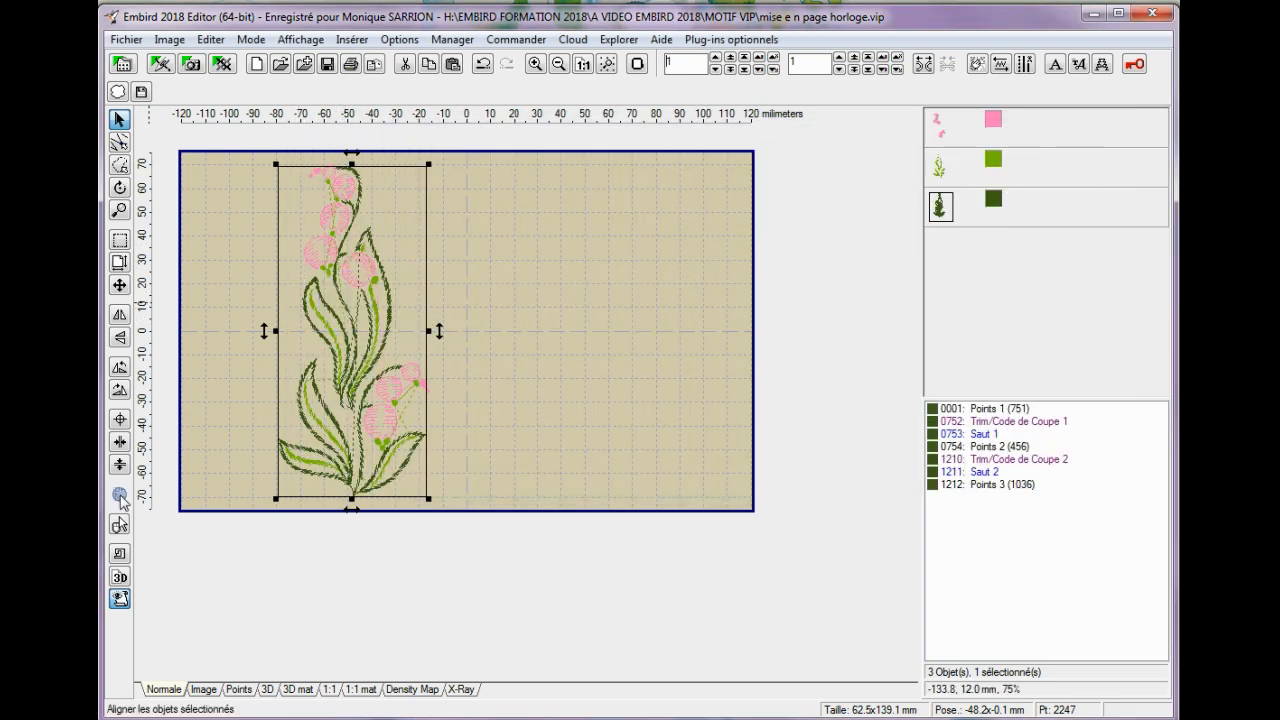
click(119, 420)
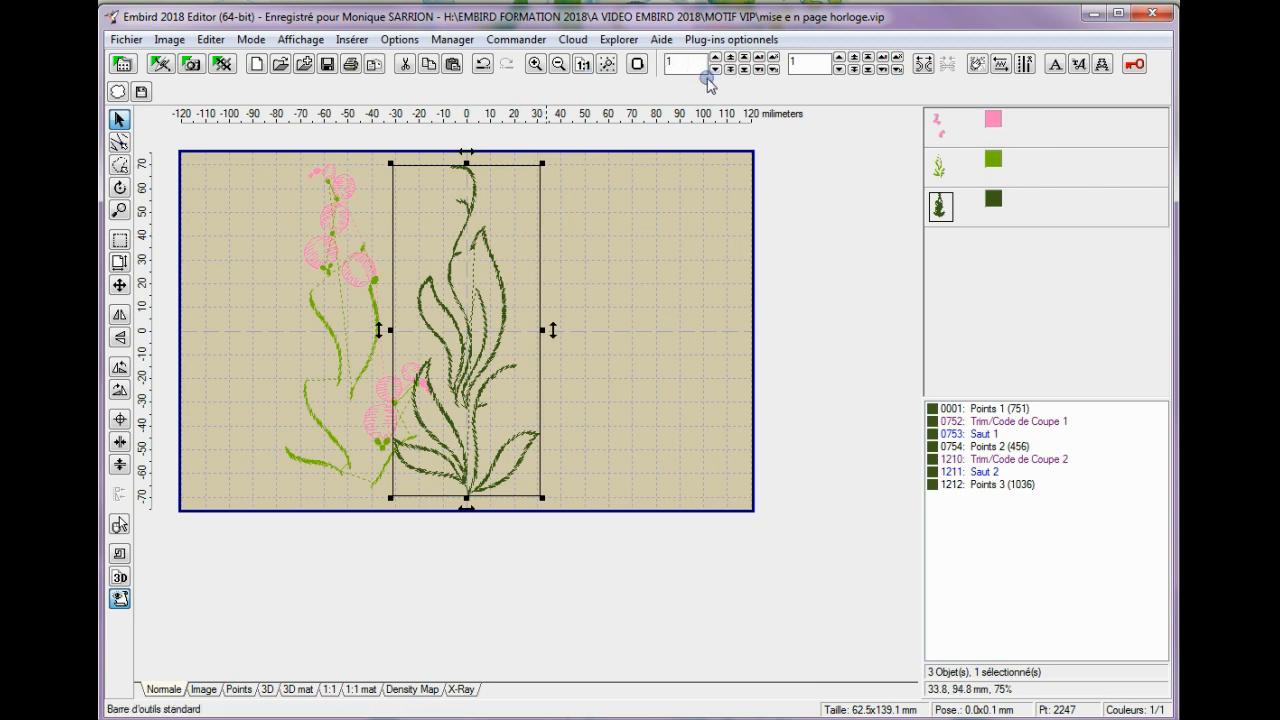
click(484, 64)
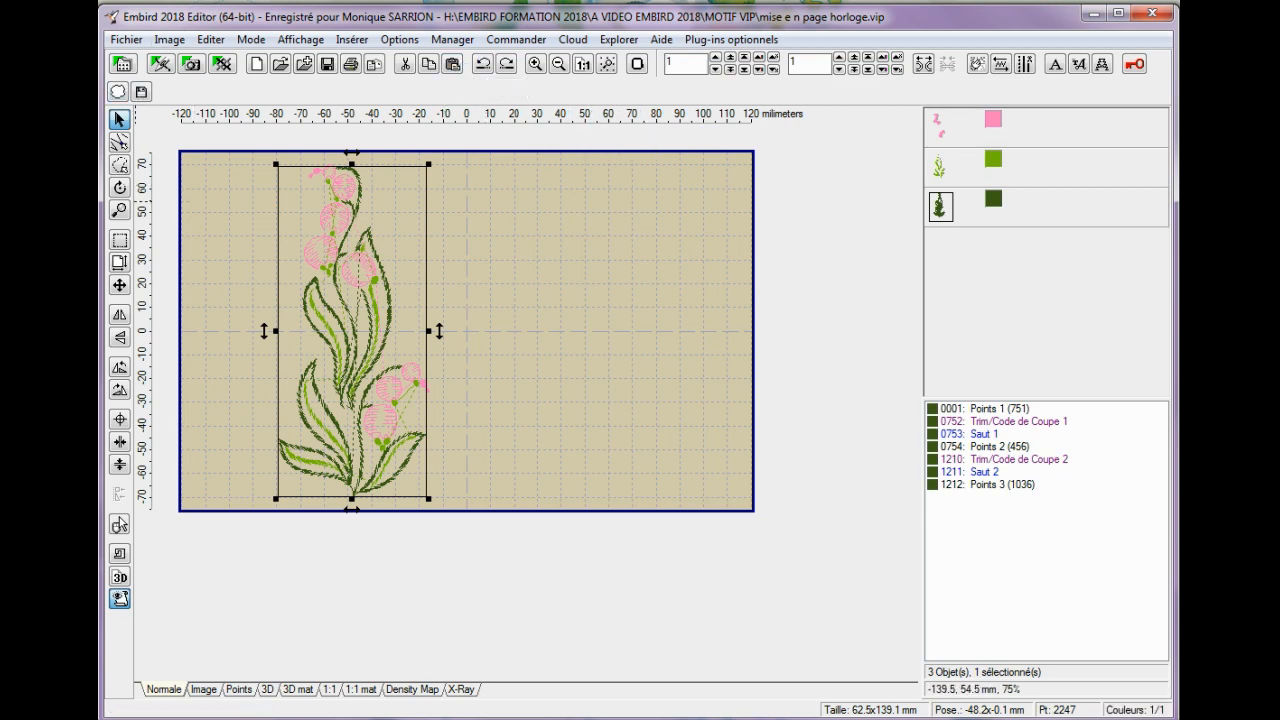
Join all three flower colour objects into one and centre the flower in the hoop along both axes.
click(117, 241)
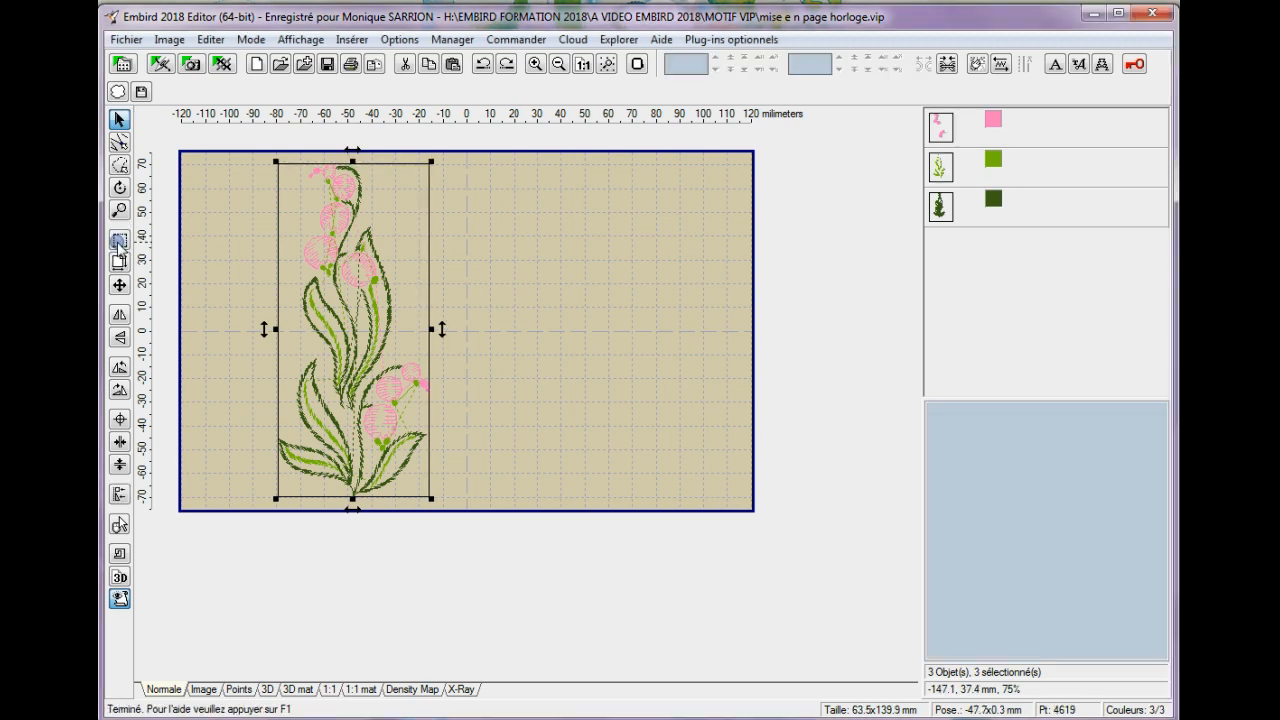
click(948, 65)
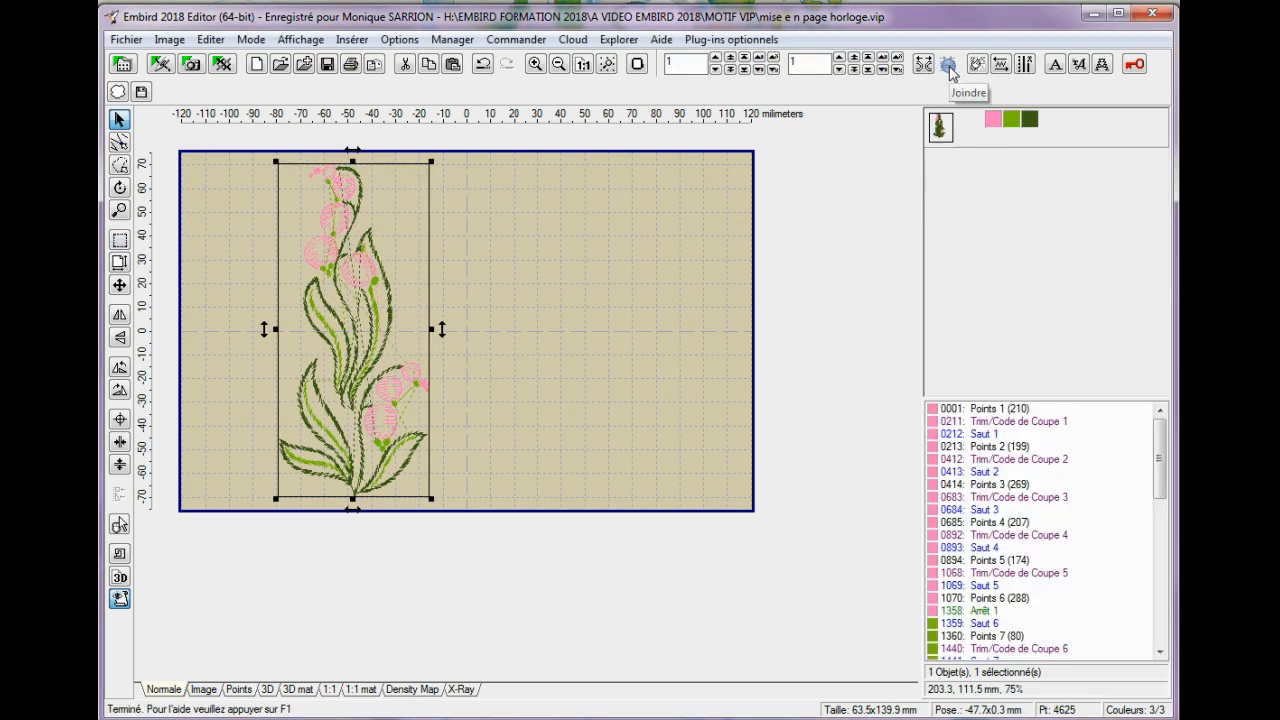
click(120, 420)
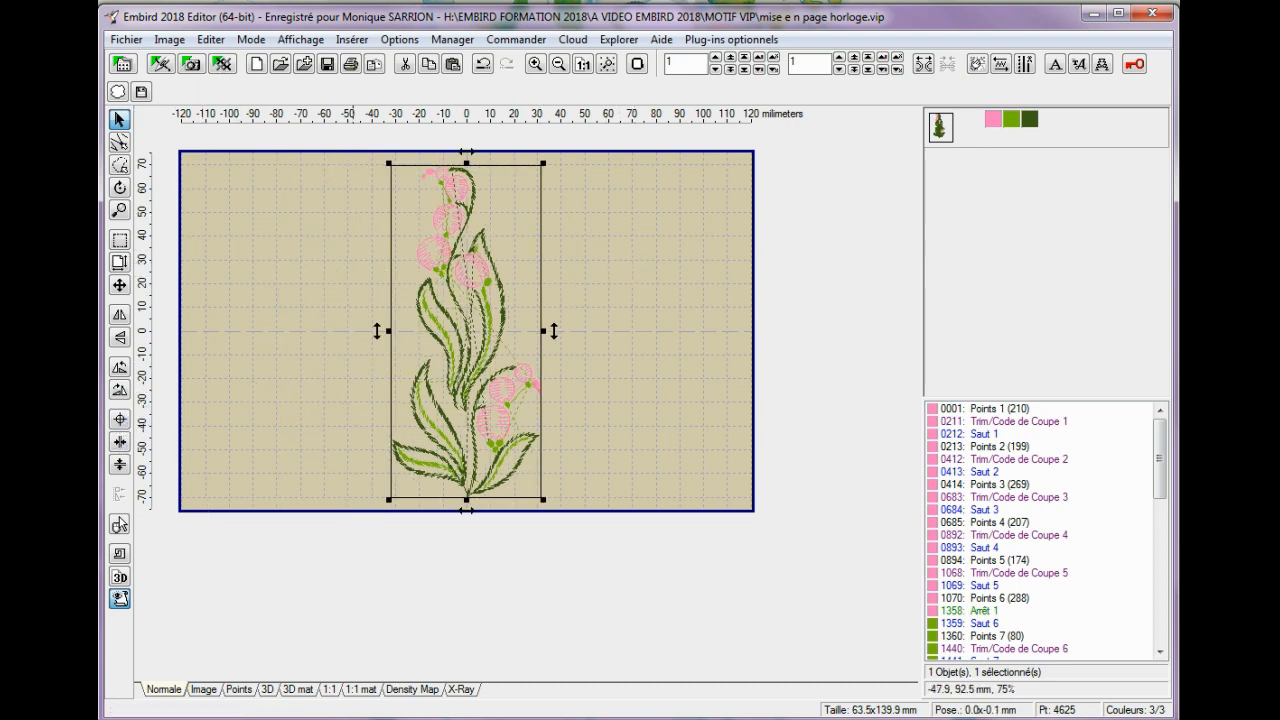
Insert a Font Engine clock dial in ChanceryScriptMediumSSK with a 120 mm outer diameter, 10 mm number fields and unrotated Arabic numbers.
click(1081, 66)
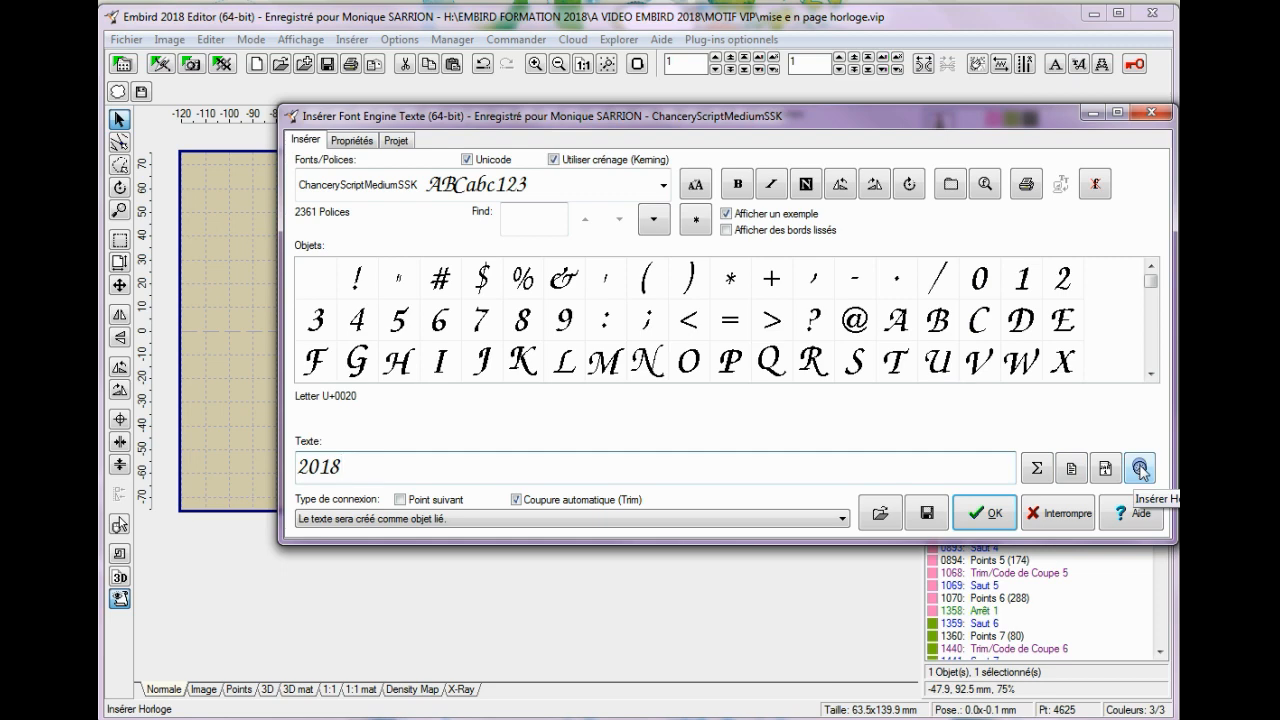
click(1140, 467)
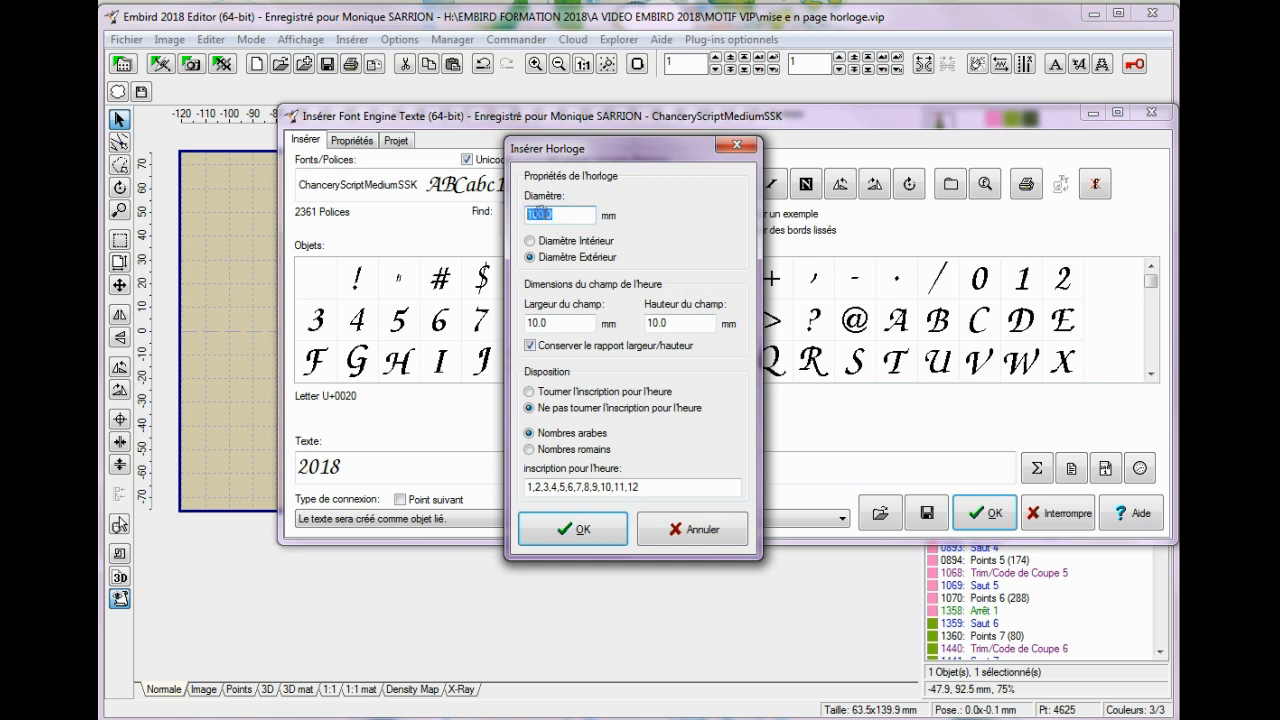
click(530, 213)
click(587, 529)
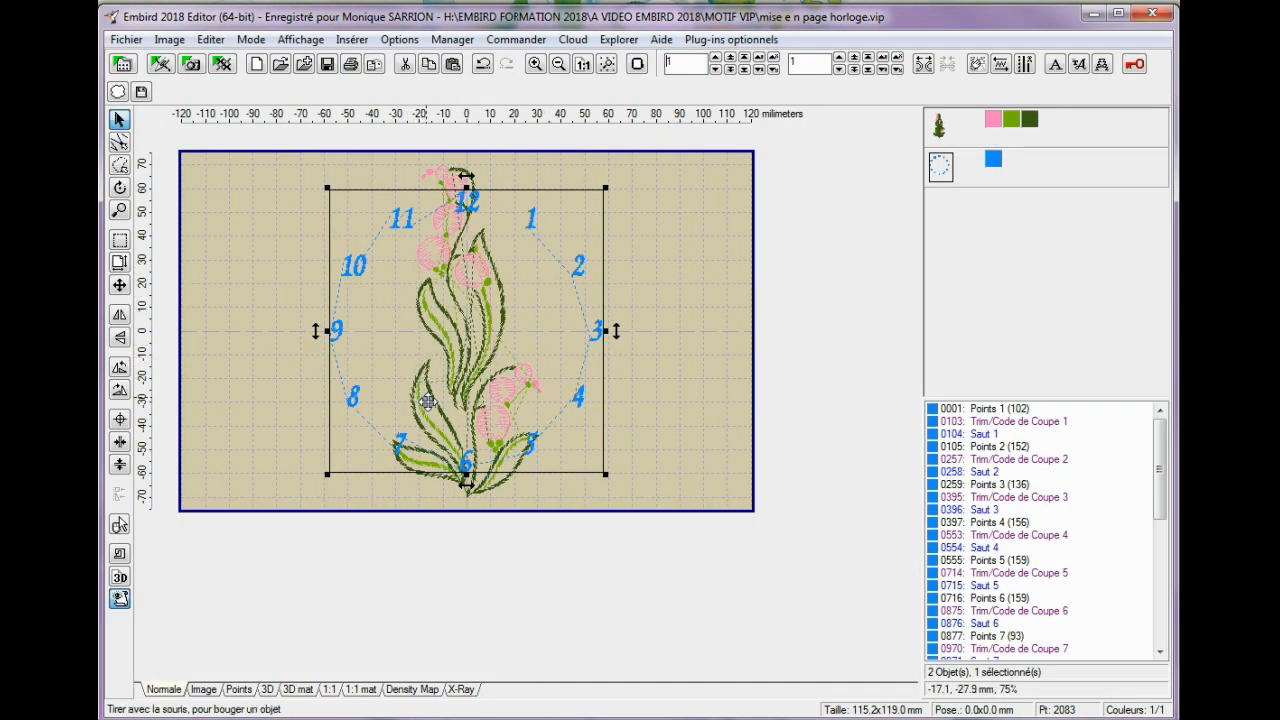
Enlarge the clock dial proportionally to a width of about 140 mm and position it around the flower inside the hoop.
drag(463, 249, 458, 232)
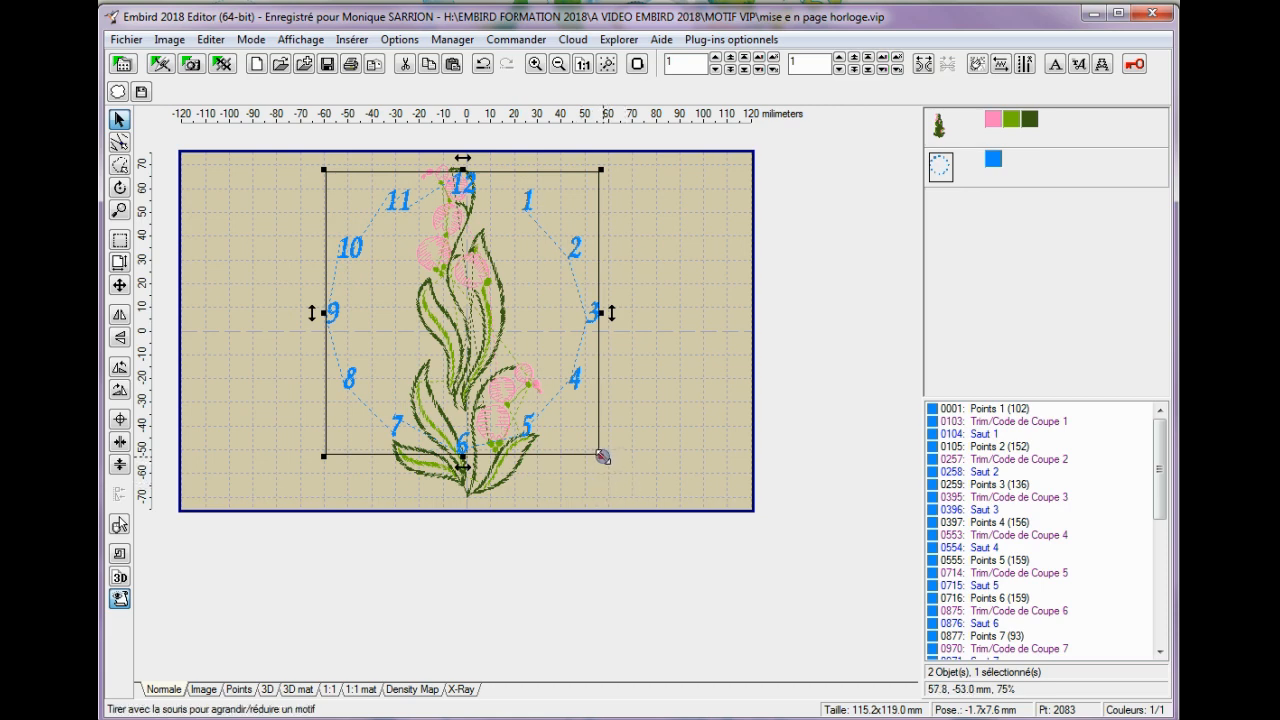
click(209, 41)
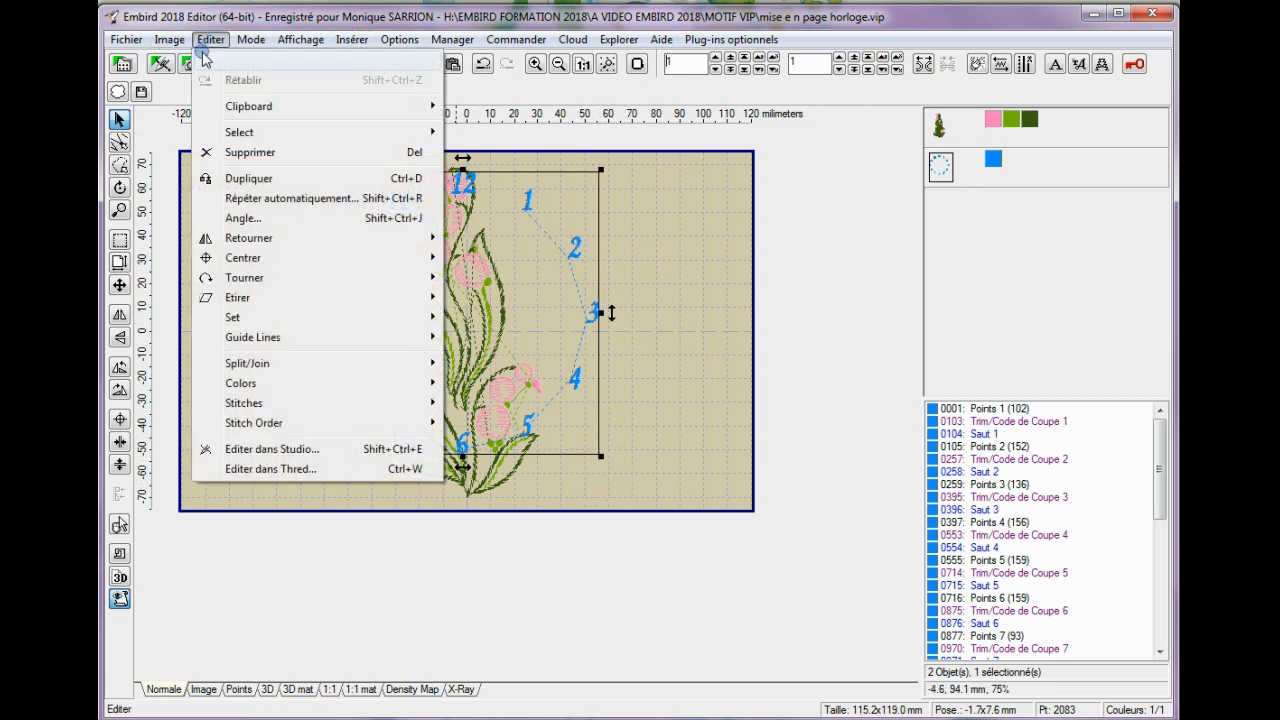
mouse_move(233, 320)
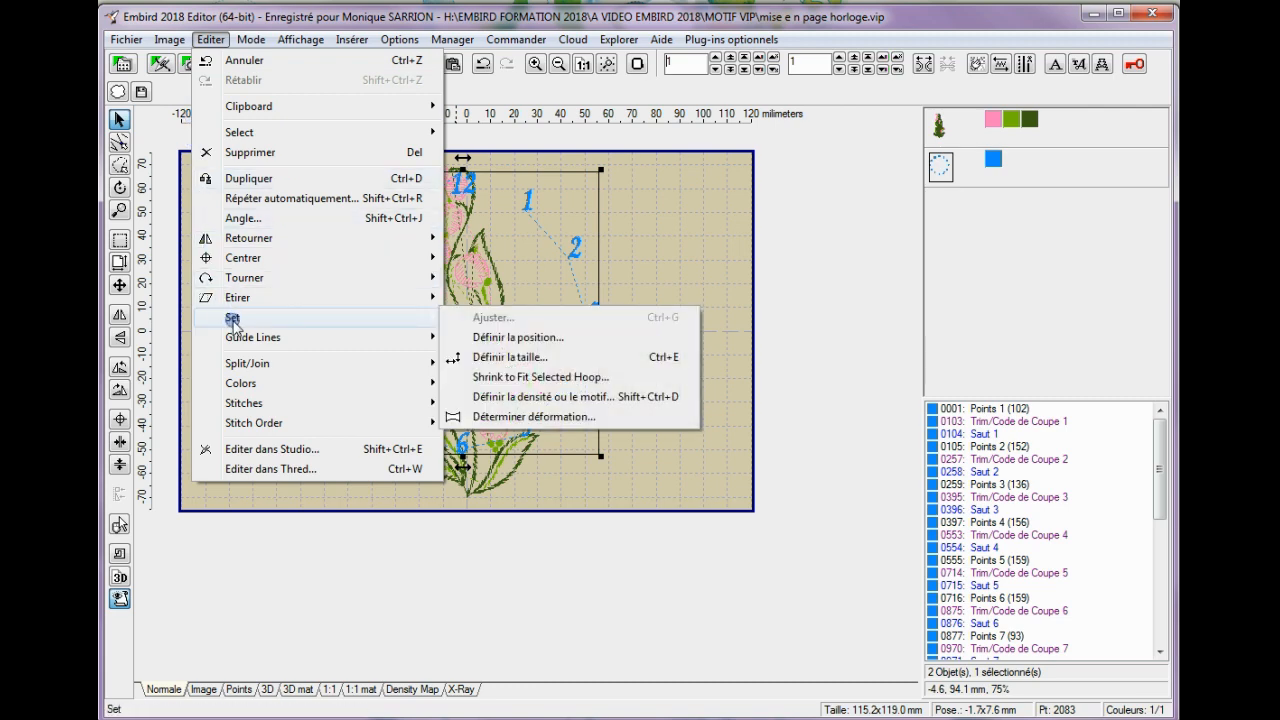
click(520, 358)
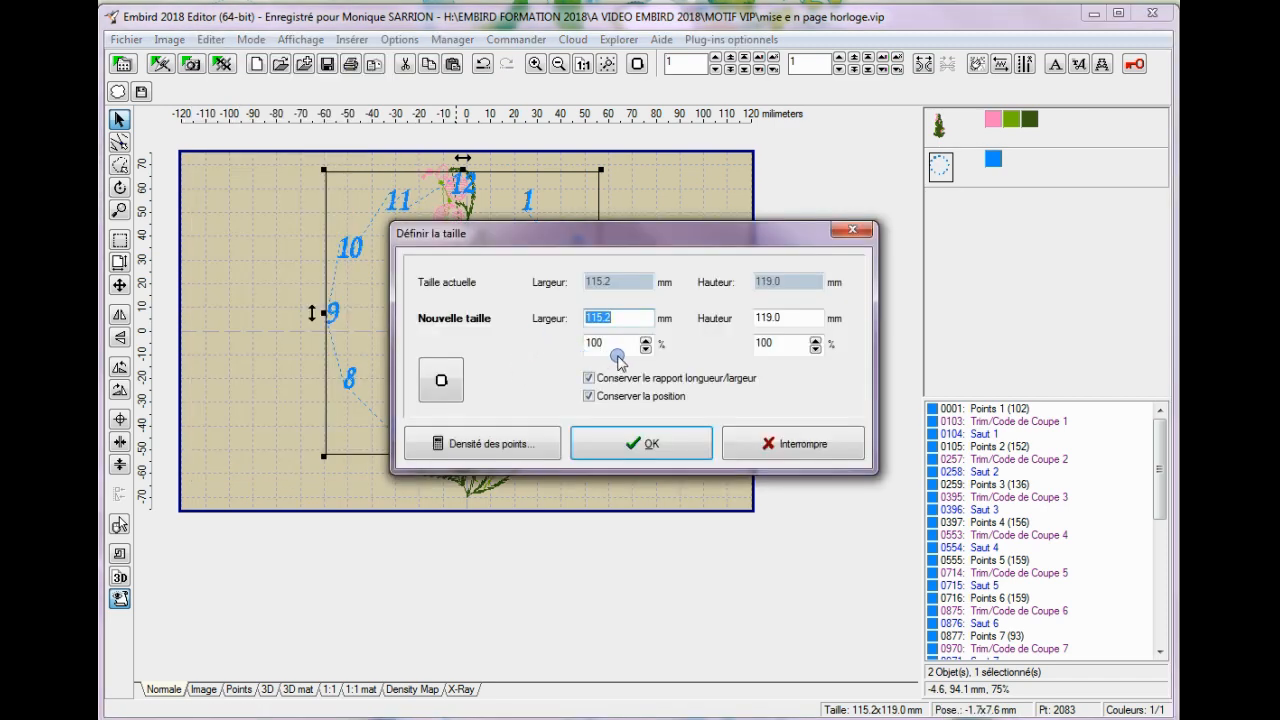
click(591, 317)
text(40)
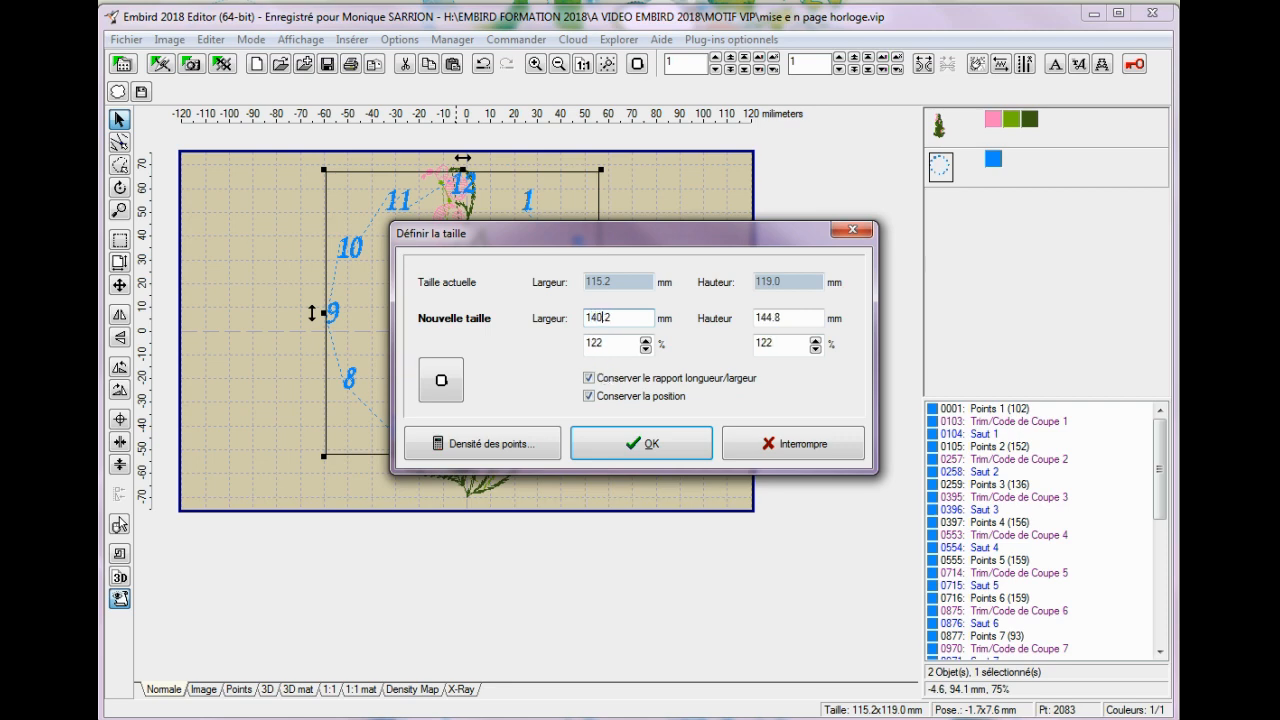
click(651, 443)
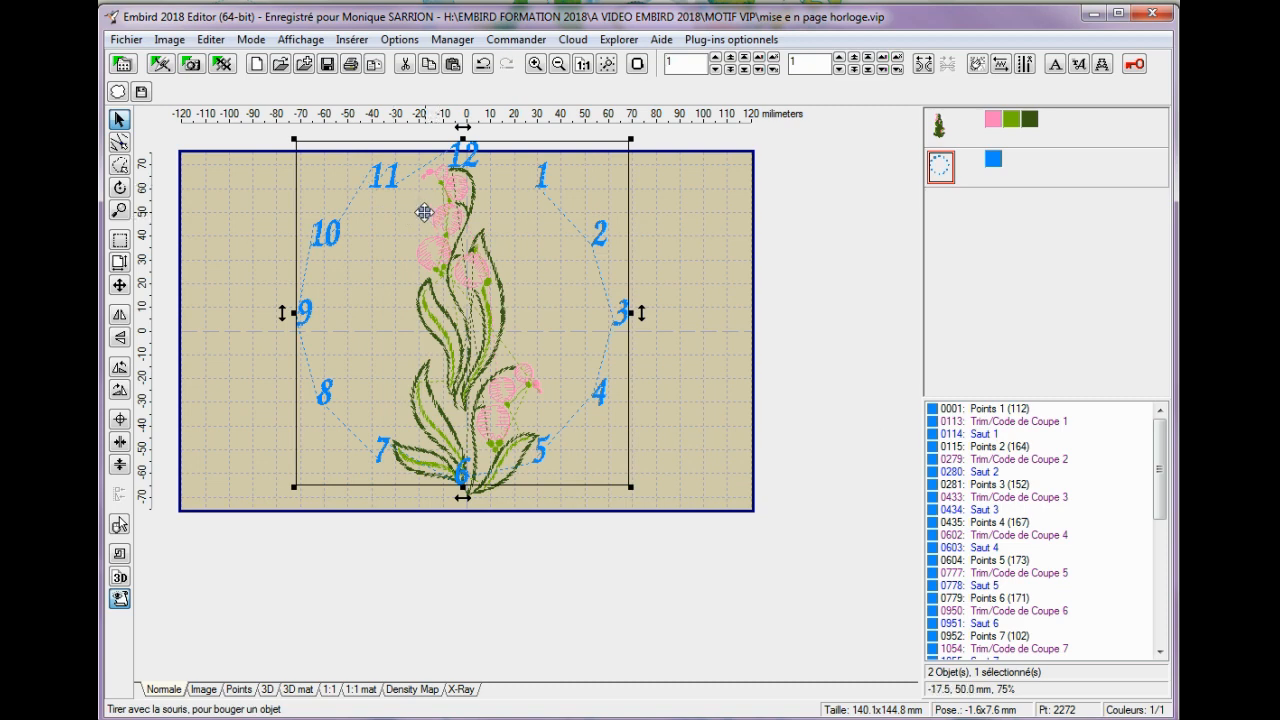
drag(423, 210, 425, 228)
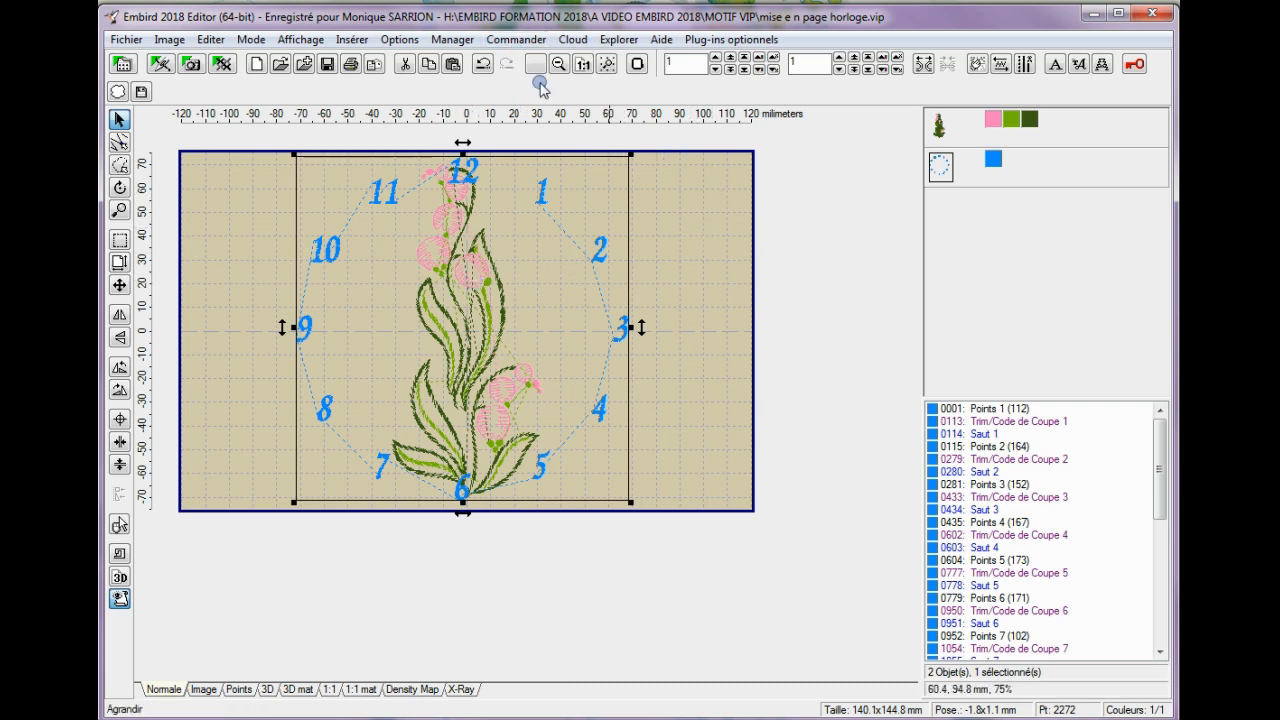
Recolour the clock numbers with the custom brown (166, 111, 36) and preview the deselected design in 3D.
right_click(996, 168)
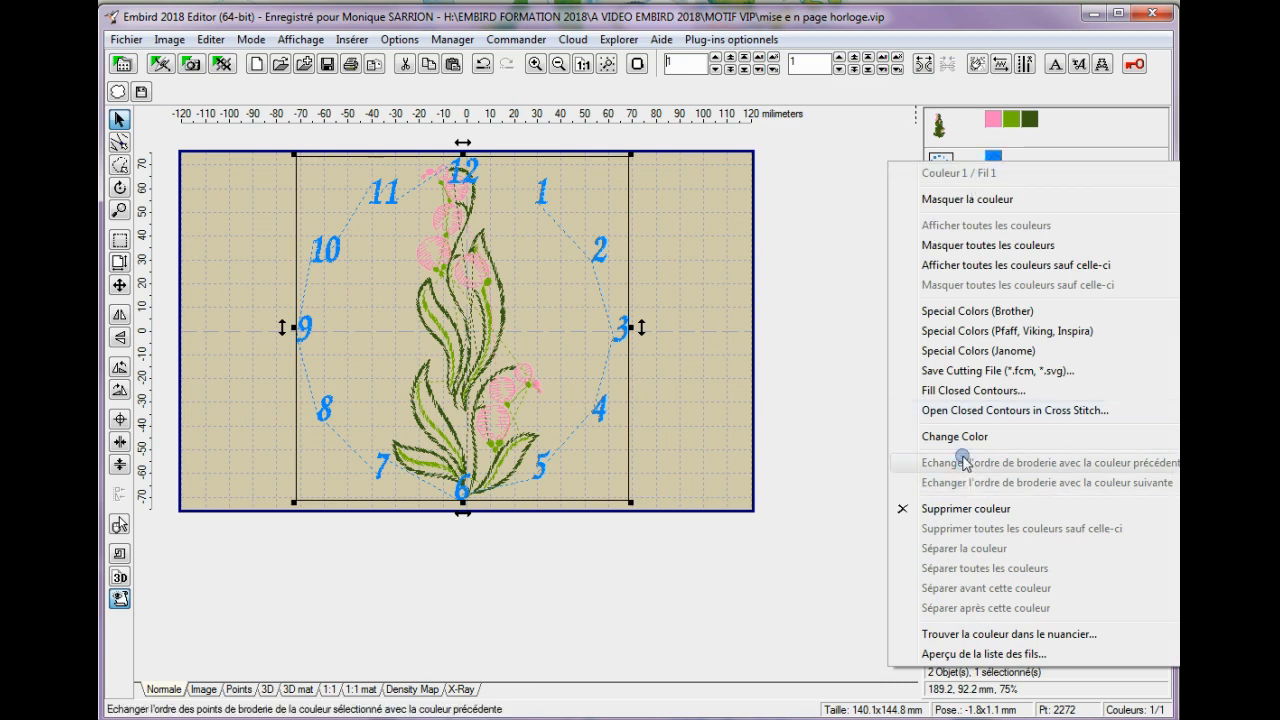
mouse_move(968, 436)
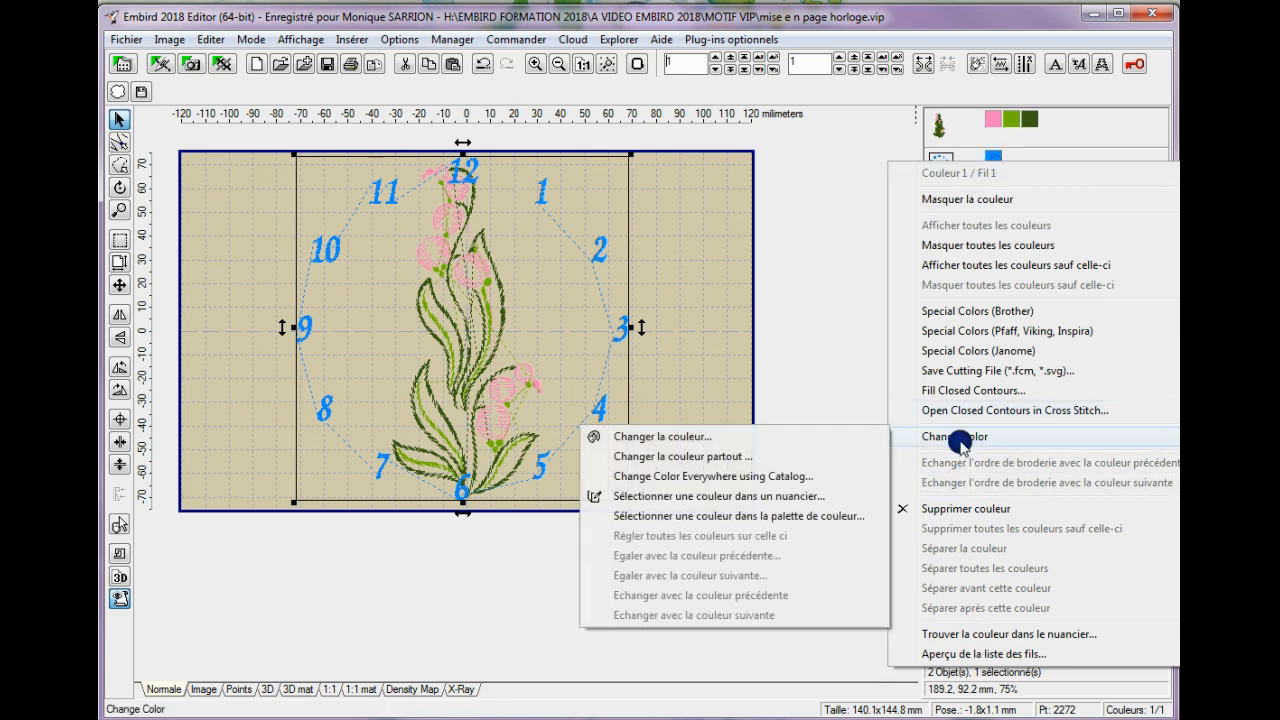
click(653, 438)
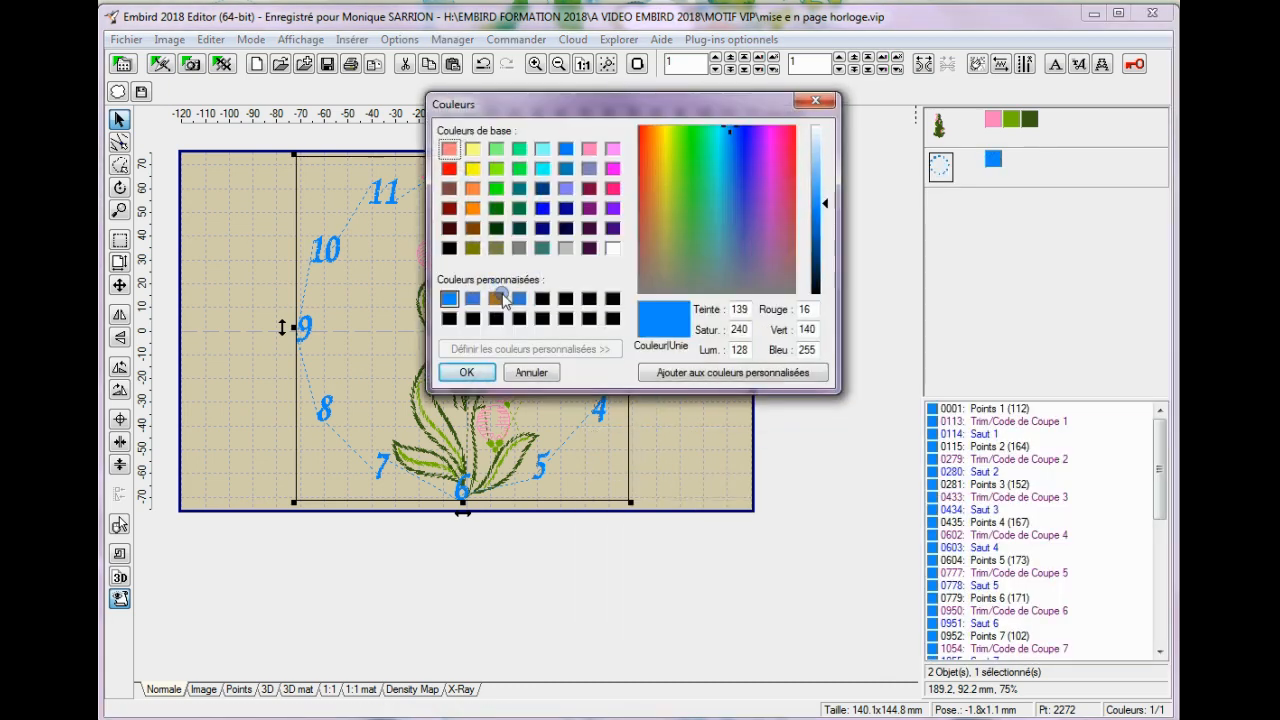
click(496, 302)
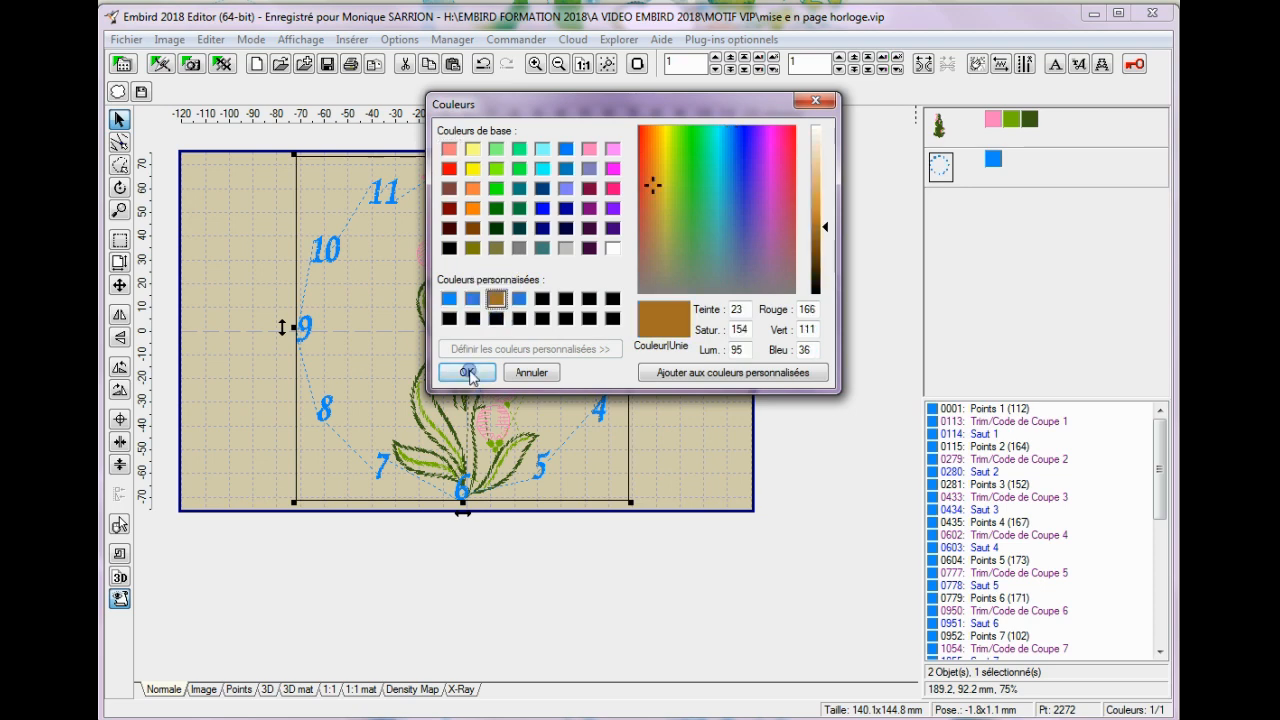
click(464, 372)
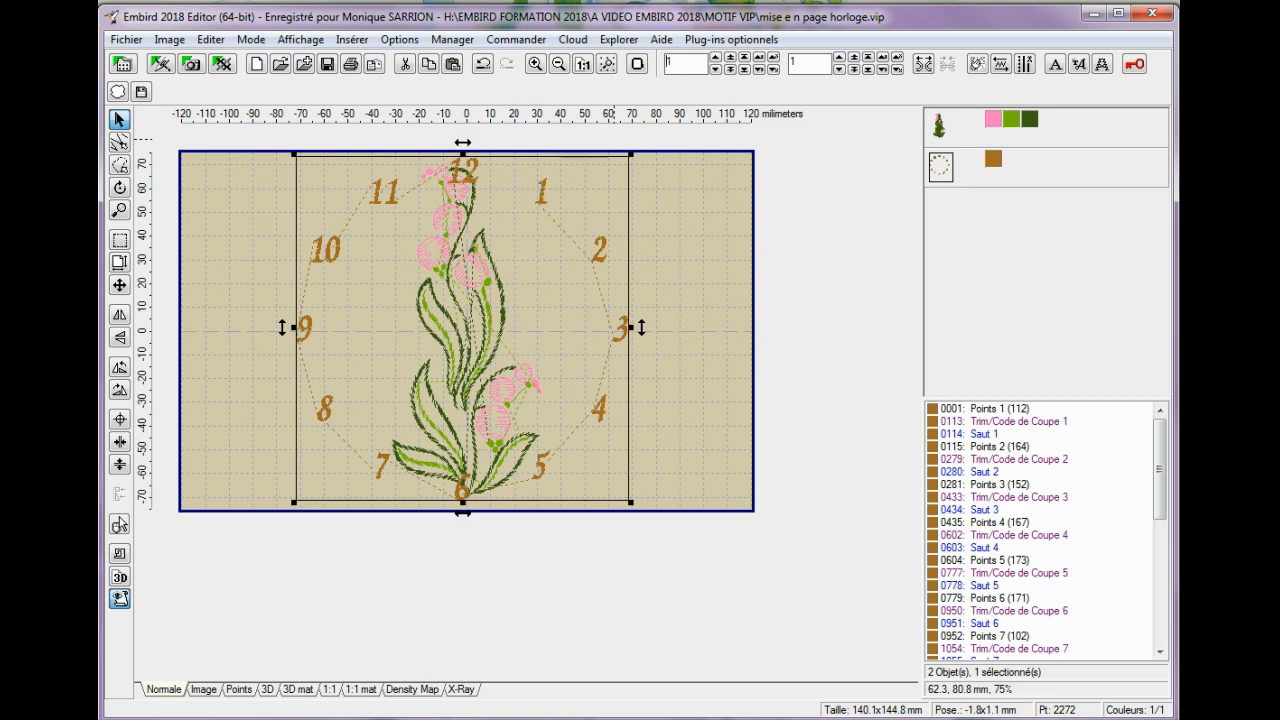
click(267, 689)
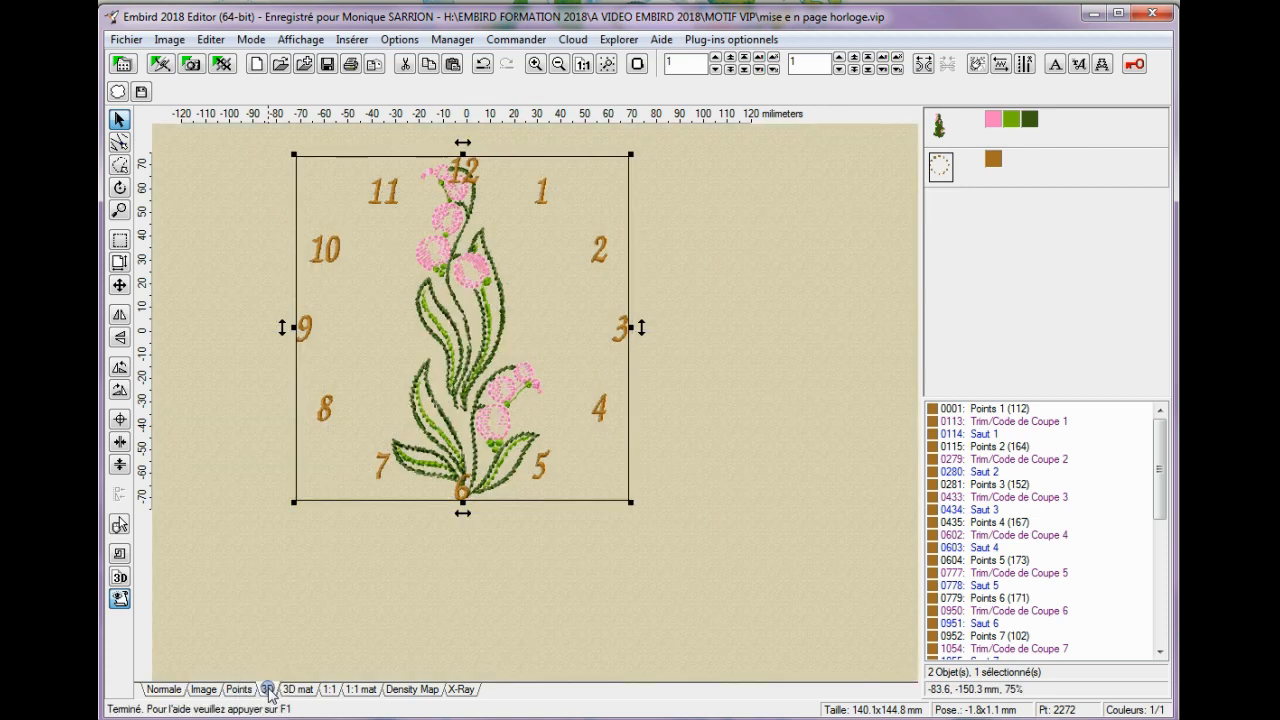
click(524, 578)
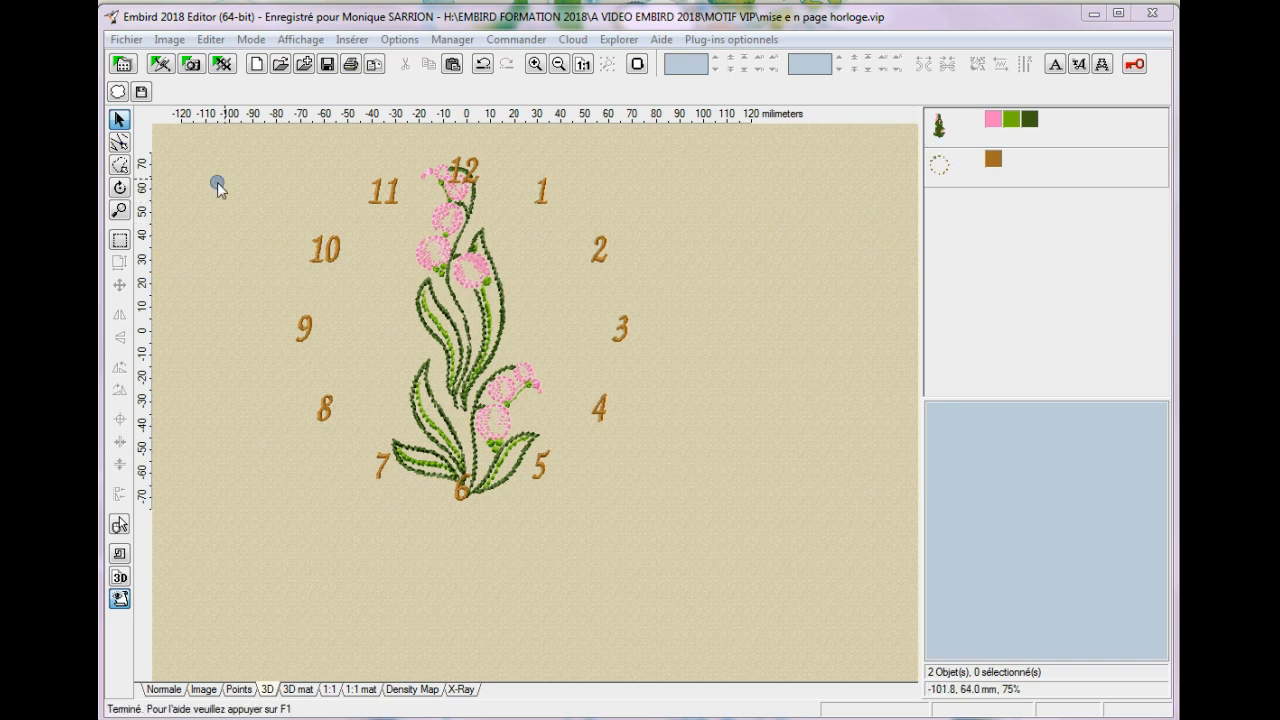
Join the flower and the clock dial into one object and centre it along both axes in the normal view.
click(953, 134)
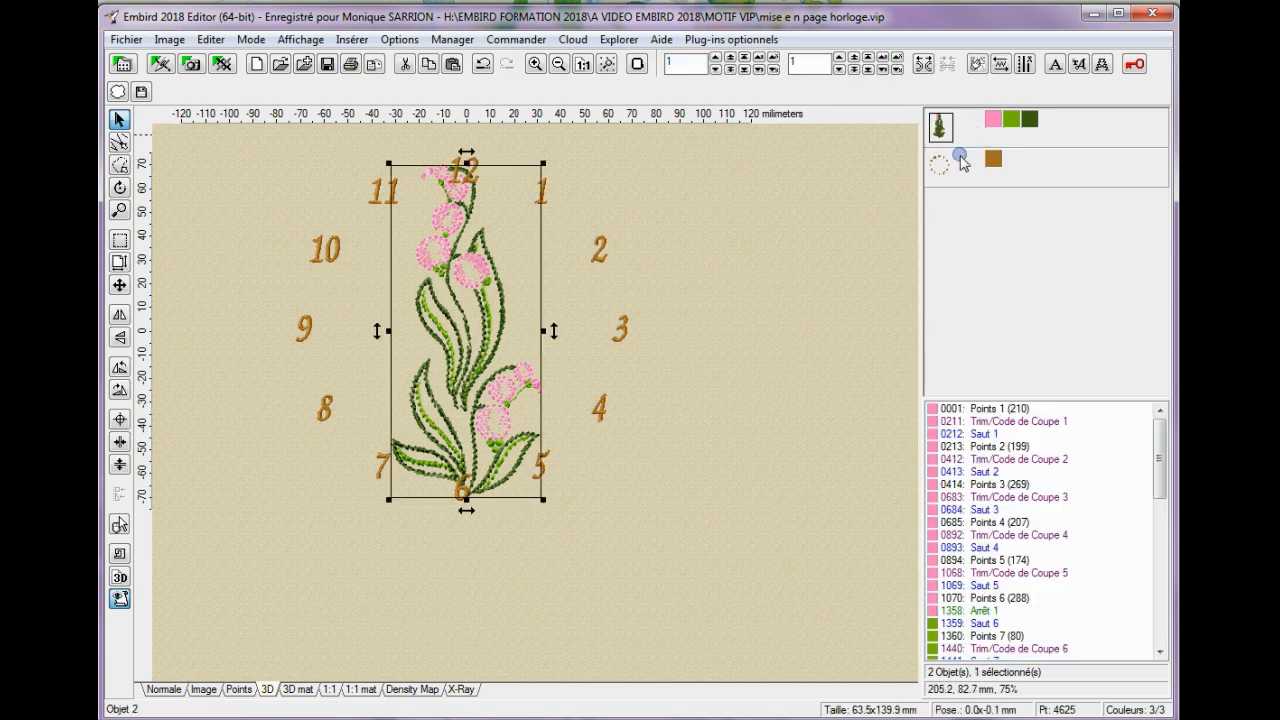
click(119, 241)
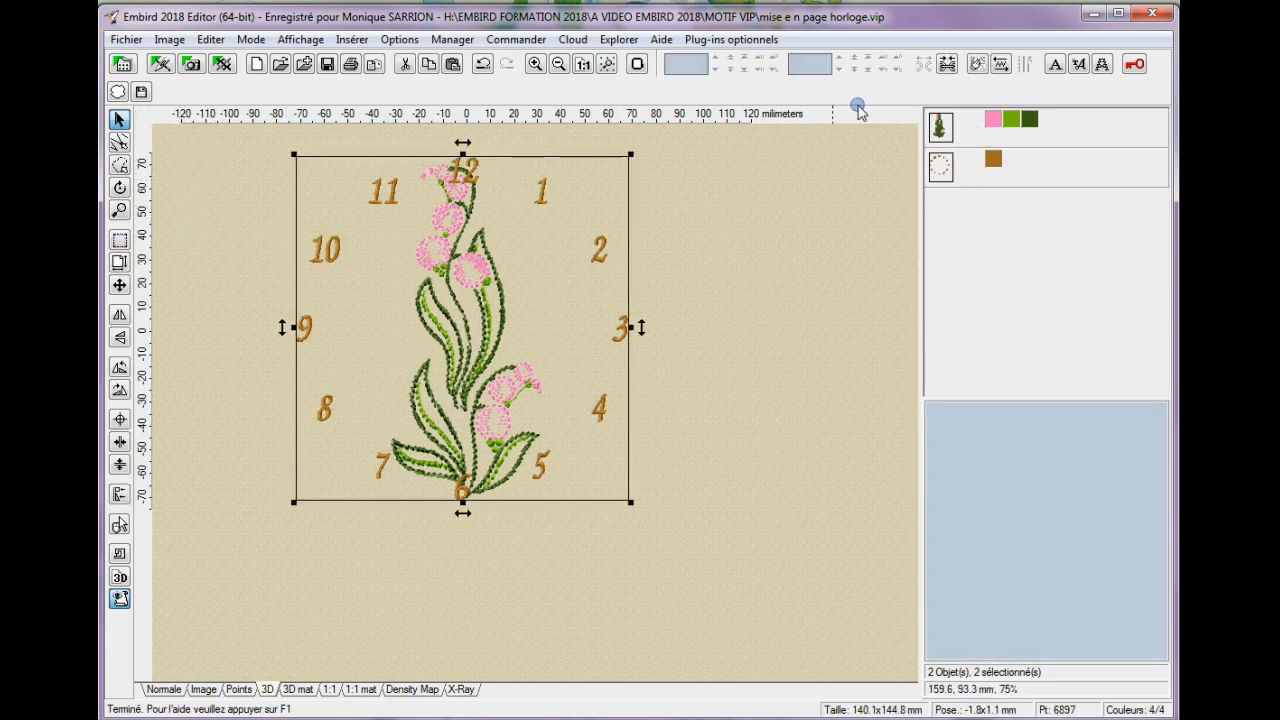
click(953, 63)
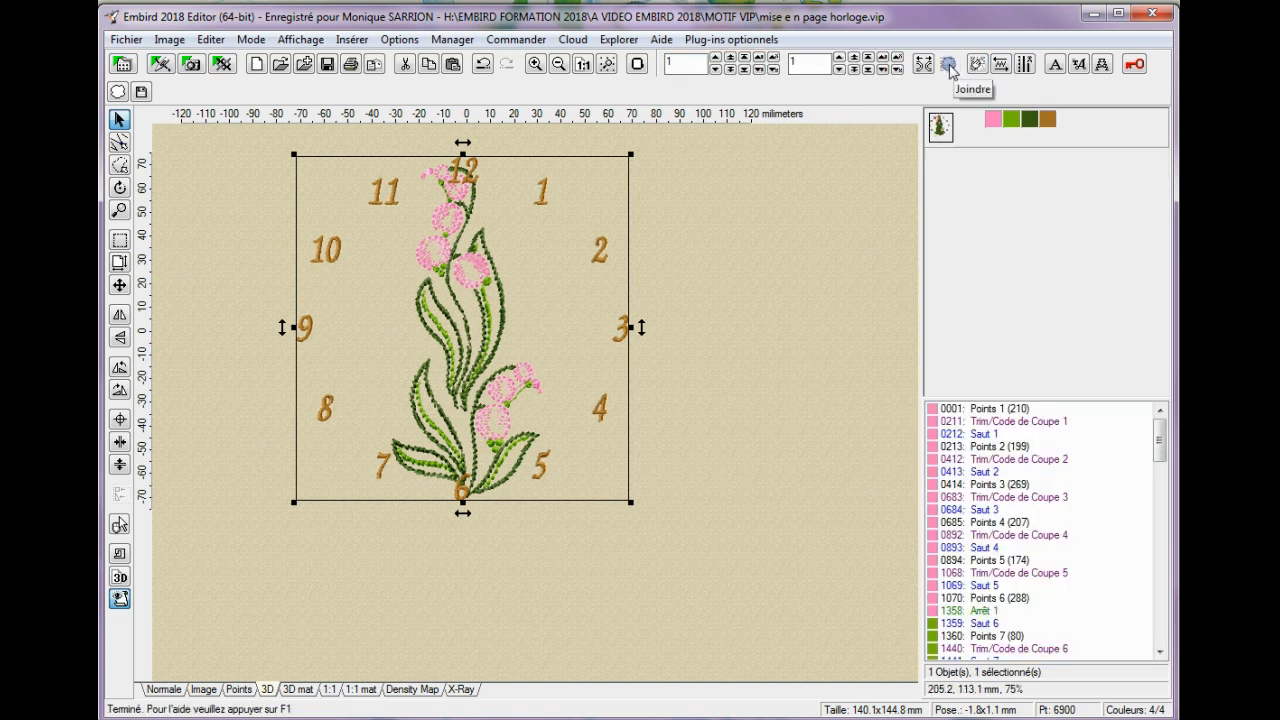
click(162, 690)
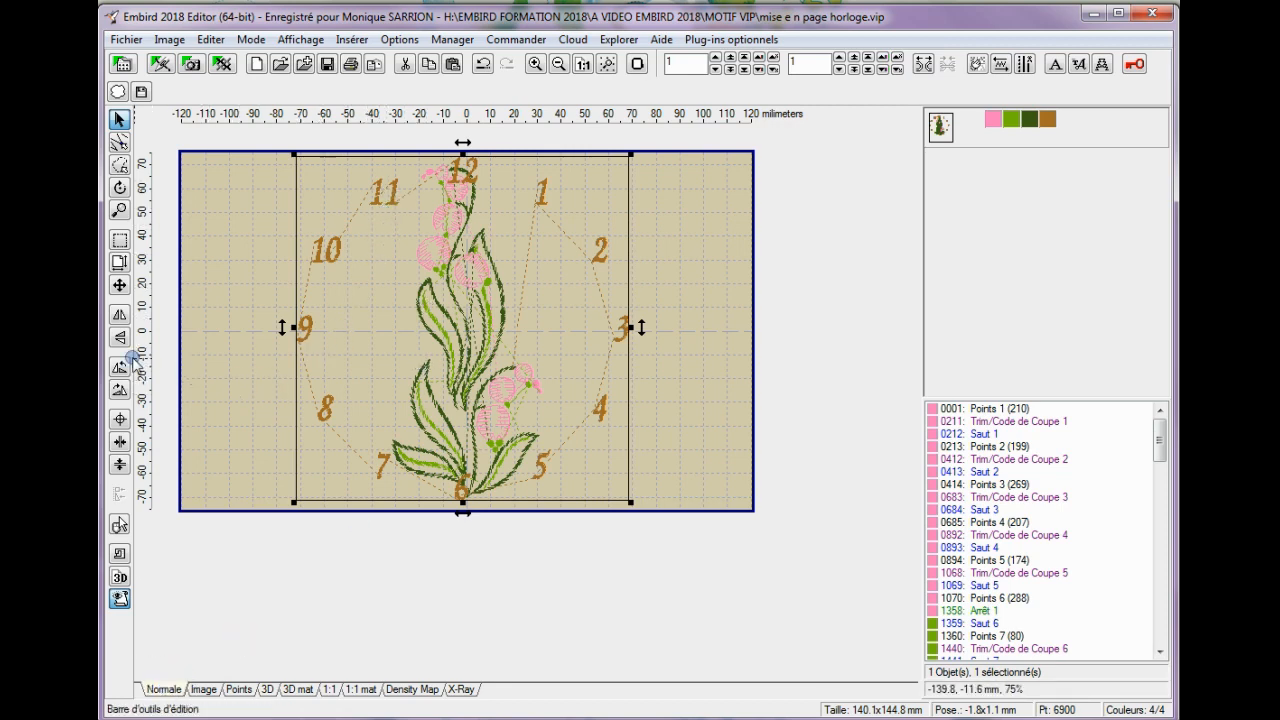
click(119, 421)
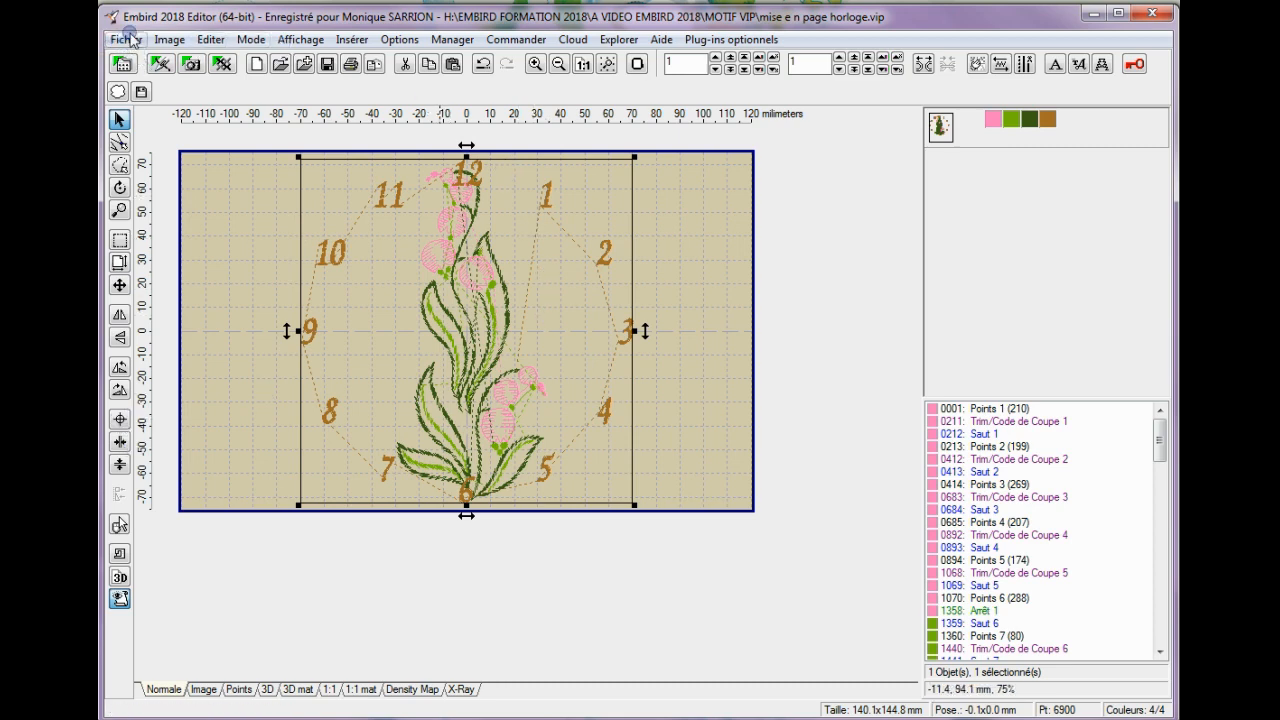
click(128, 40)
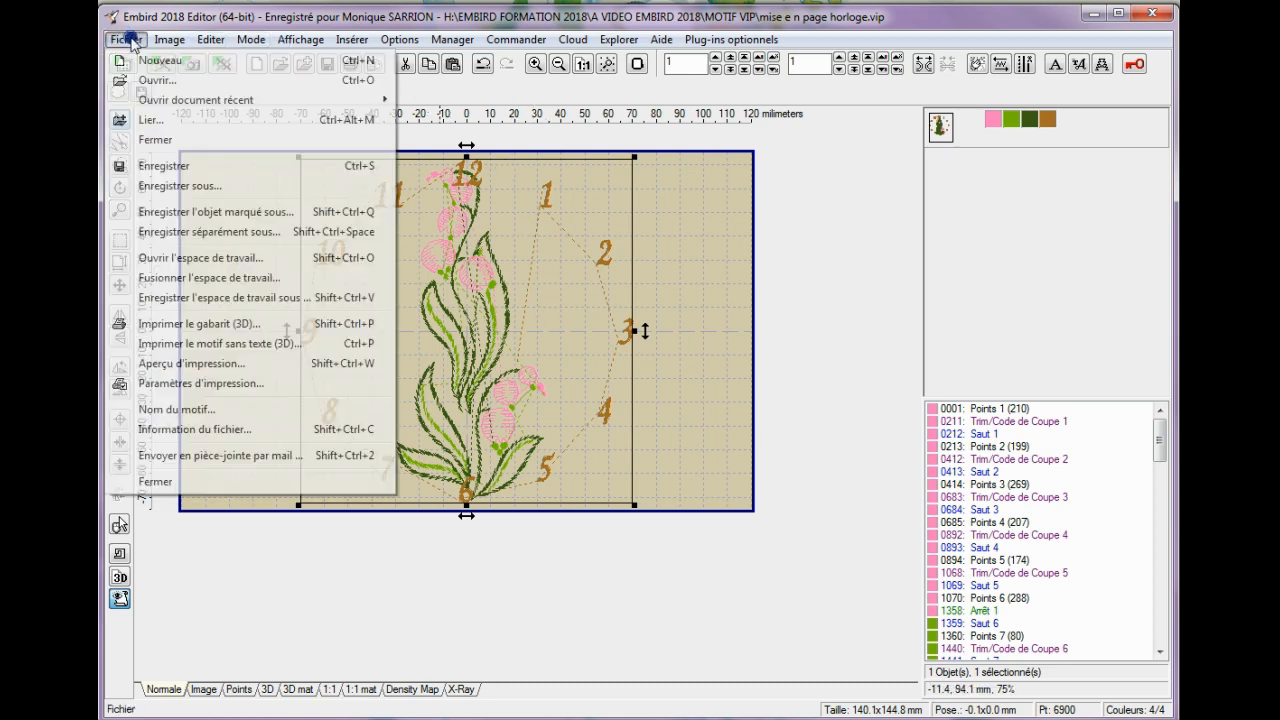
click(174, 193)
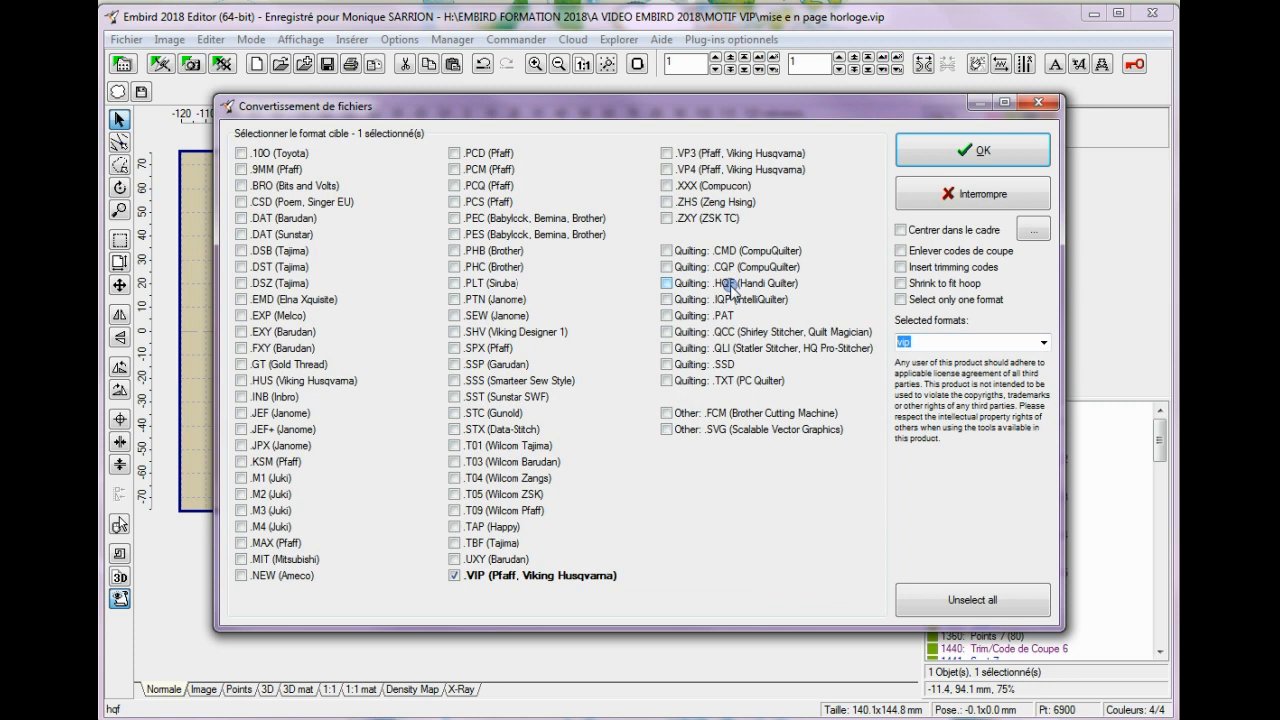
click(990, 150)
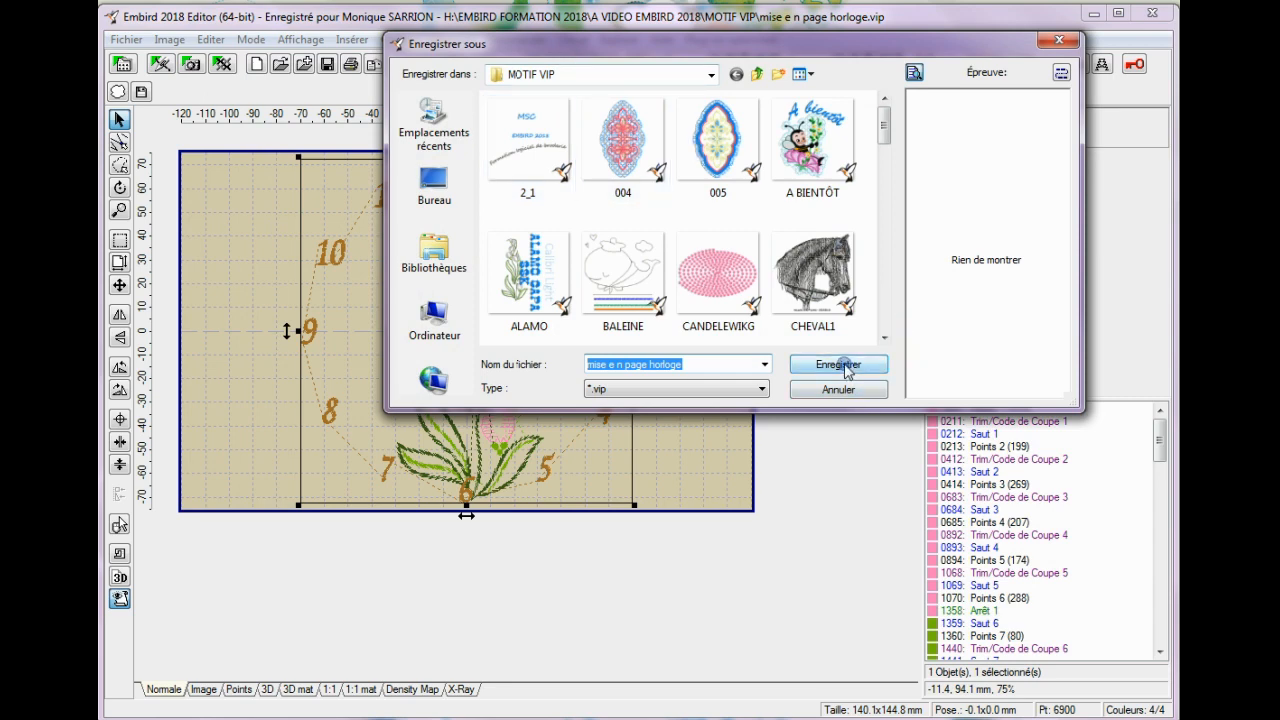
click(1060, 40)
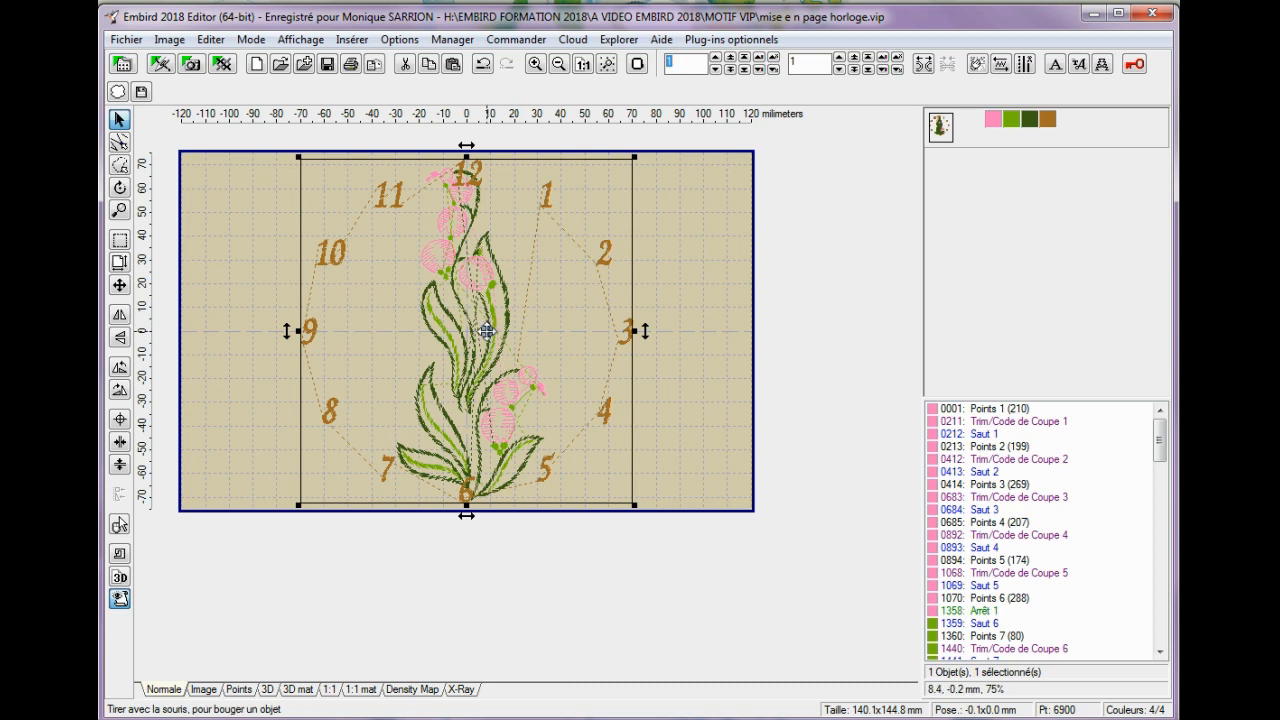
Shift the flower clock about 48 mm left and insert beside it a ChanceryScriptMediumSSK dial with 140 mm outer diameter and 10 mm unrotated Roman numerals.
drag(480, 331, 365, 333)
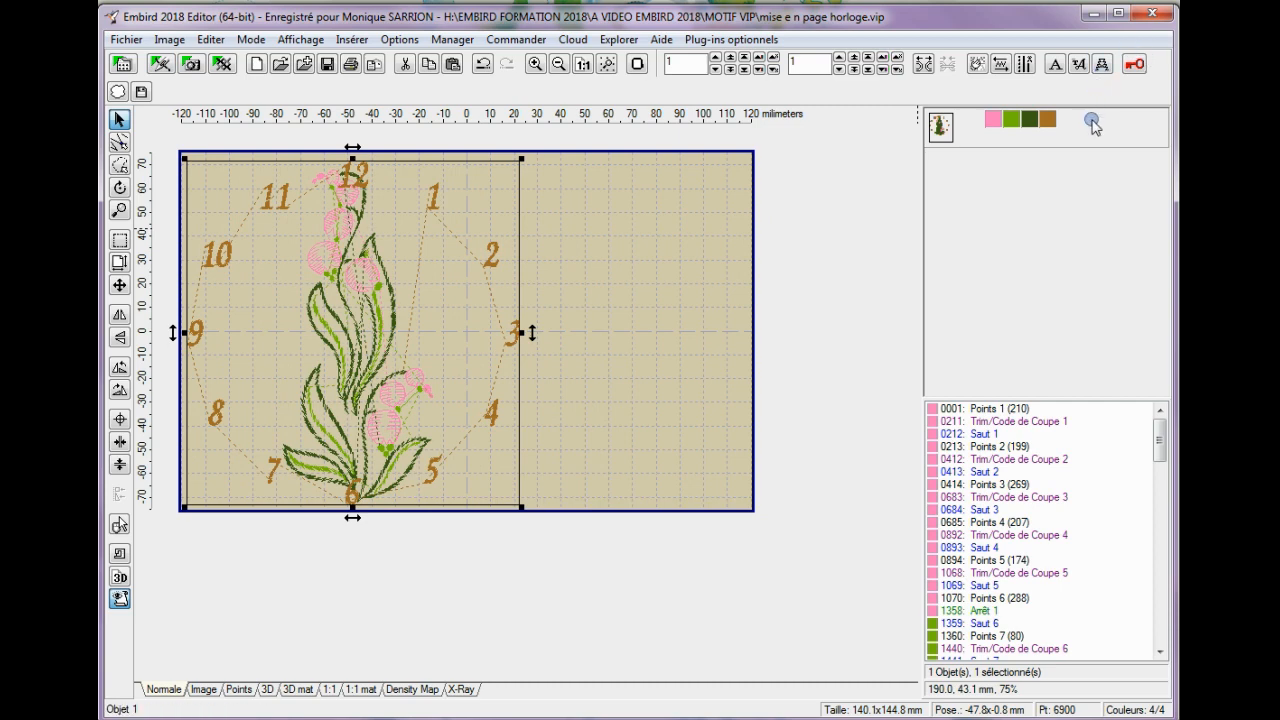
click(1080, 65)
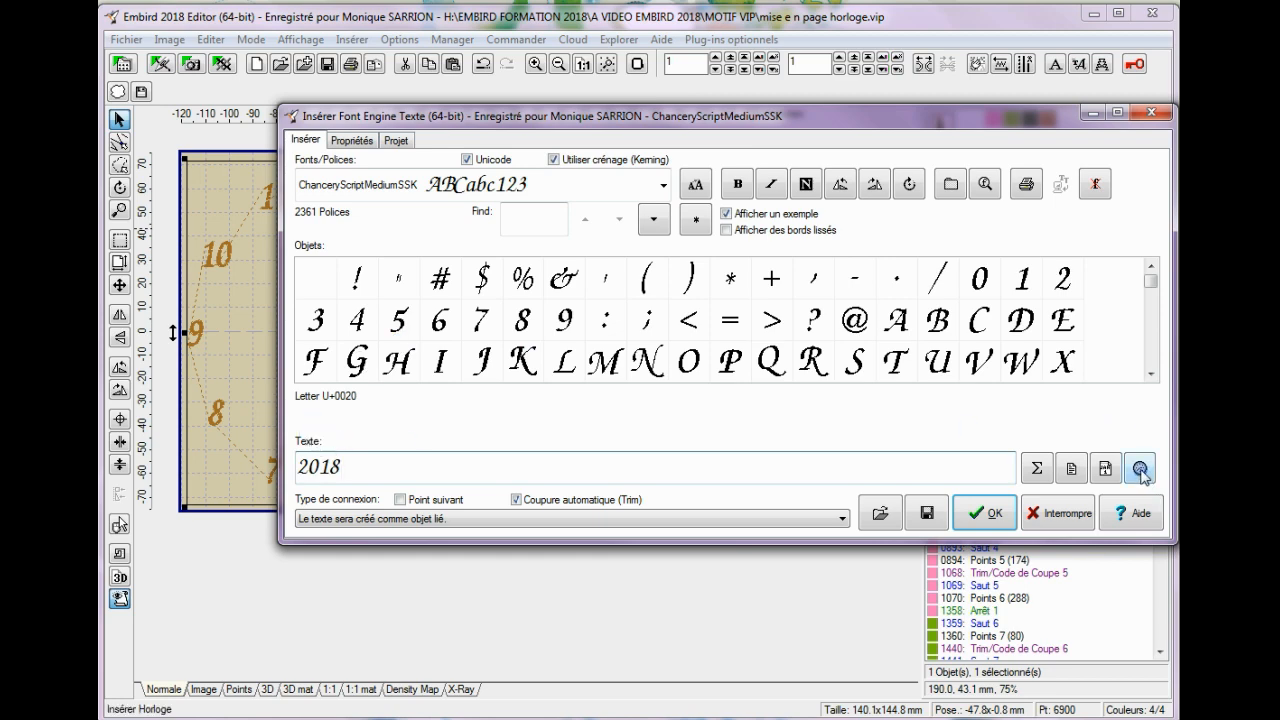
click(1140, 469)
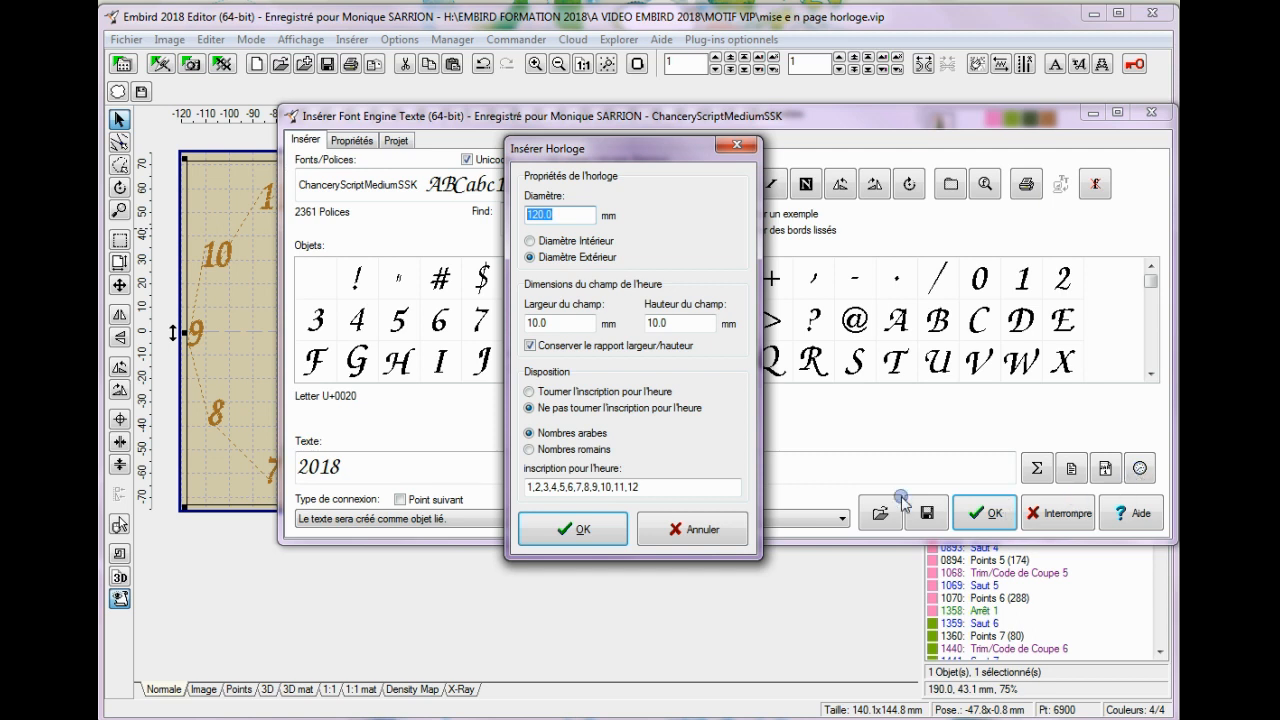
click(533, 214)
click(529, 450)
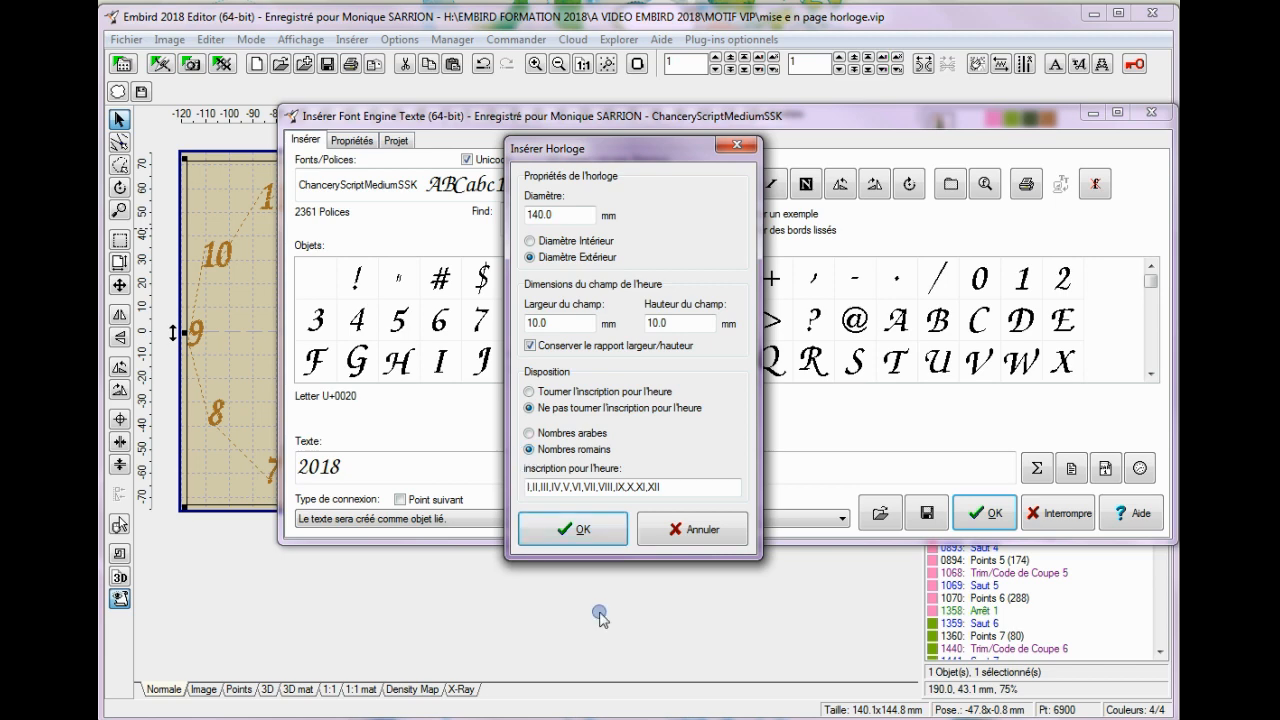
click(590, 530)
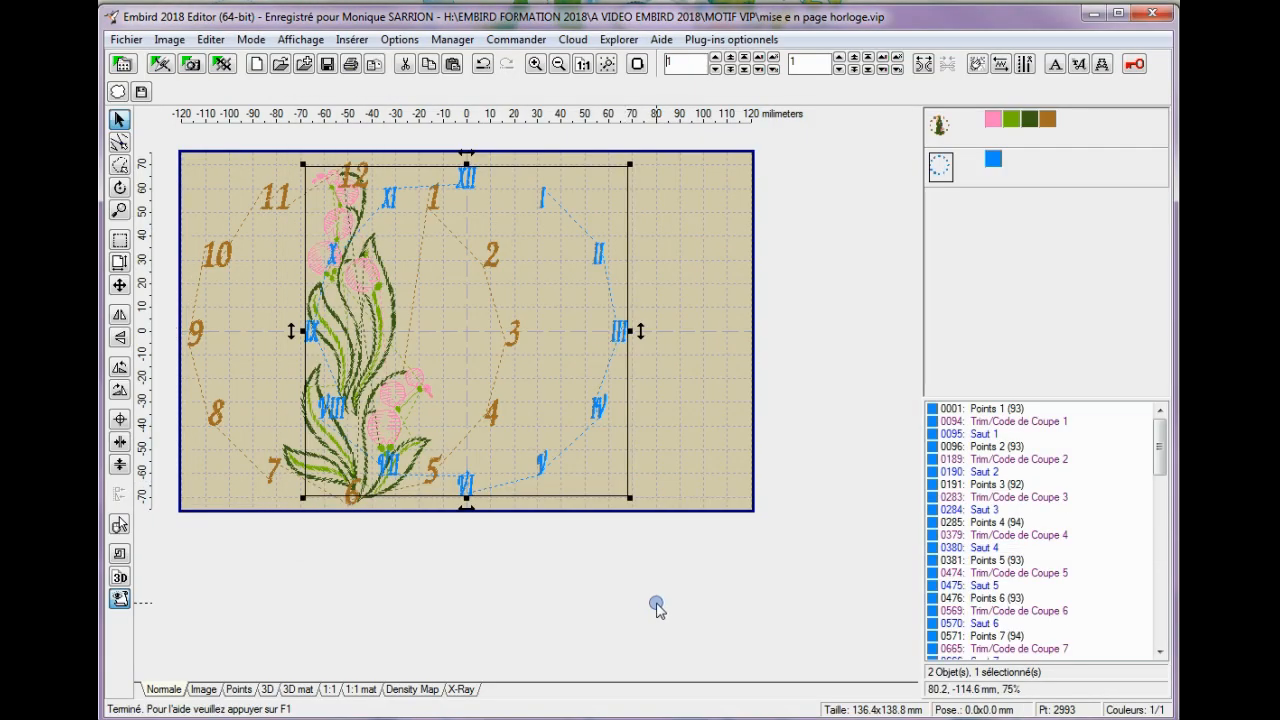
drag(446, 320, 564, 322)
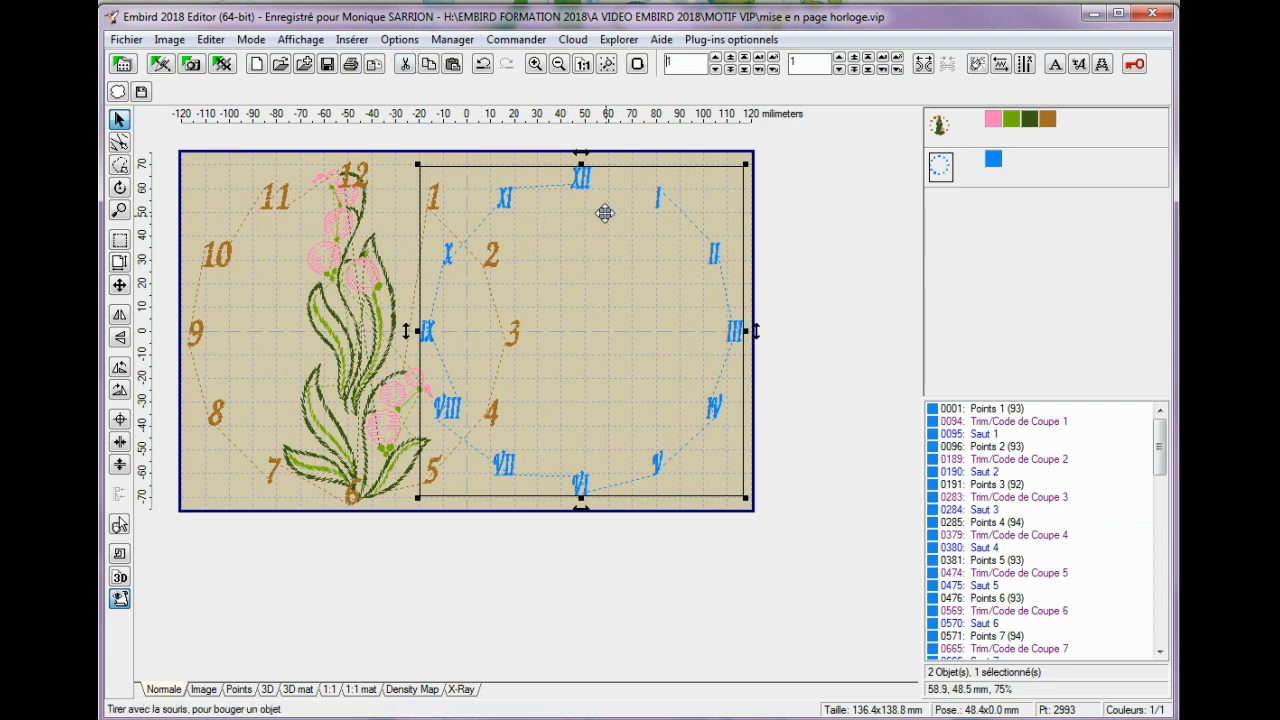
Cut the Roman-numeral dial from the design and recentre the flower clock along both axes in the hoop.
click(405, 63)
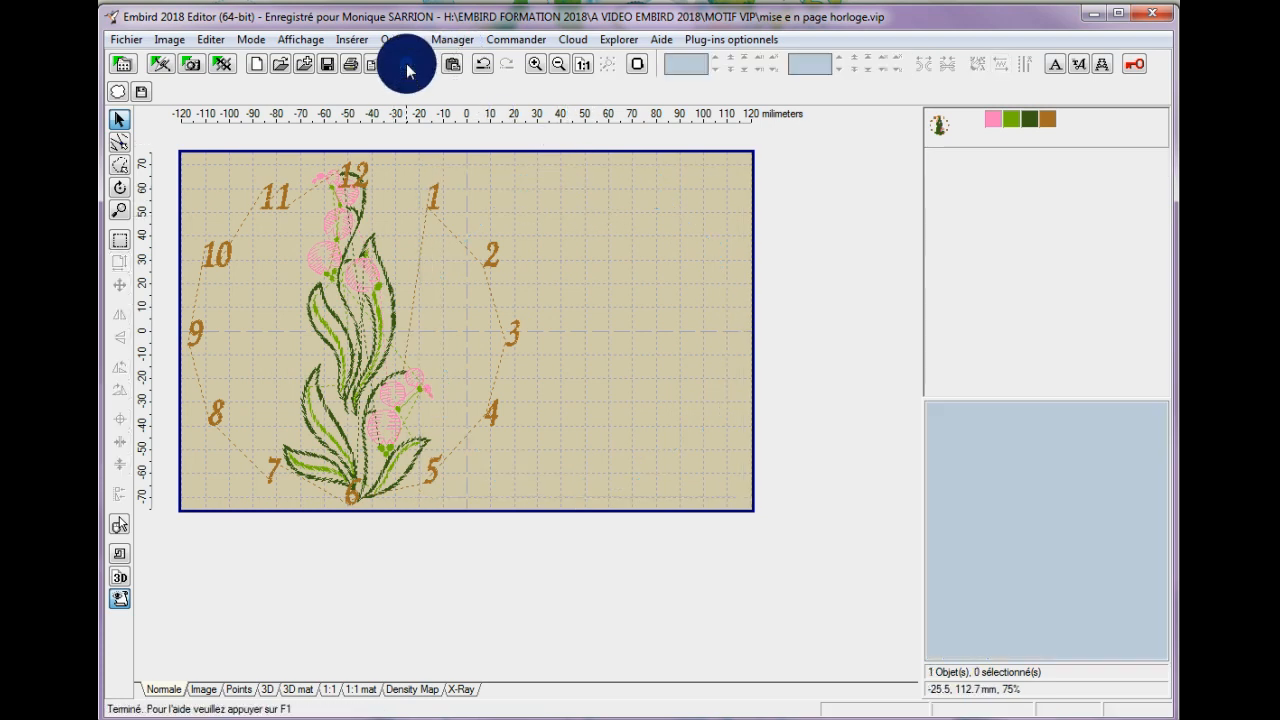
click(400, 402)
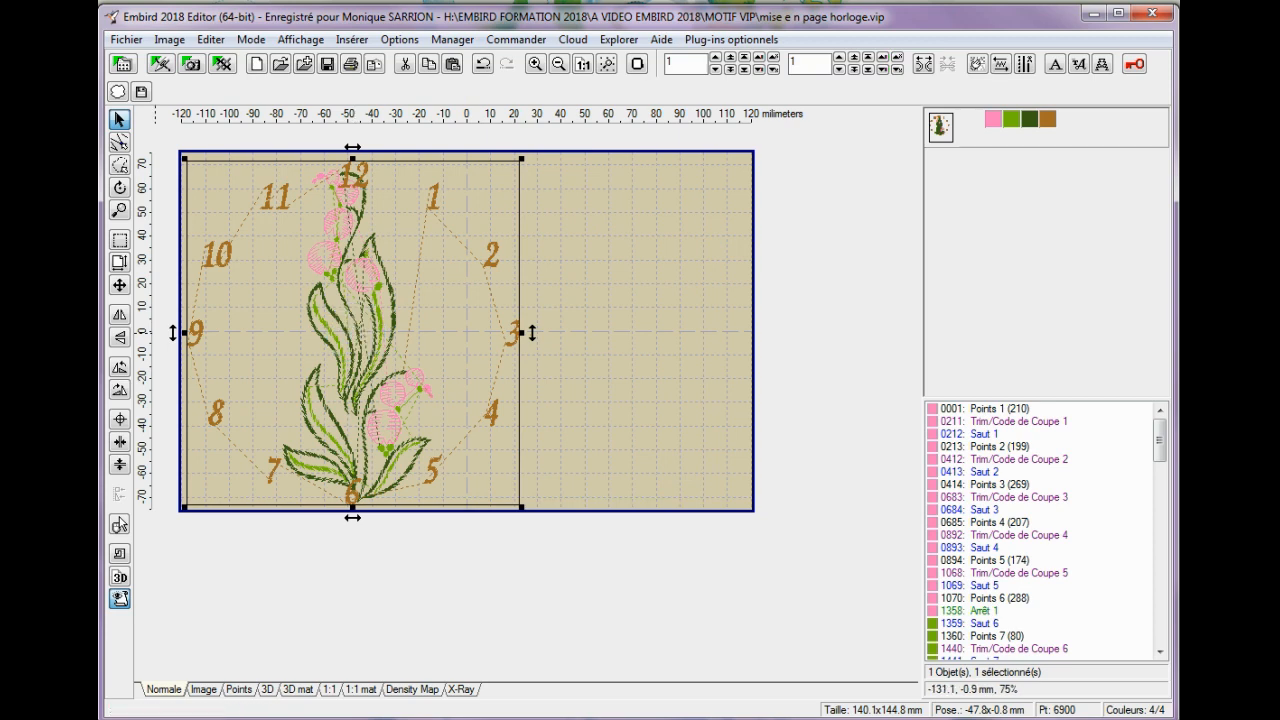
click(120, 420)
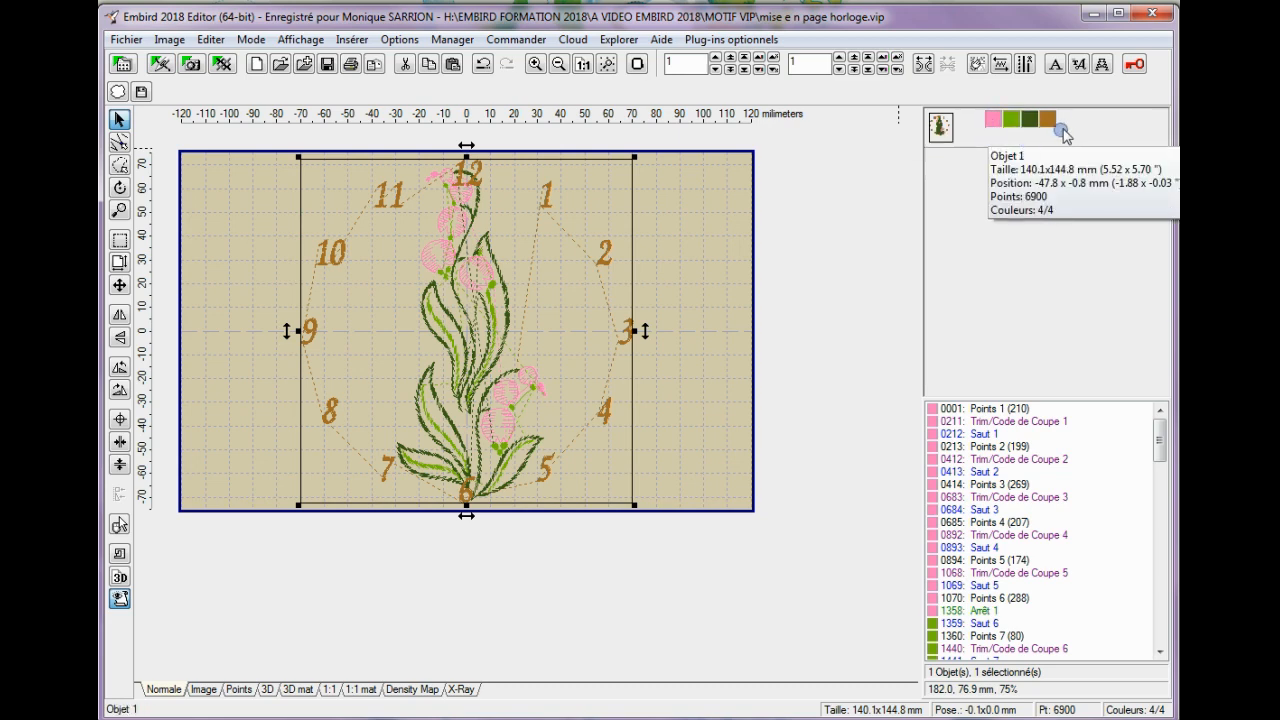
Open the centred flower clock for editing in Embird Studio with the whole hoop in view.
click(210, 40)
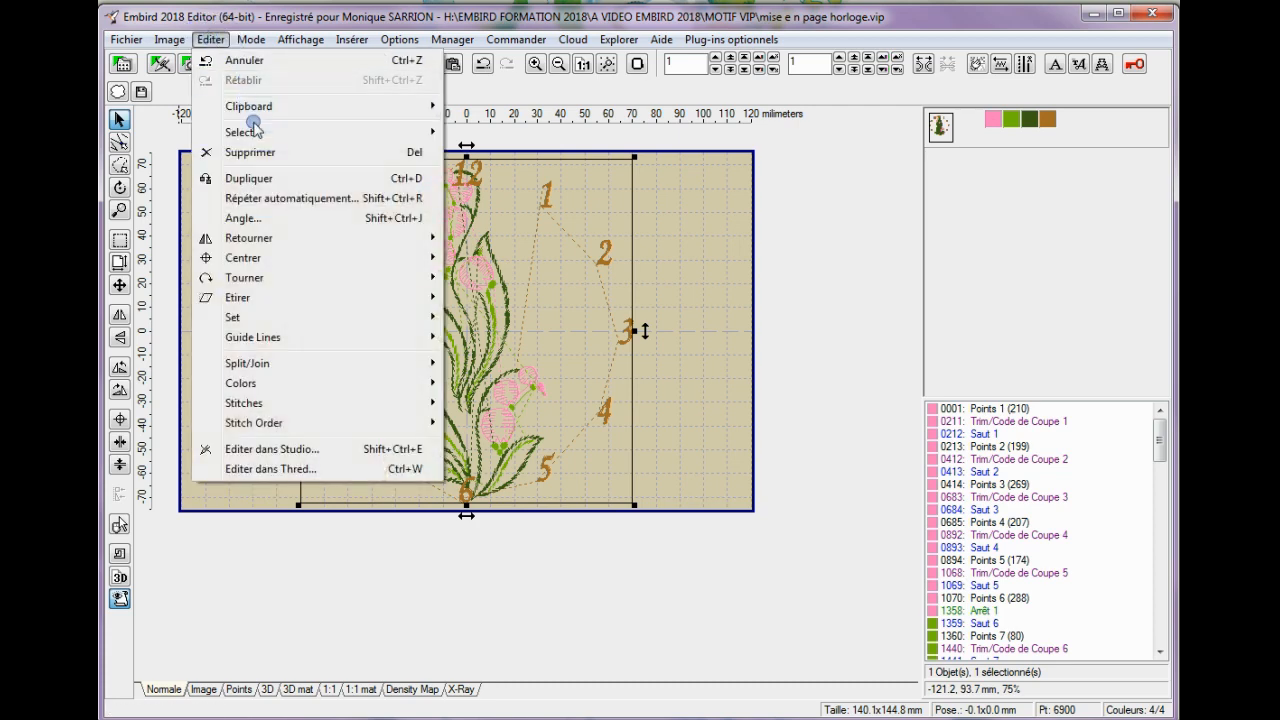
click(265, 450)
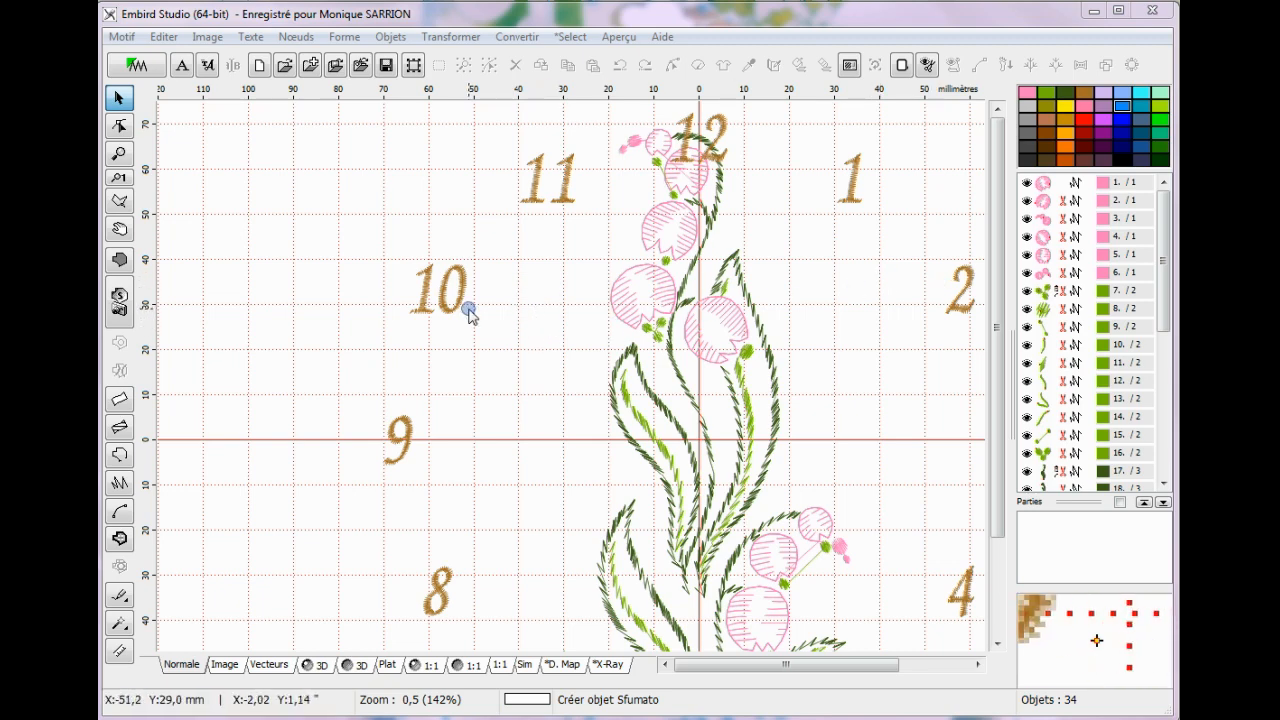
click(121, 156)
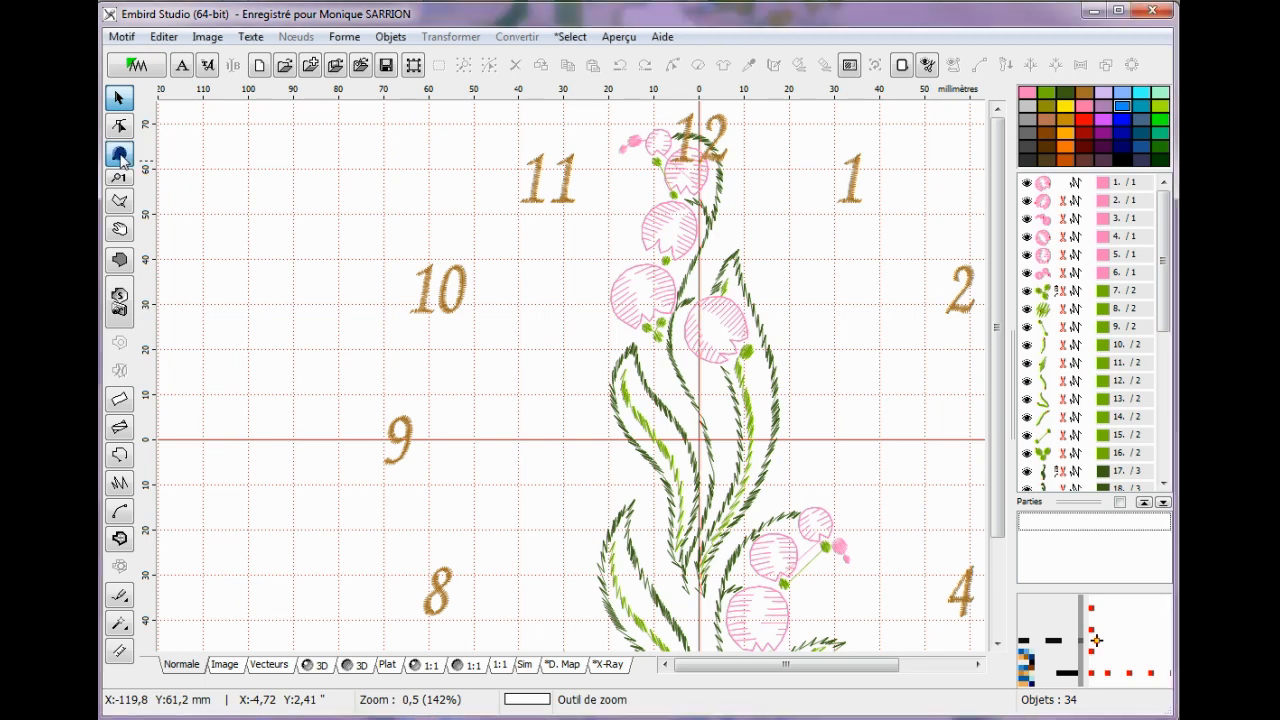
right_click(499, 253)
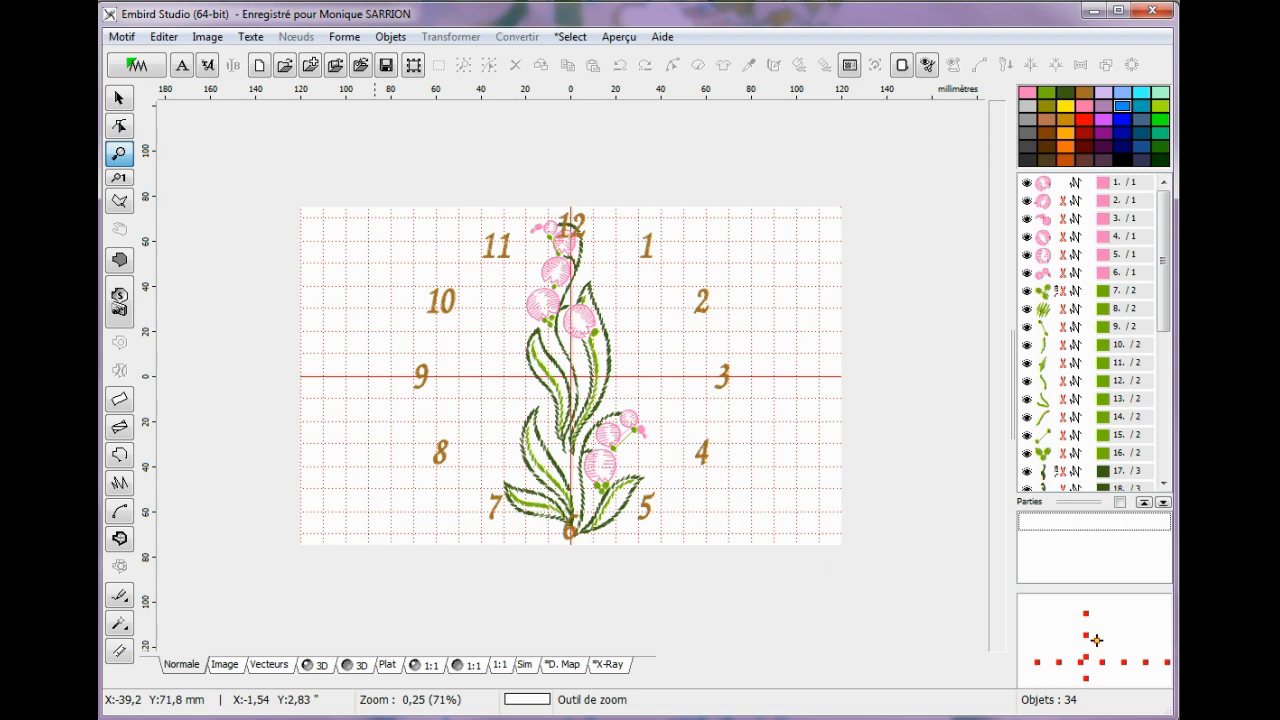
Draw an 8-element ellipse as a single-edge outline, about 109 mm wide and 136 mm high, over the clock dial.
click(120, 457)
click(513, 376)
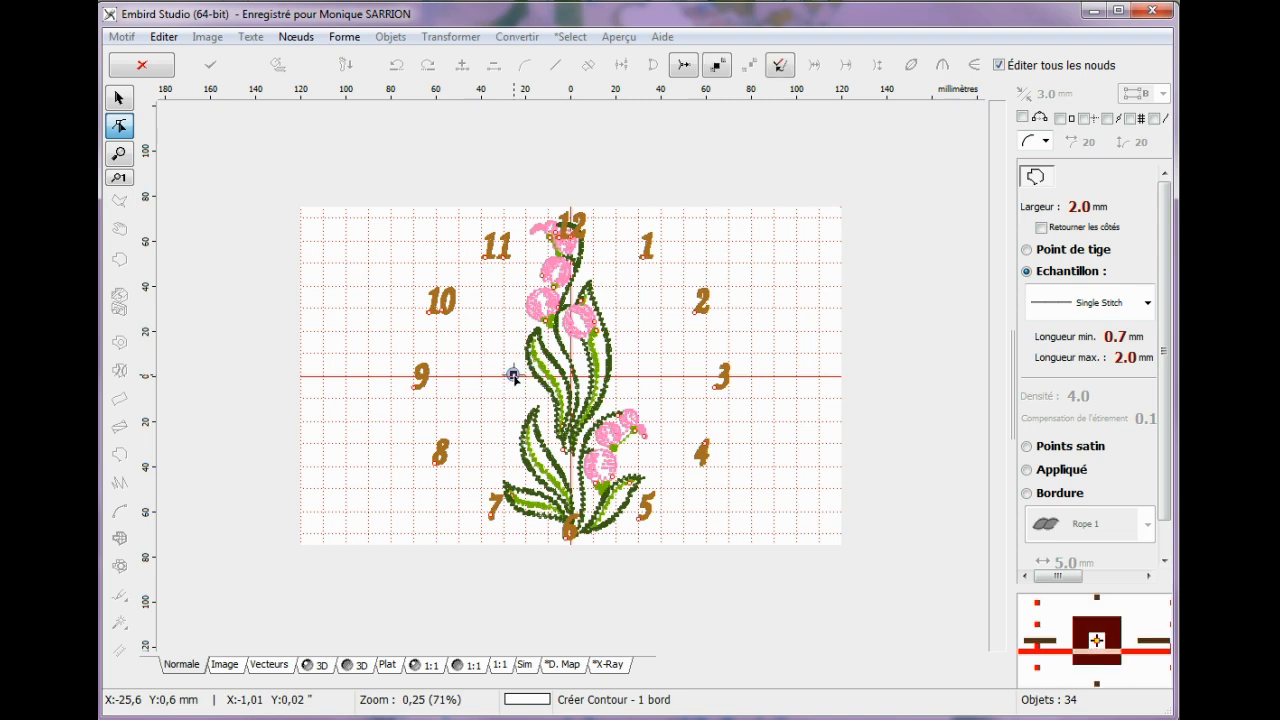
click(344, 40)
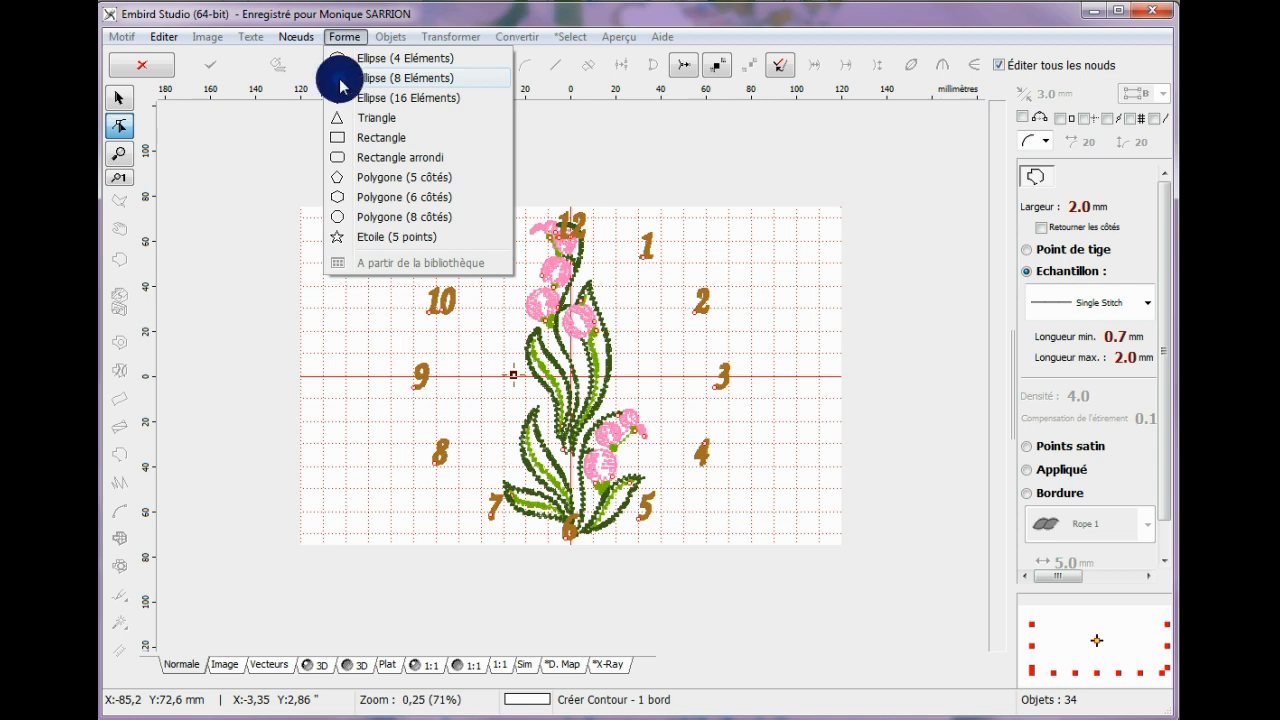
click(341, 80)
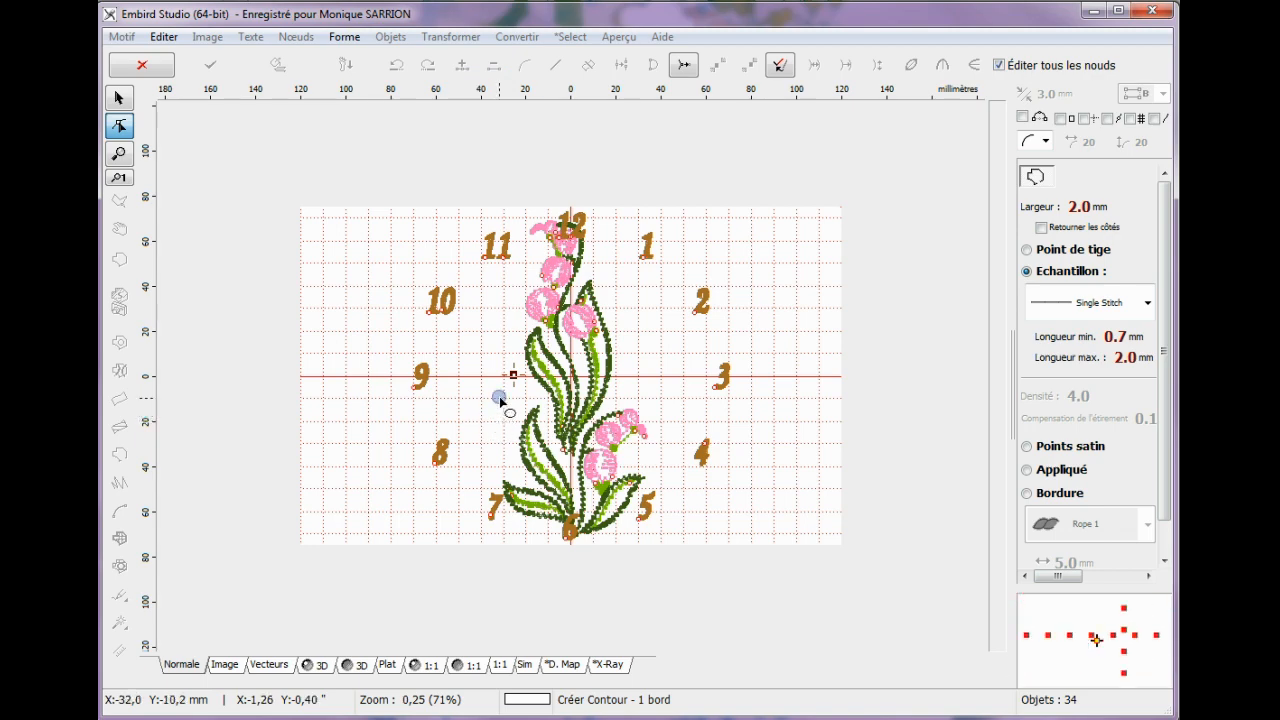
mouse_move(513, 375)
mouse_down()
mouse_move(534, 430)
mouse_move(628, 480)
mouse_move(666, 527)
mouse_up()
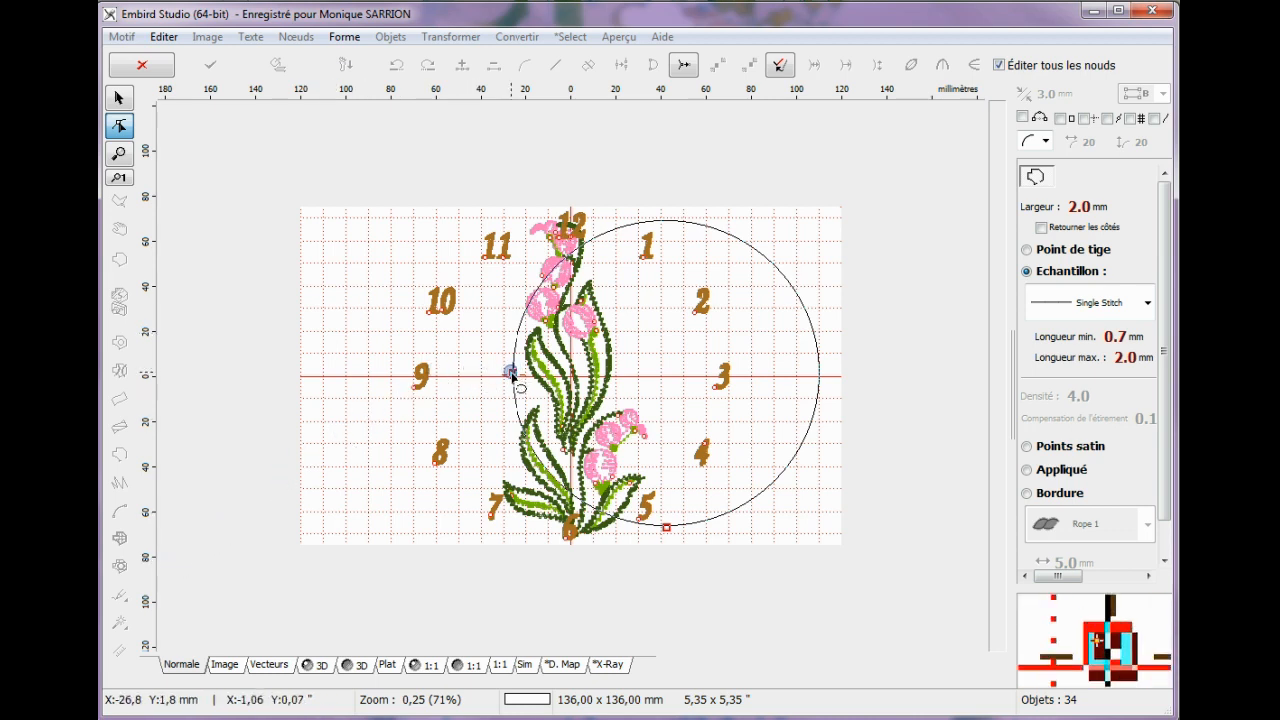
drag(512, 375, 489, 375)
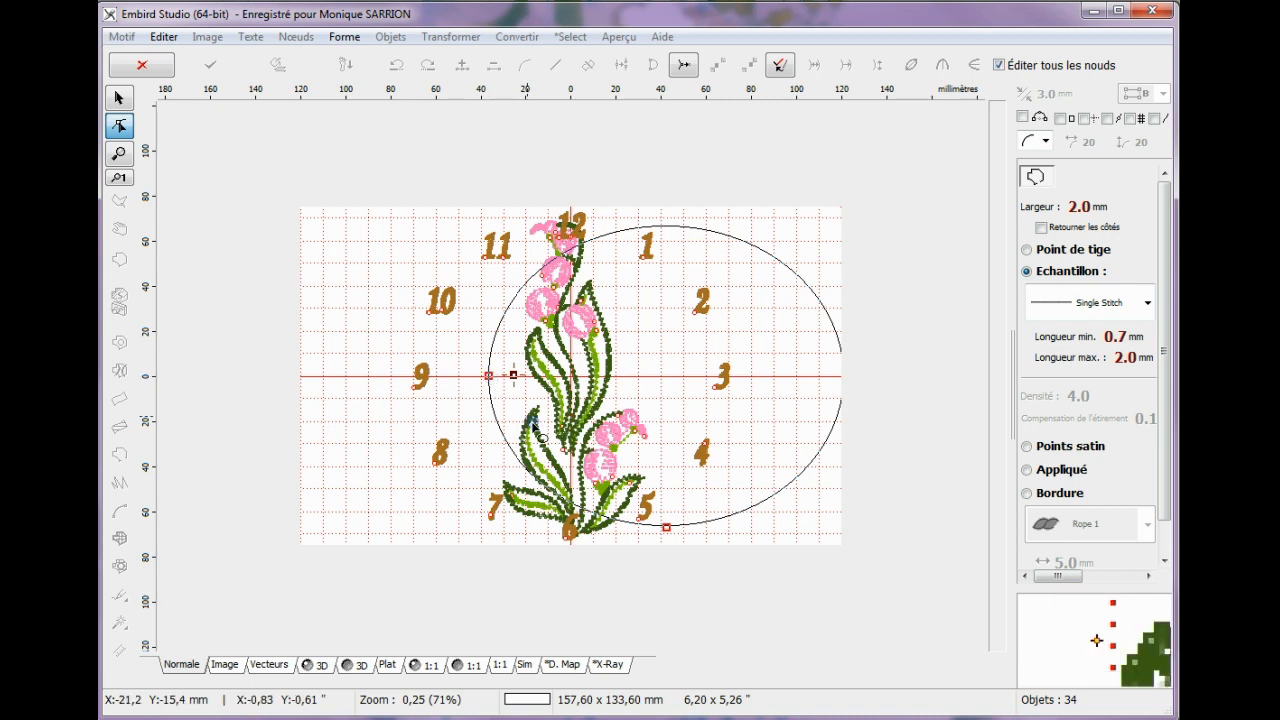
drag(665, 527, 611, 530)
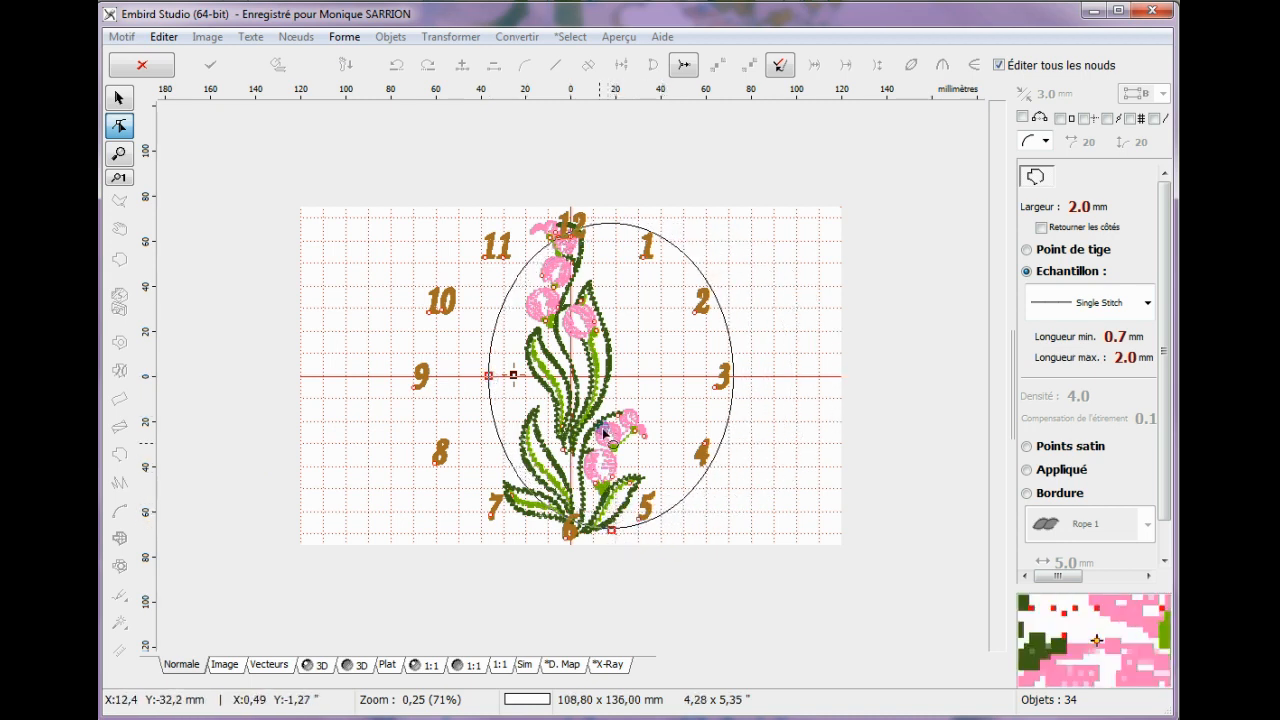
Convert the ellipse to a base shape with closed edges and generate its stitches.
right_click(580, 352)
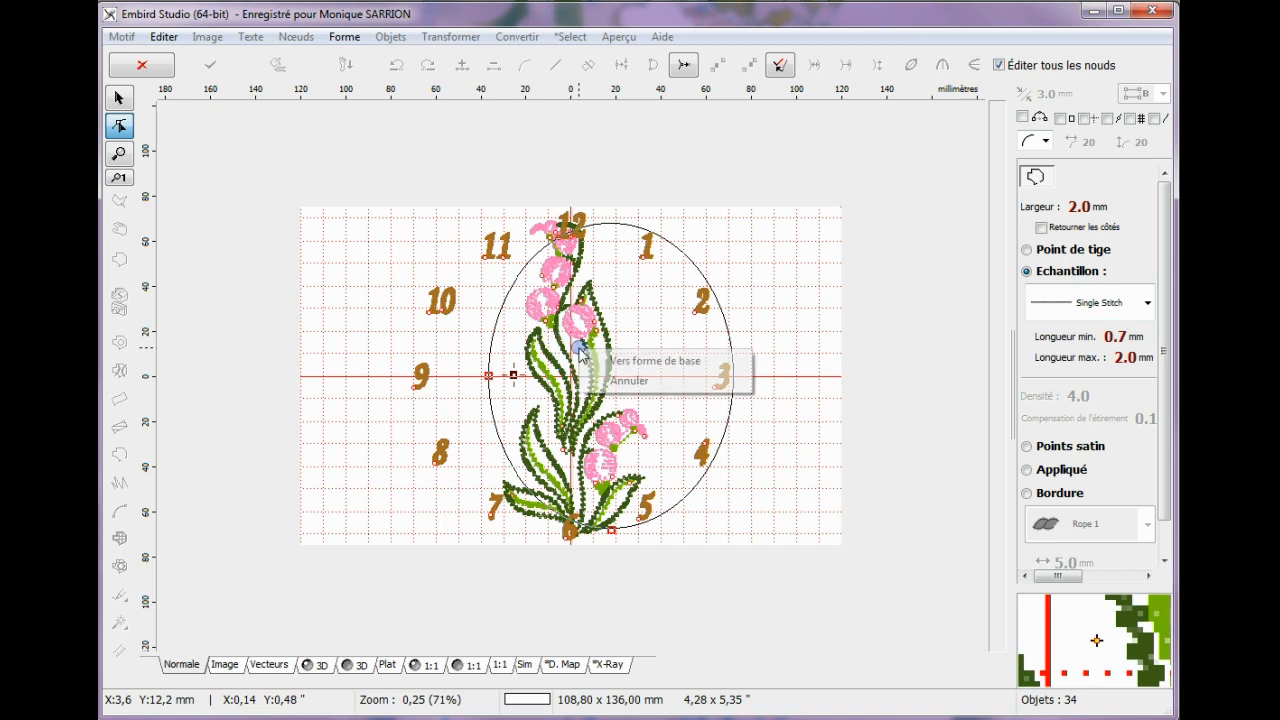
click(643, 364)
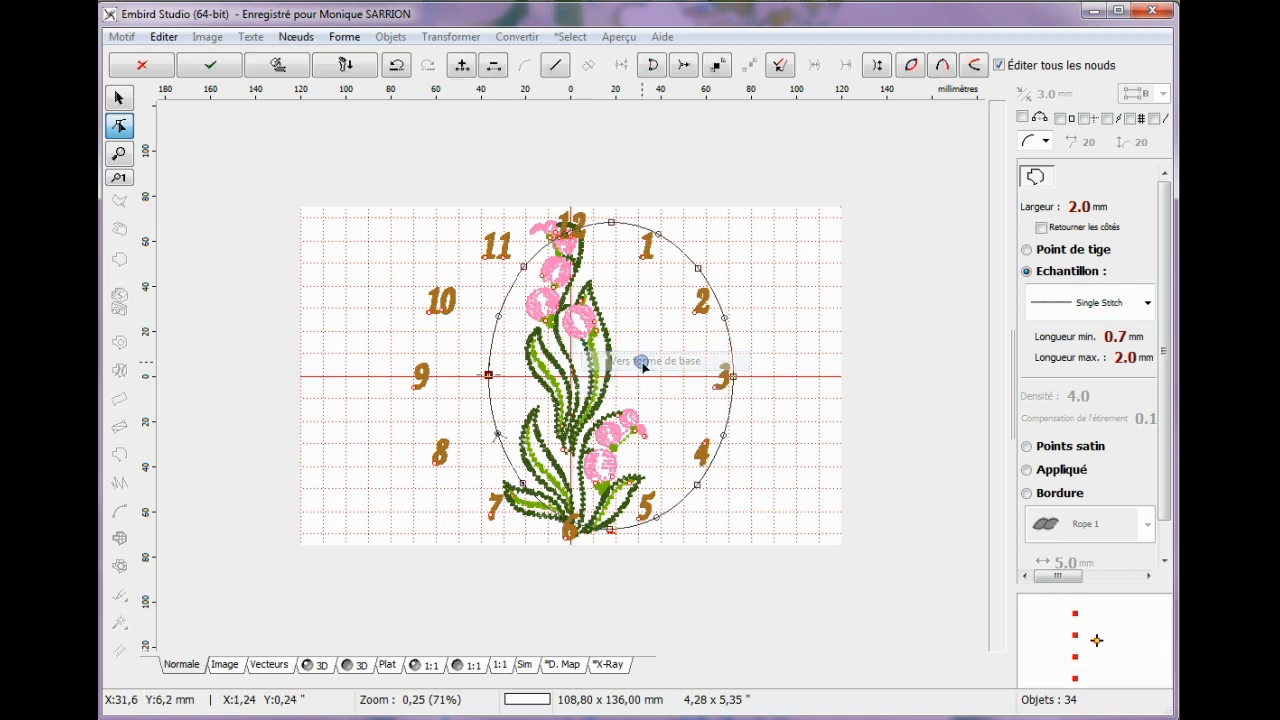
right_click(557, 348)
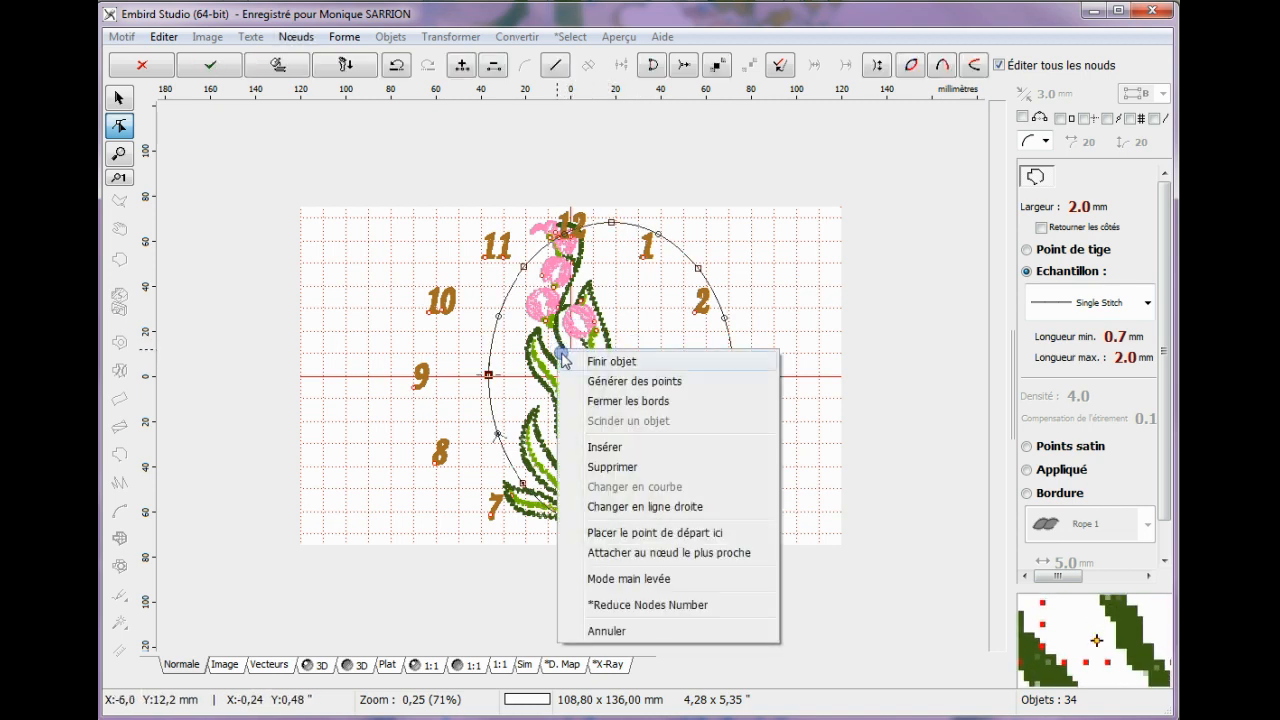
click(621, 401)
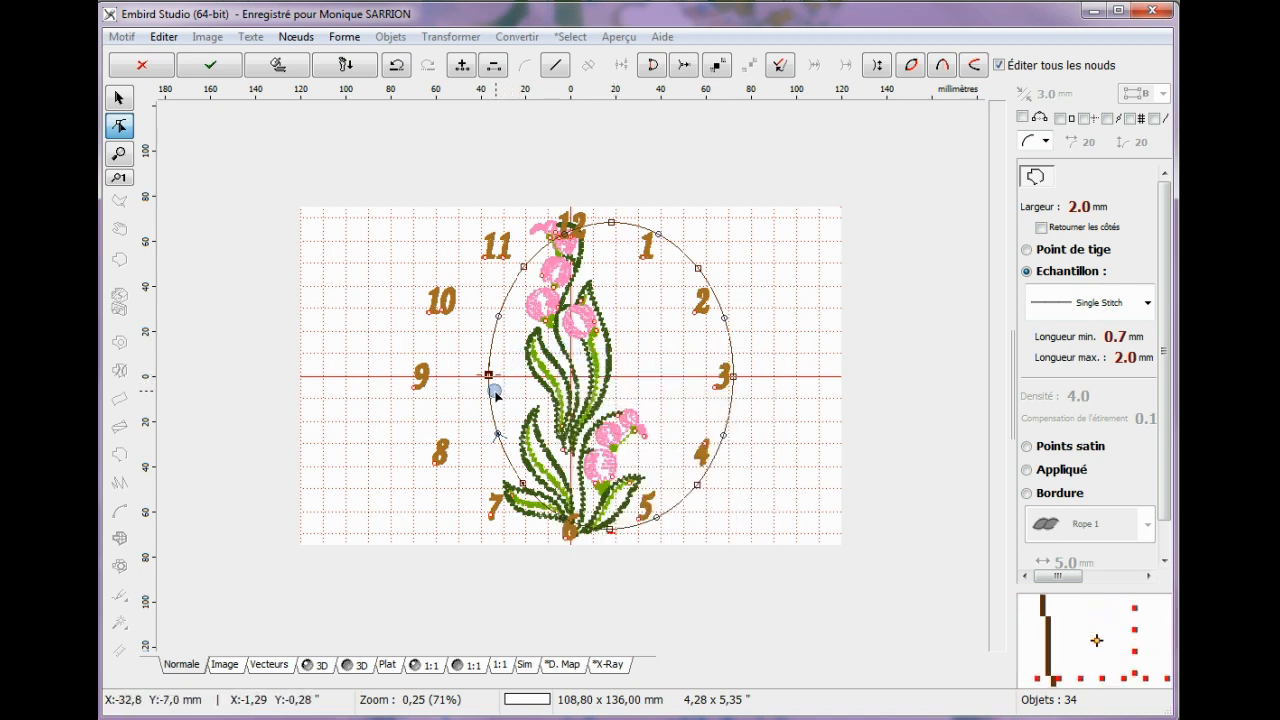
right_click(549, 339)
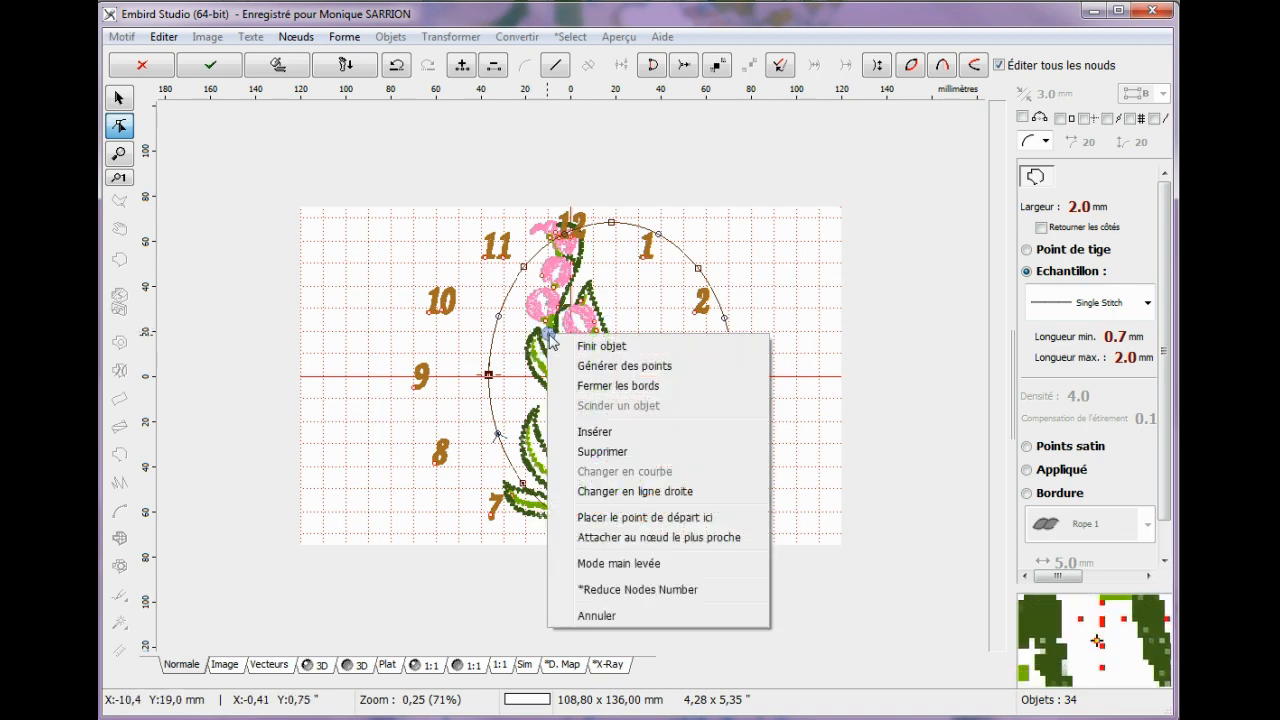
click(606, 366)
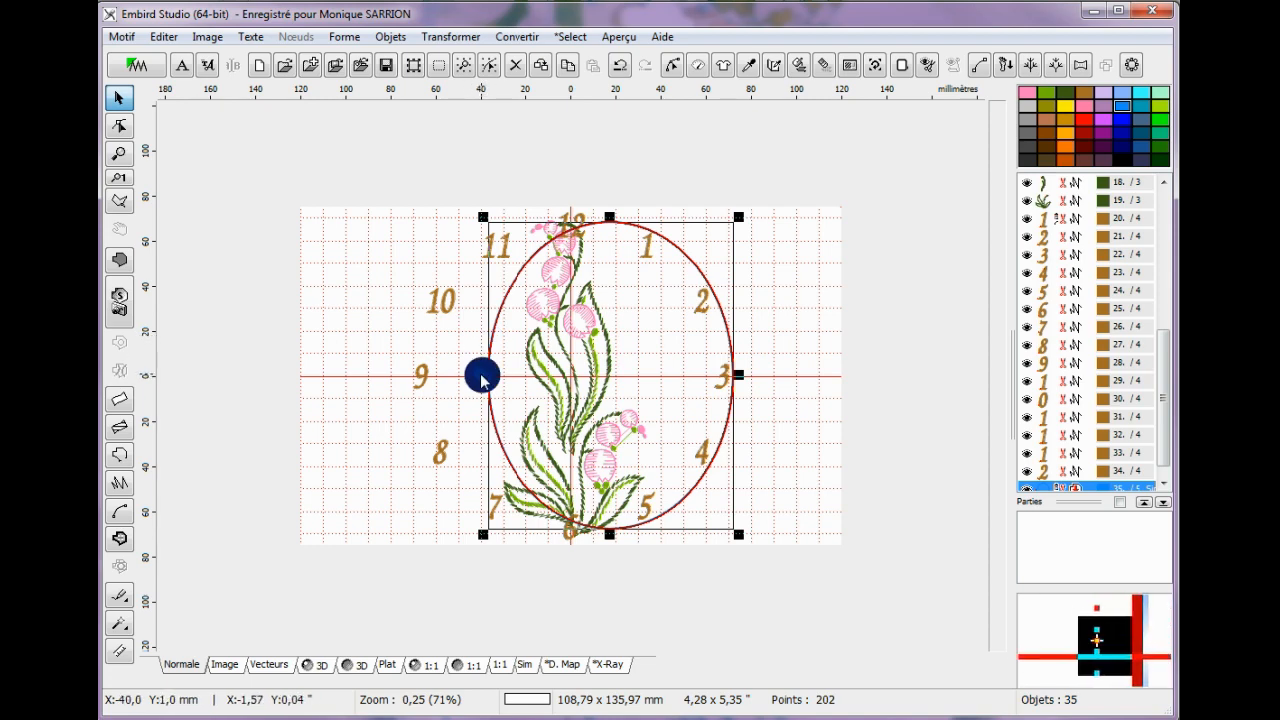
Resize the stitched outline into a near-circle about 145 mm high that encloses all twelve clock numbers.
drag(482, 375, 401, 390)
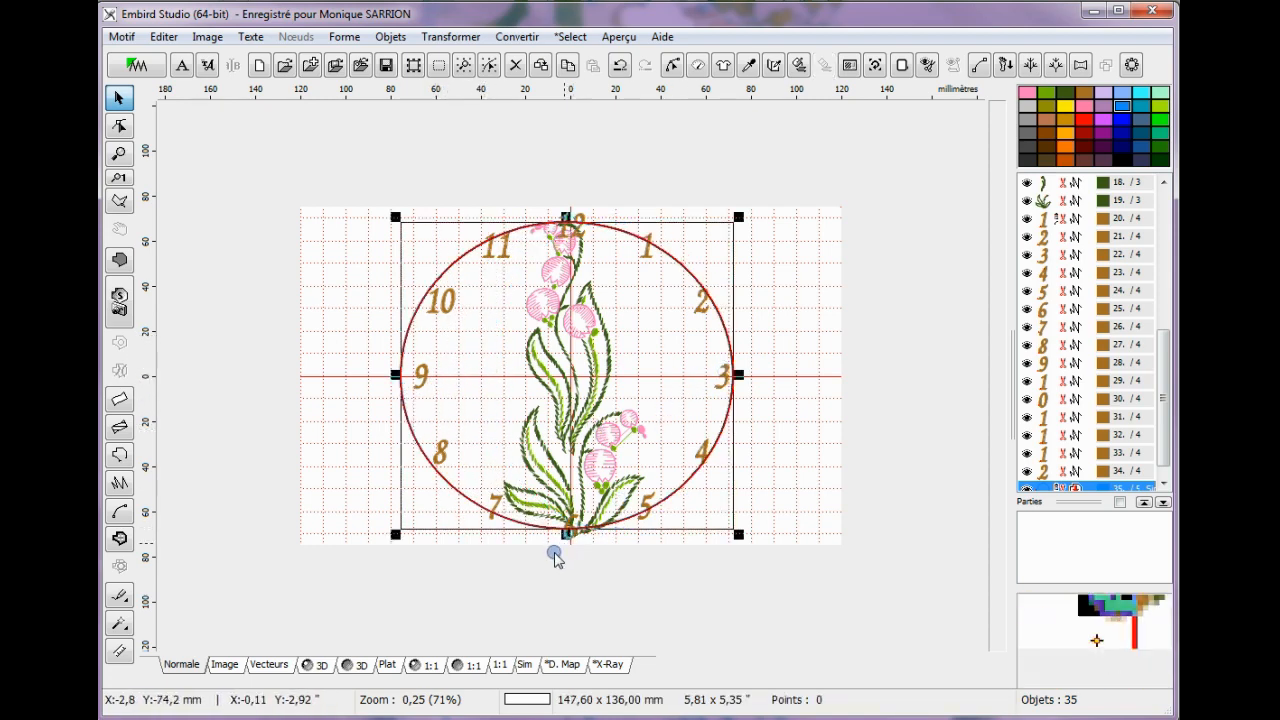
drag(567, 540, 567, 545)
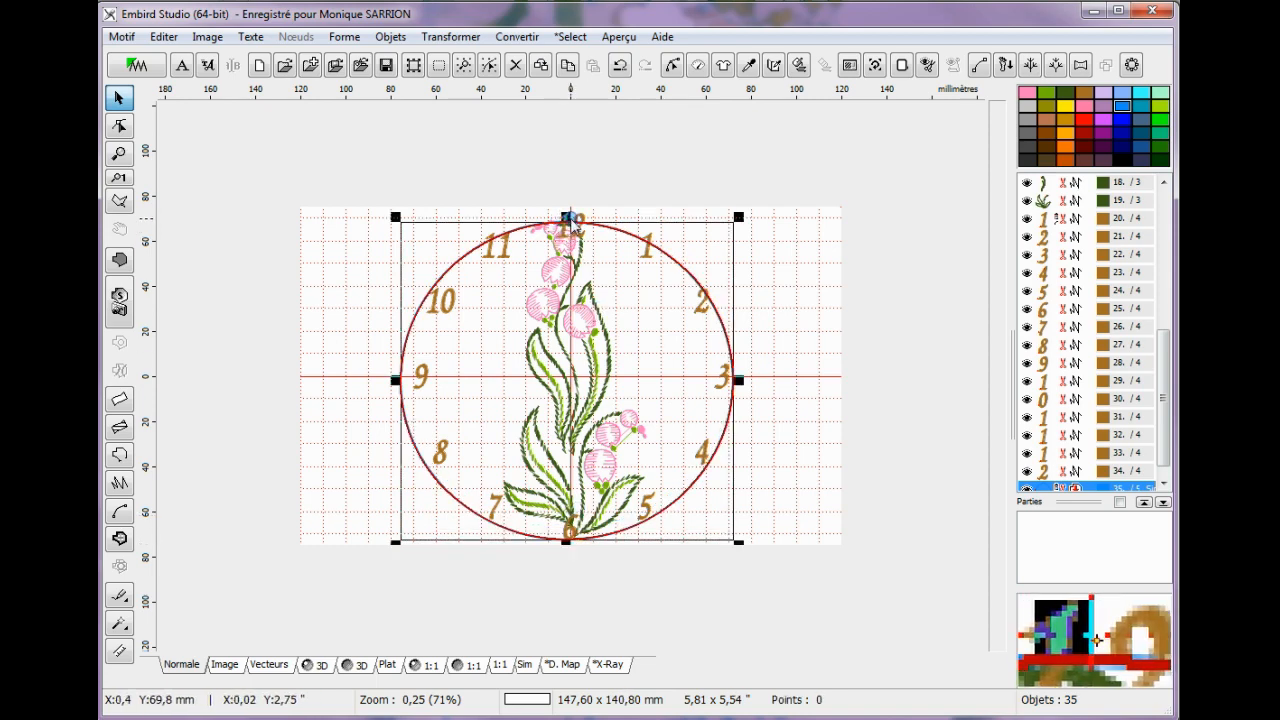
drag(569, 216, 570, 212)
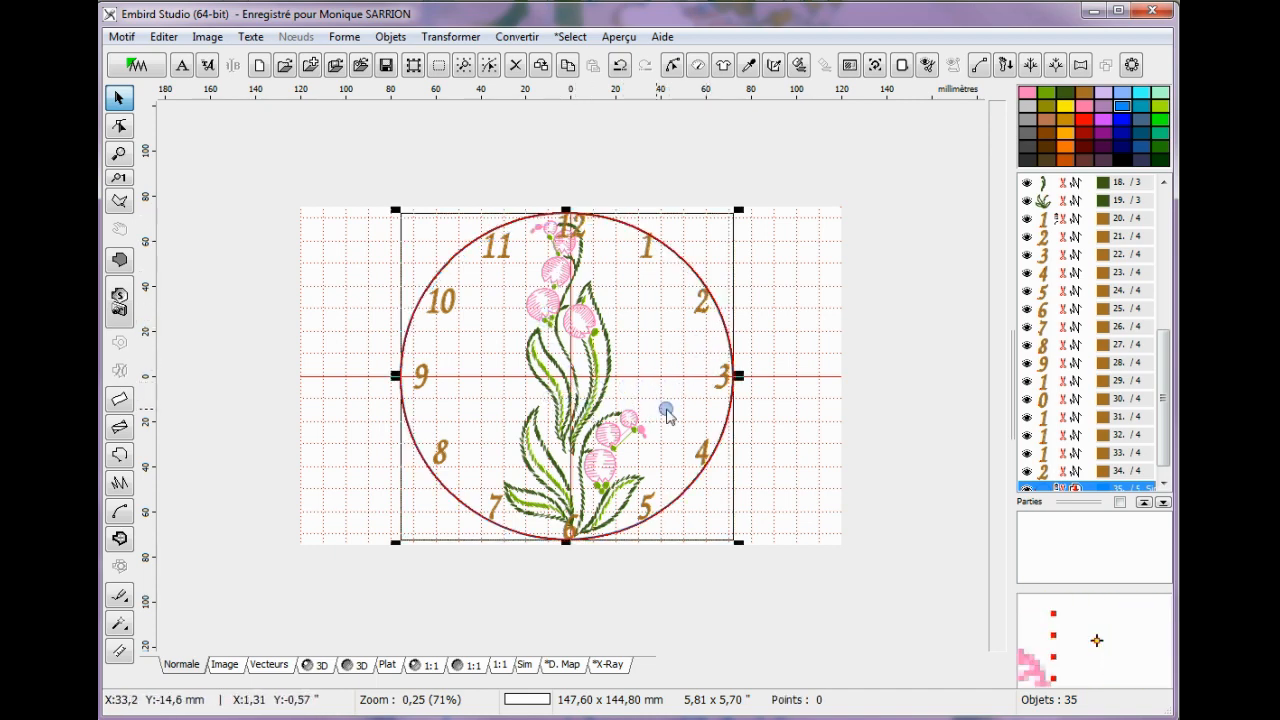
drag(740, 376, 741, 374)
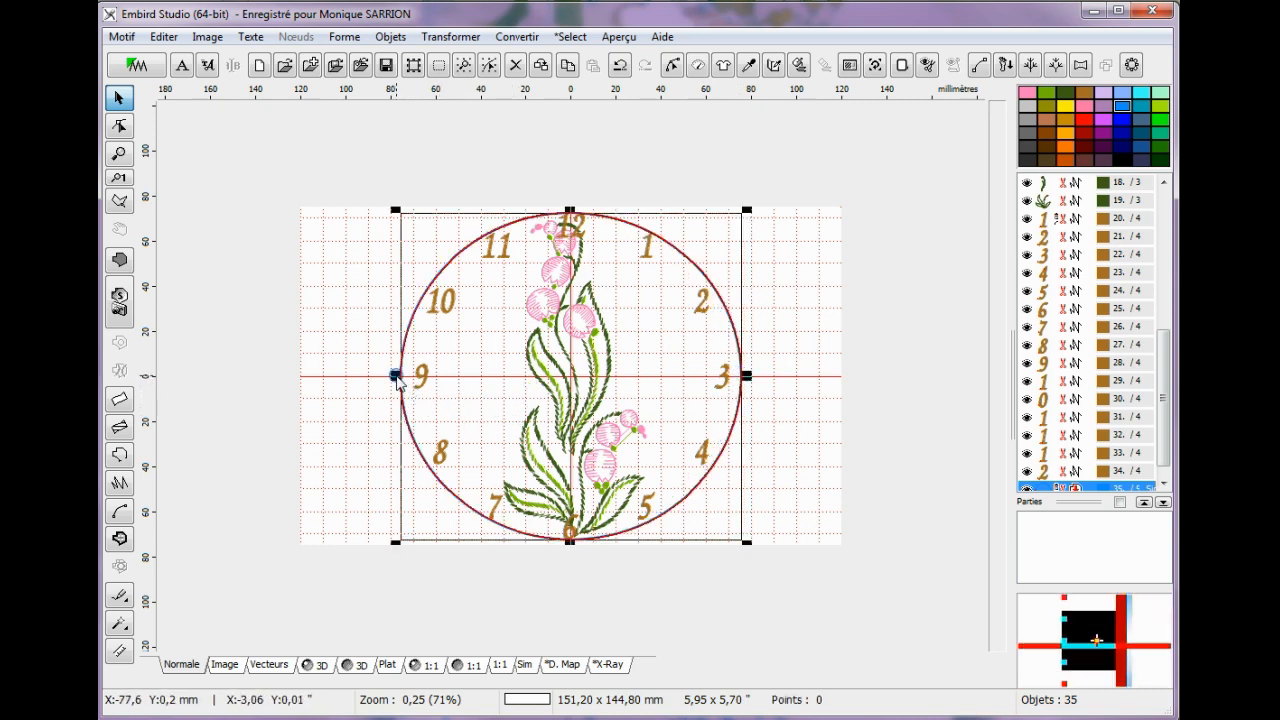
drag(395, 376, 404, 385)
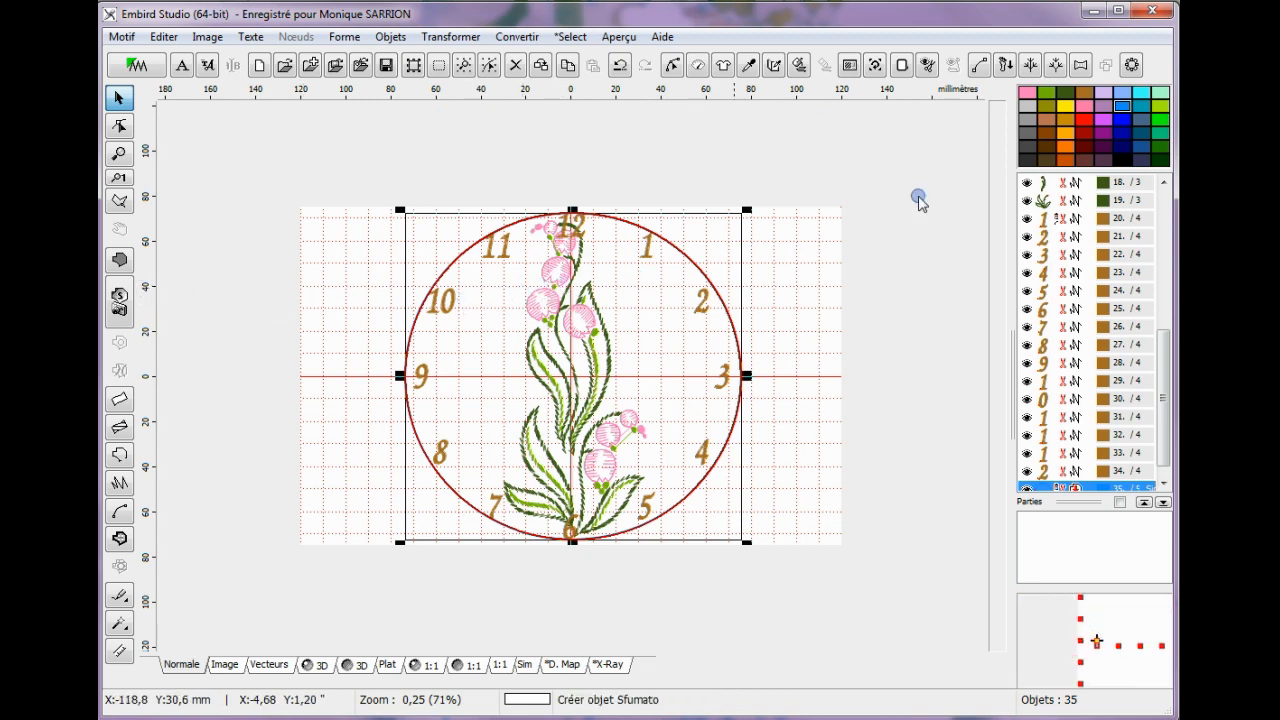
Open the circular outline's parameters for editing and apply the Candlewick 2 sample to it.
scroll(1166, 420, down, 1)
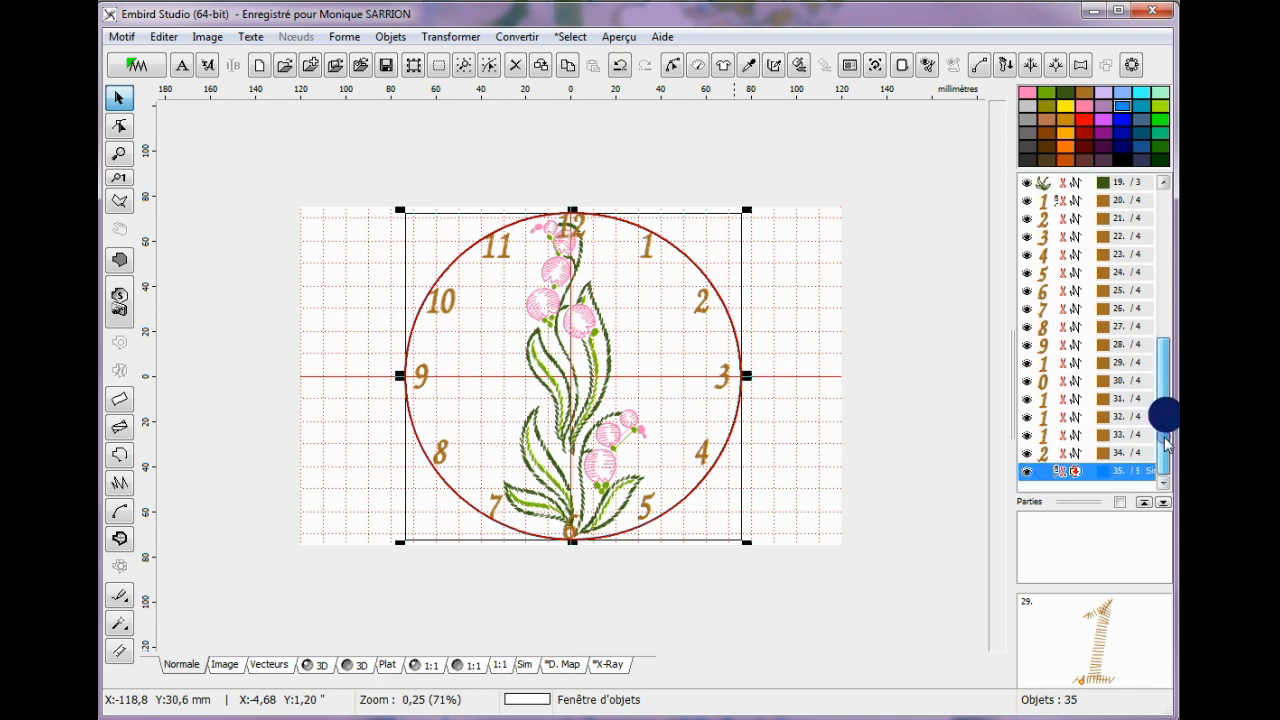
right_click(1047, 471)
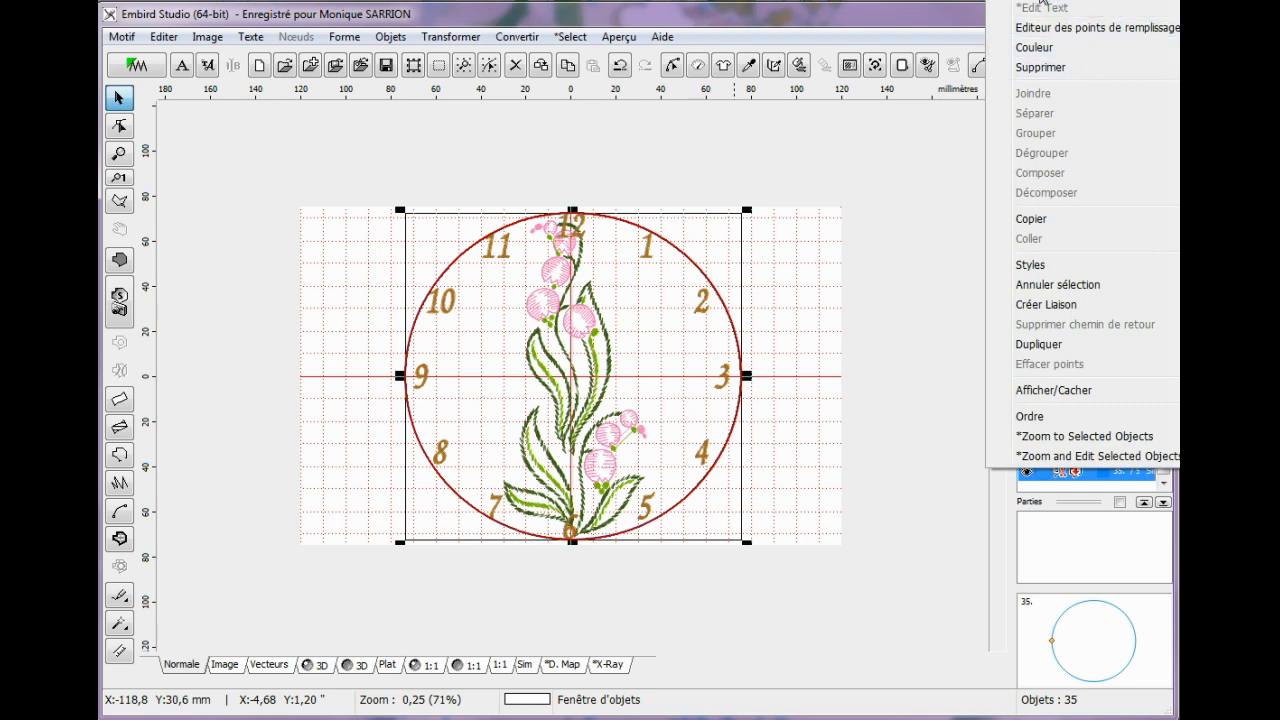
click(1030, 1)
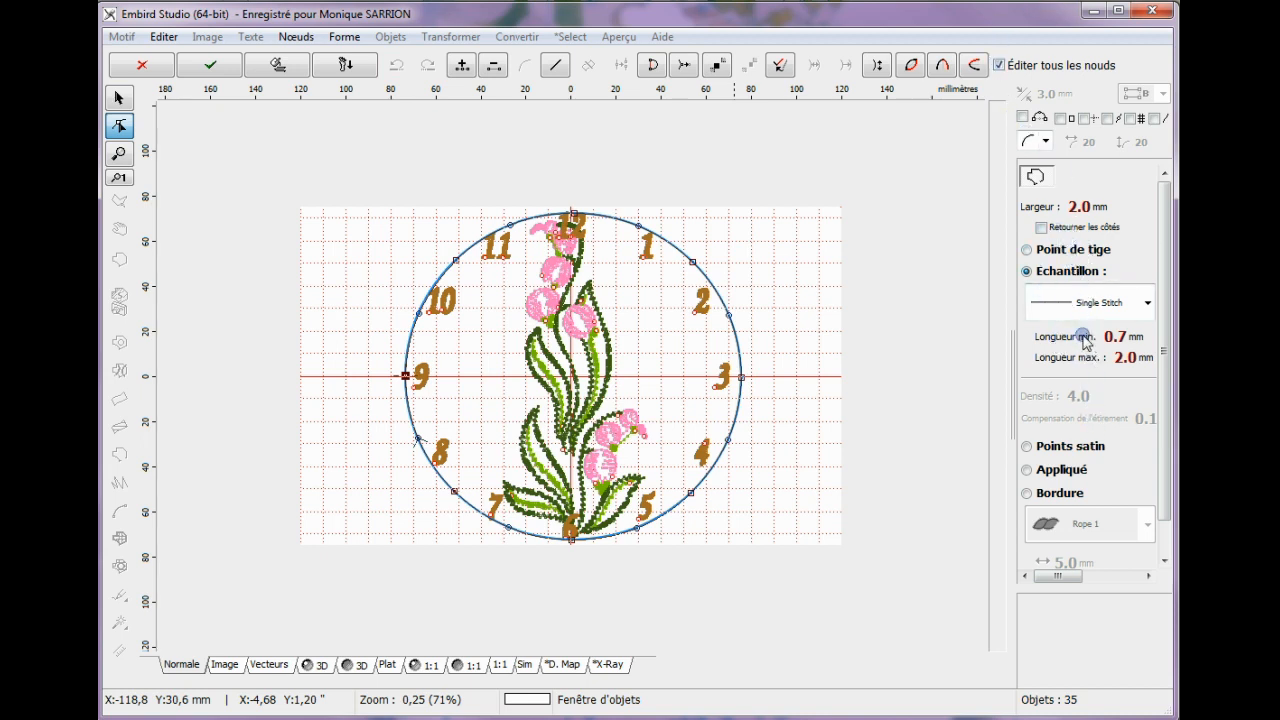
click(1147, 302)
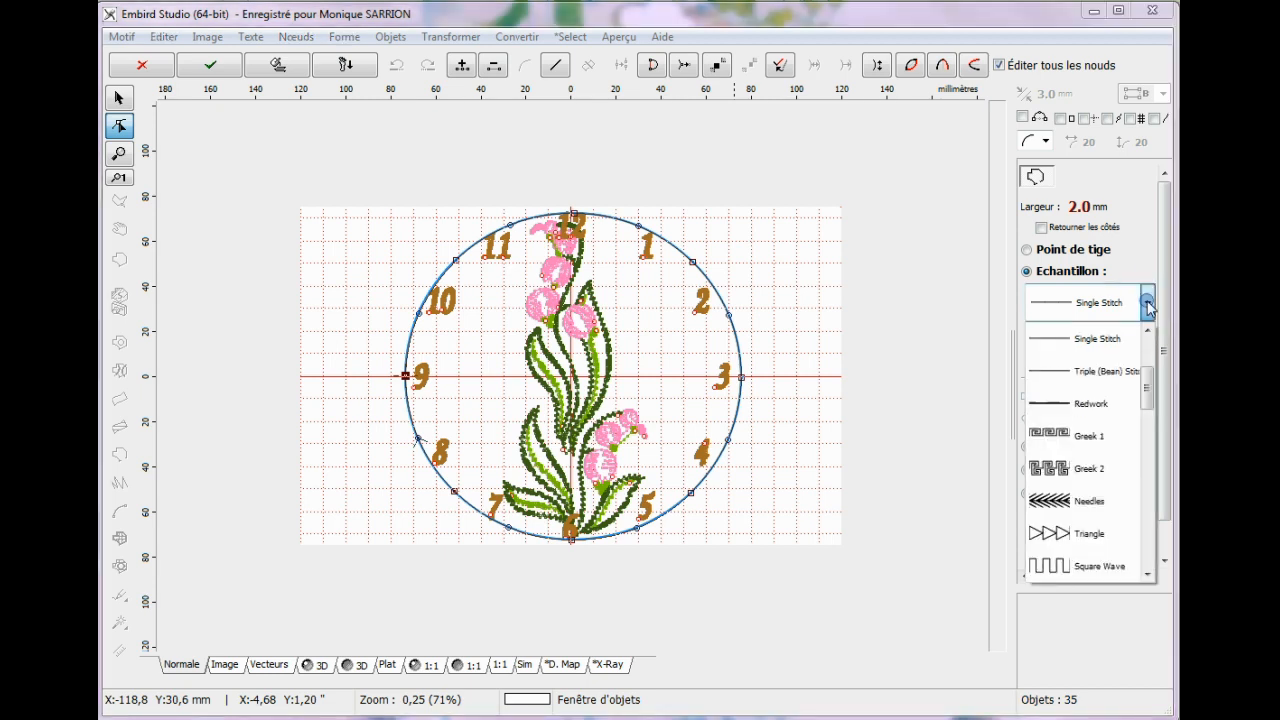
drag(1146, 392, 1160, 447)
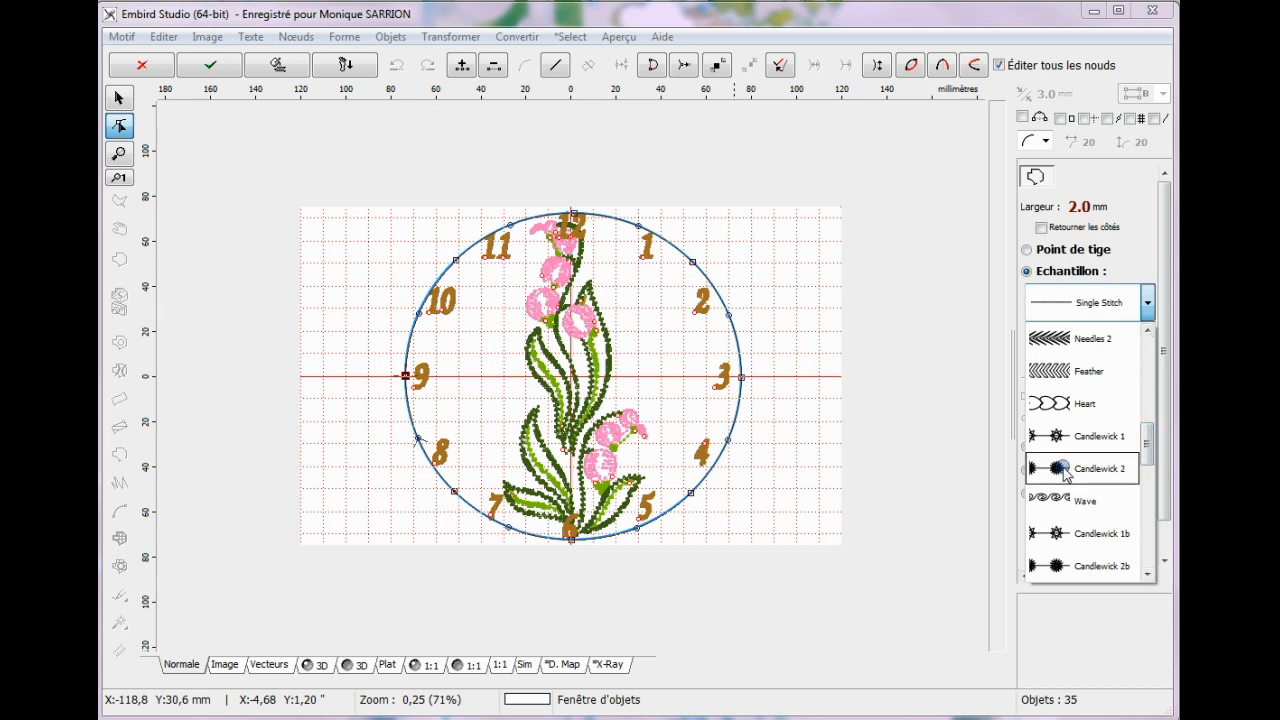
click(1066, 470)
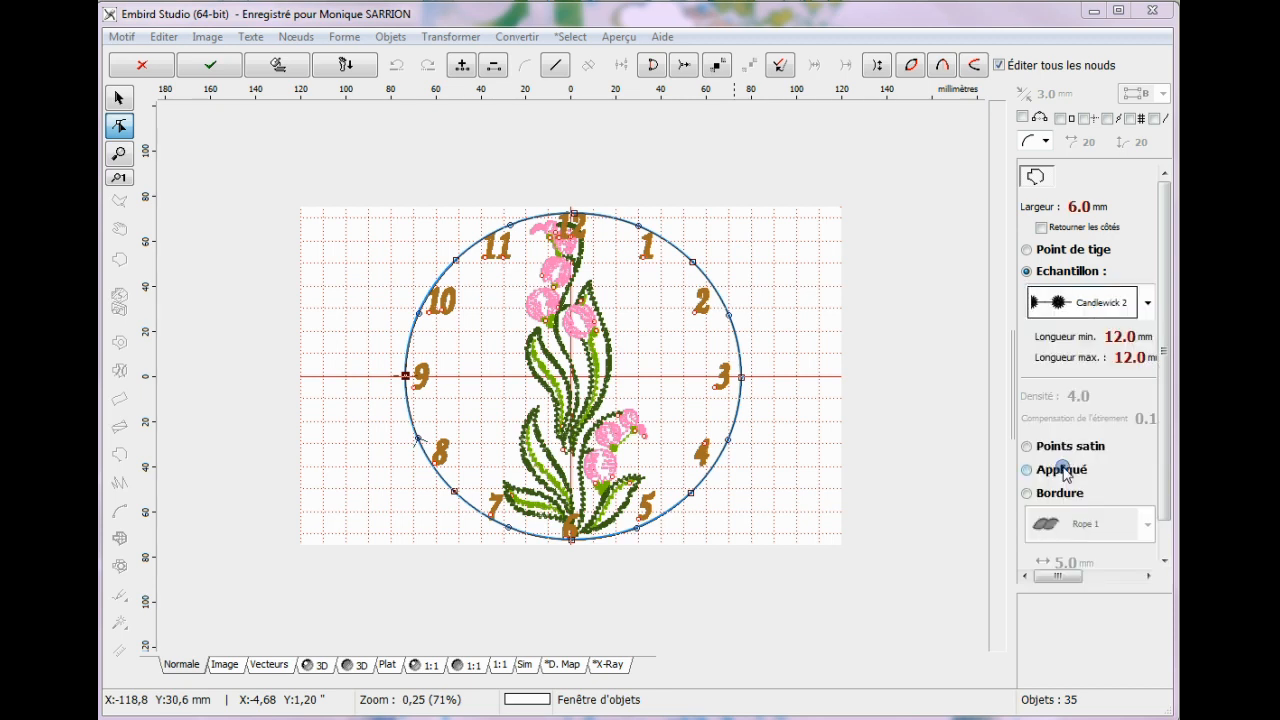
Set the candlewick outline's width to 6.5 mm and its minimum length to 1.0 mm.
click(1089, 208)
click(1122, 362)
click(1122, 341)
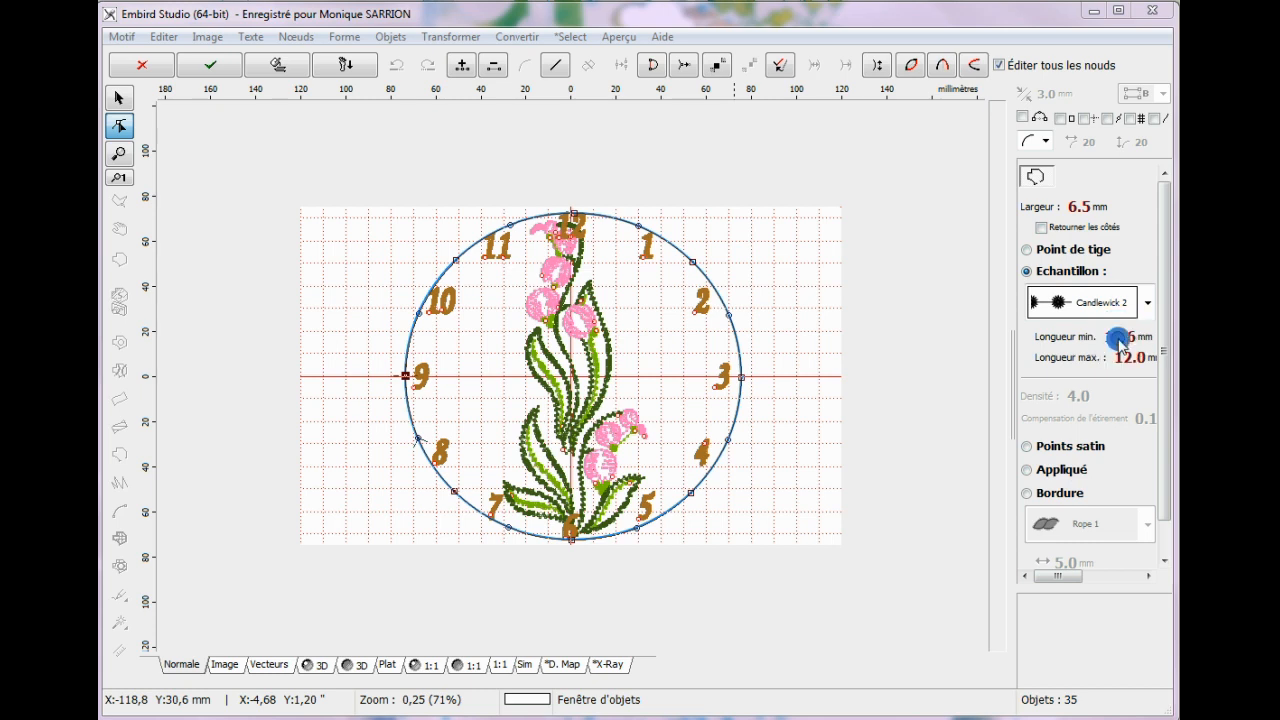
click(1119, 341)
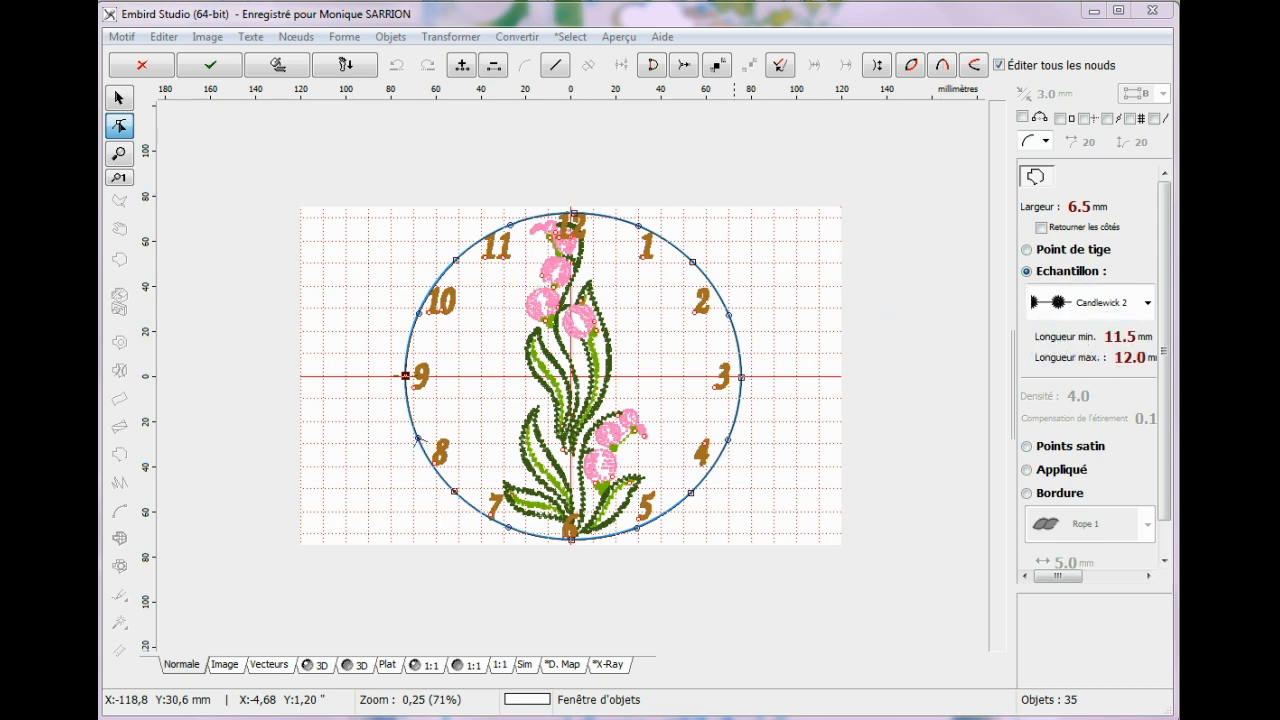
drag(99, 175, 547, 119)
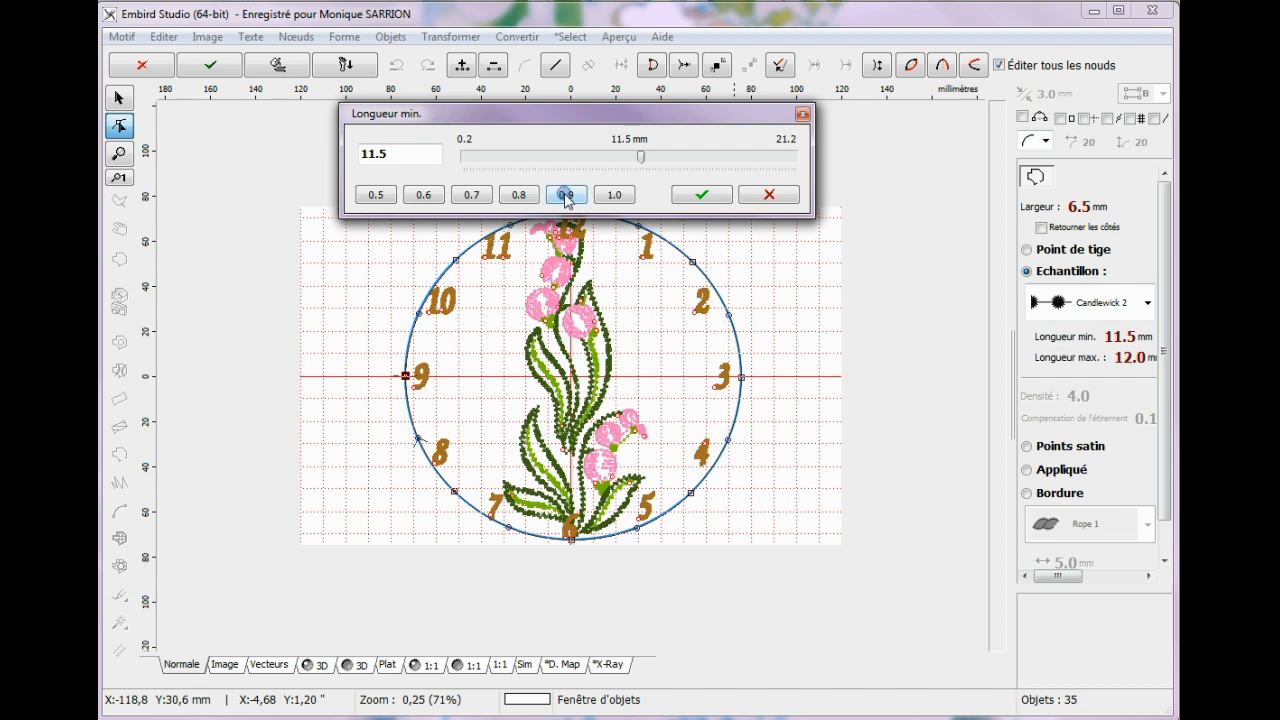
click(612, 196)
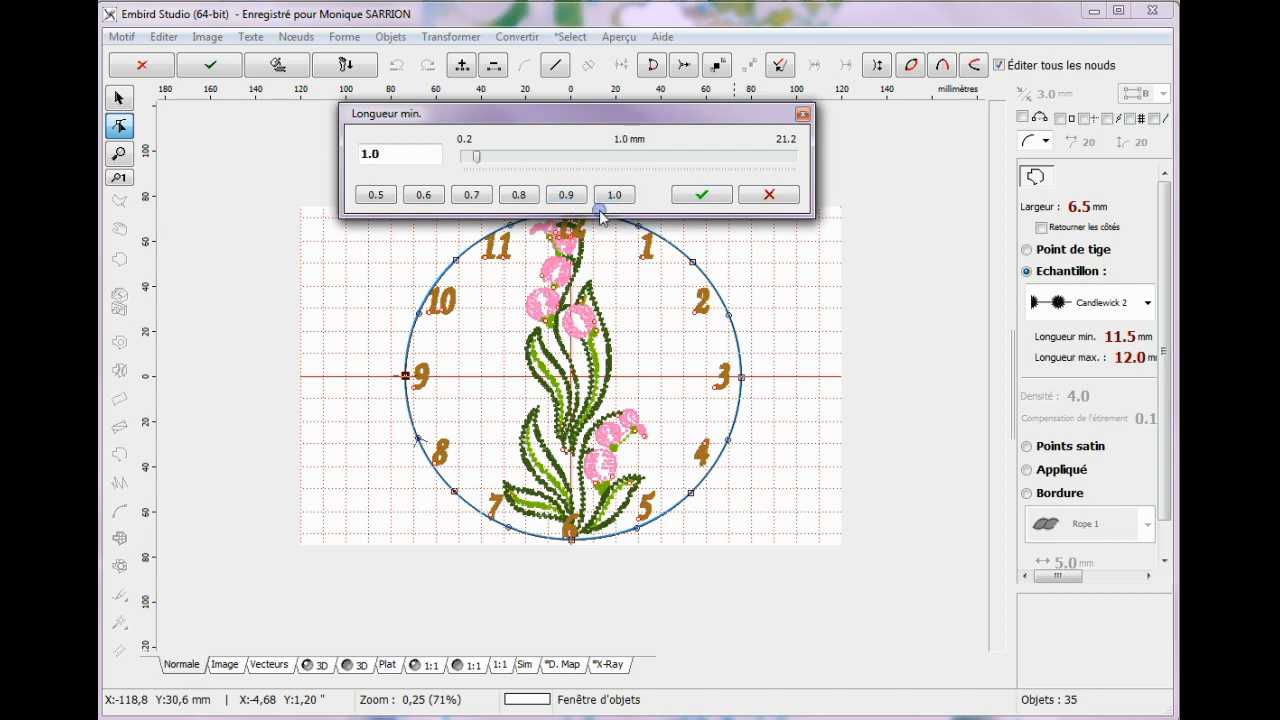
click(714, 196)
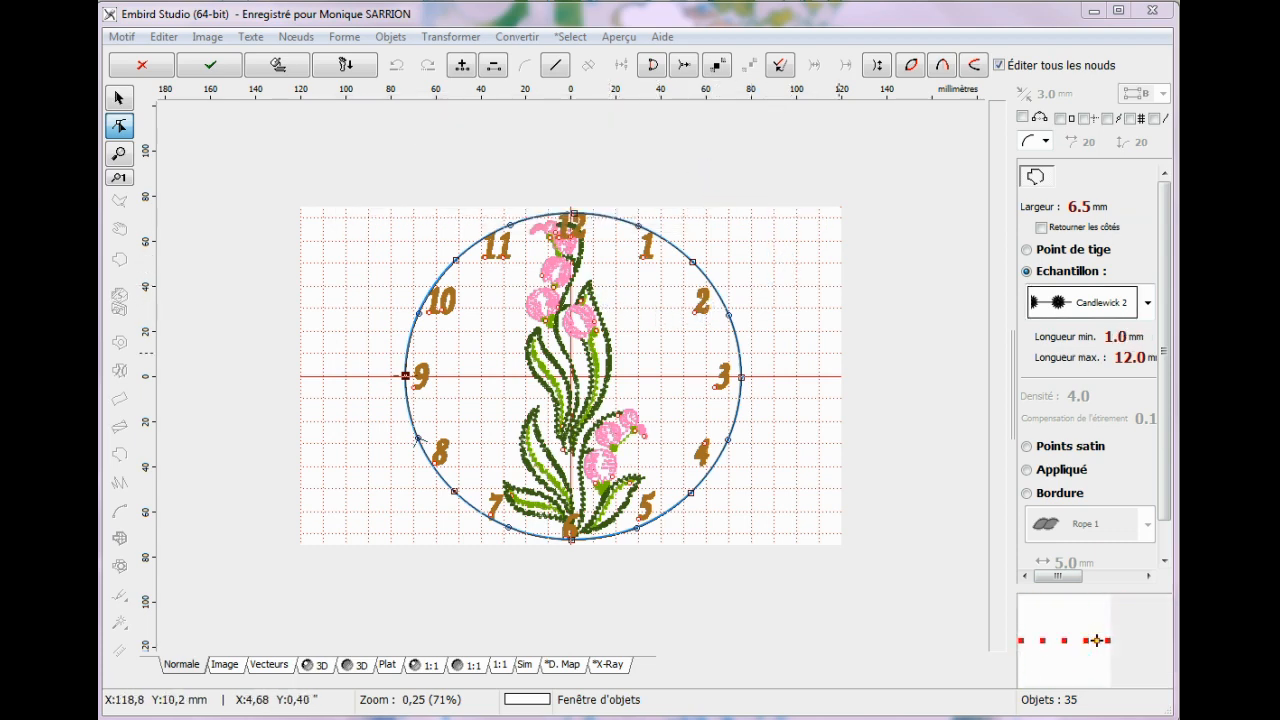
Set both the minimum and maximum length of the candlewick pattern to 11.0 mm.
click(1124, 338)
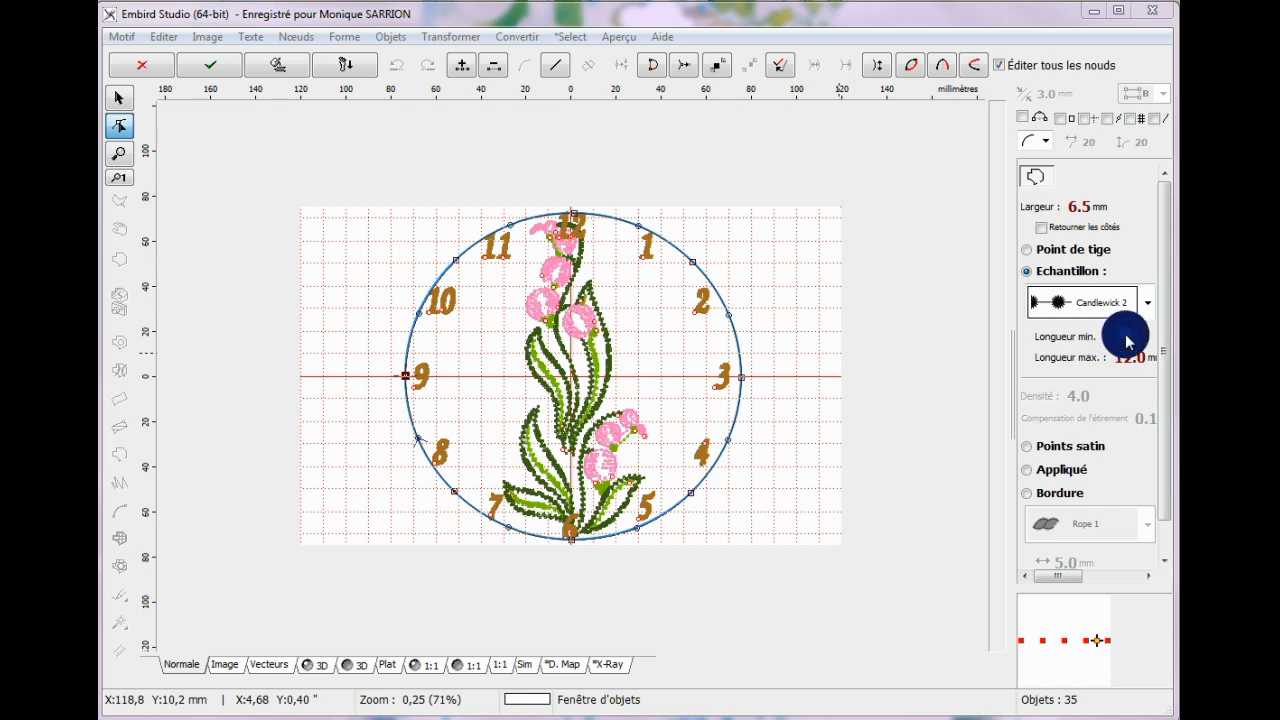
click(1126, 338)
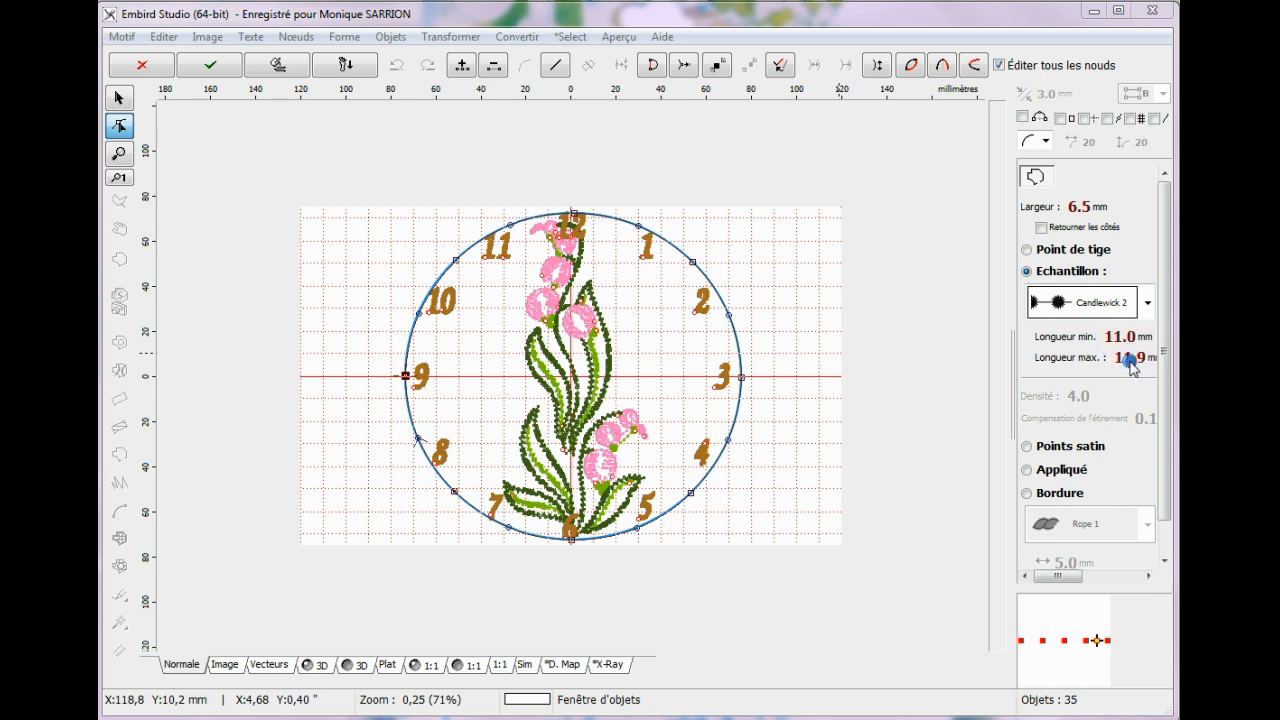
click(1130, 360)
click(1143, 361)
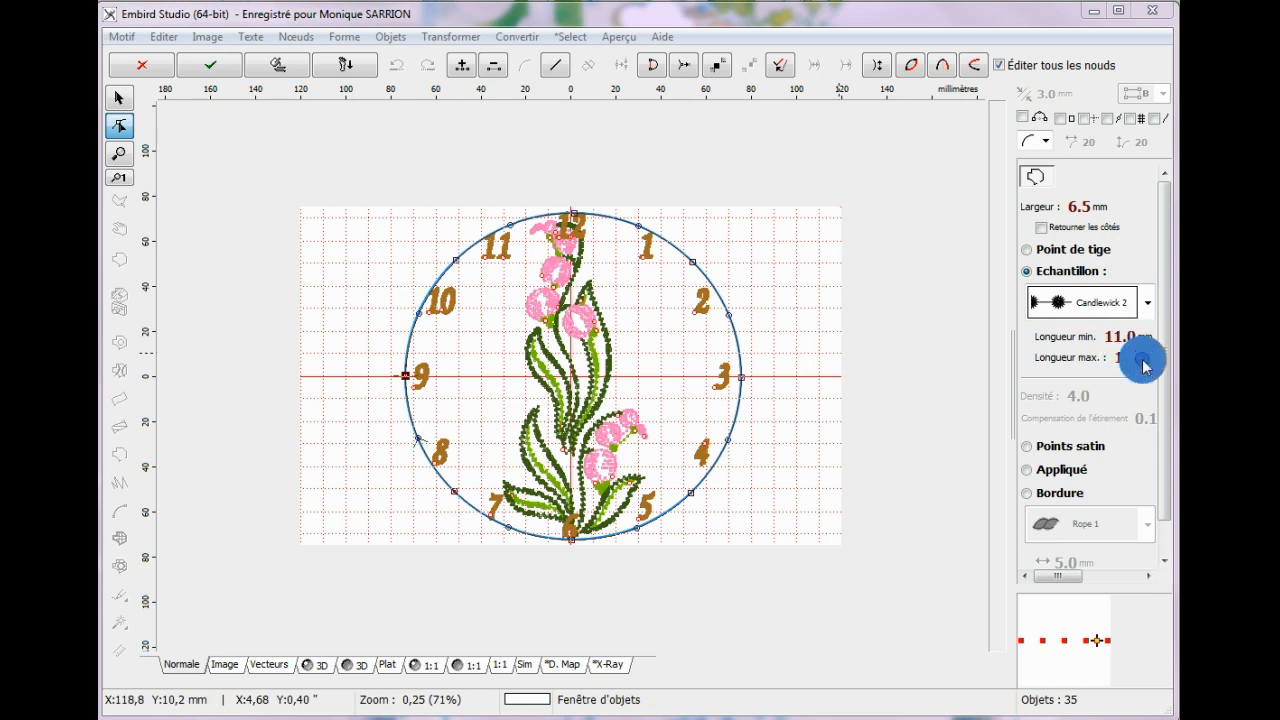
click(1144, 361)
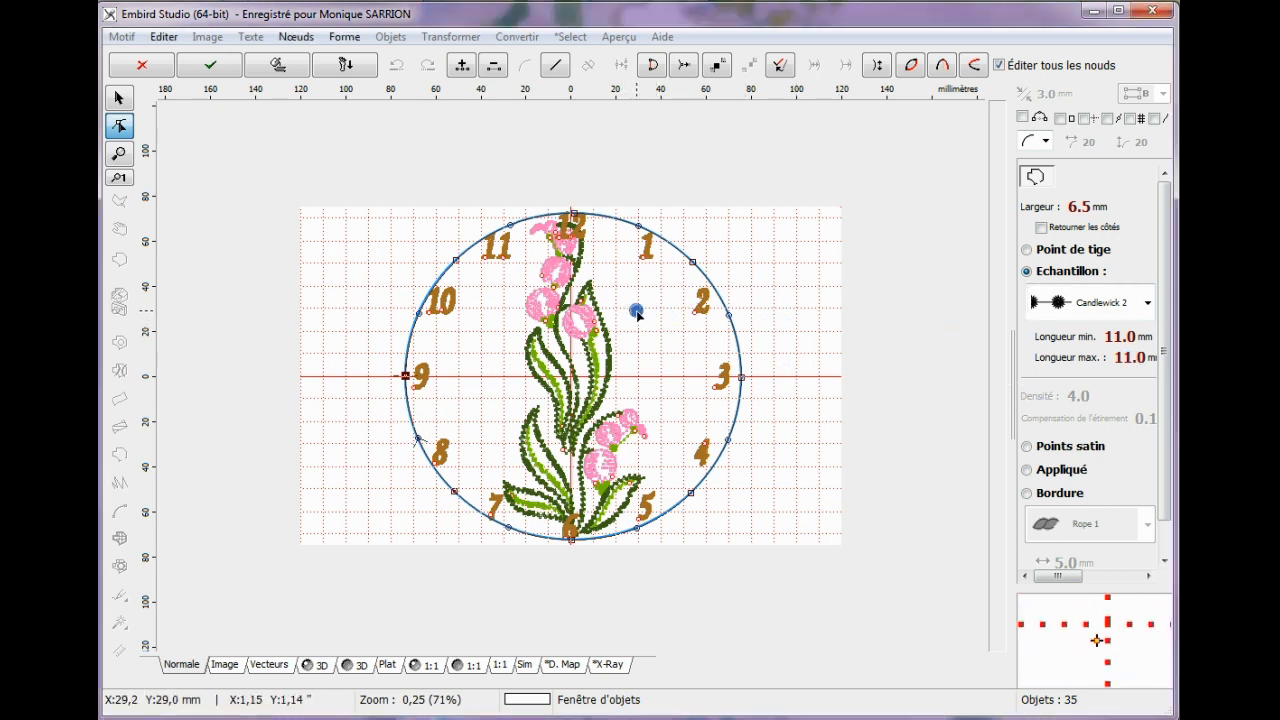
Reset the Candlewick 2 sample to 6.0 mm width and 12.0 mm lengths, generate the circle's stitches and preview them in 3D.
click(1070, 473)
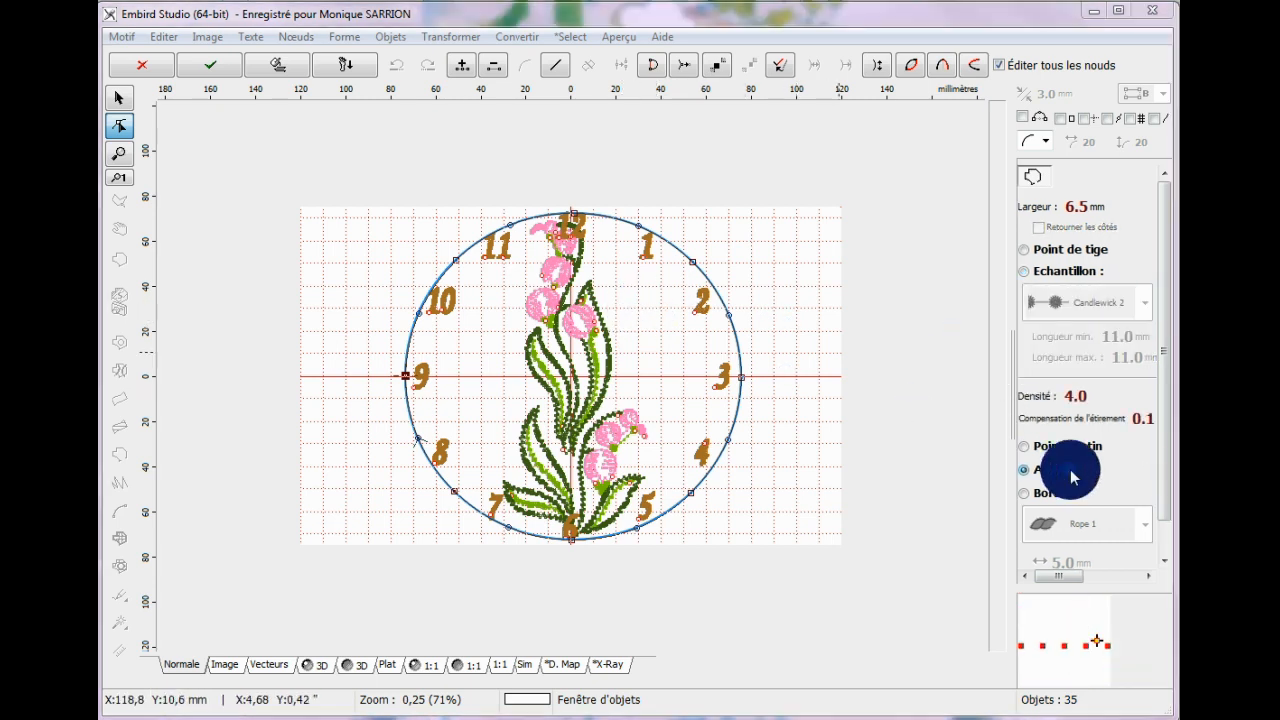
click(1024, 274)
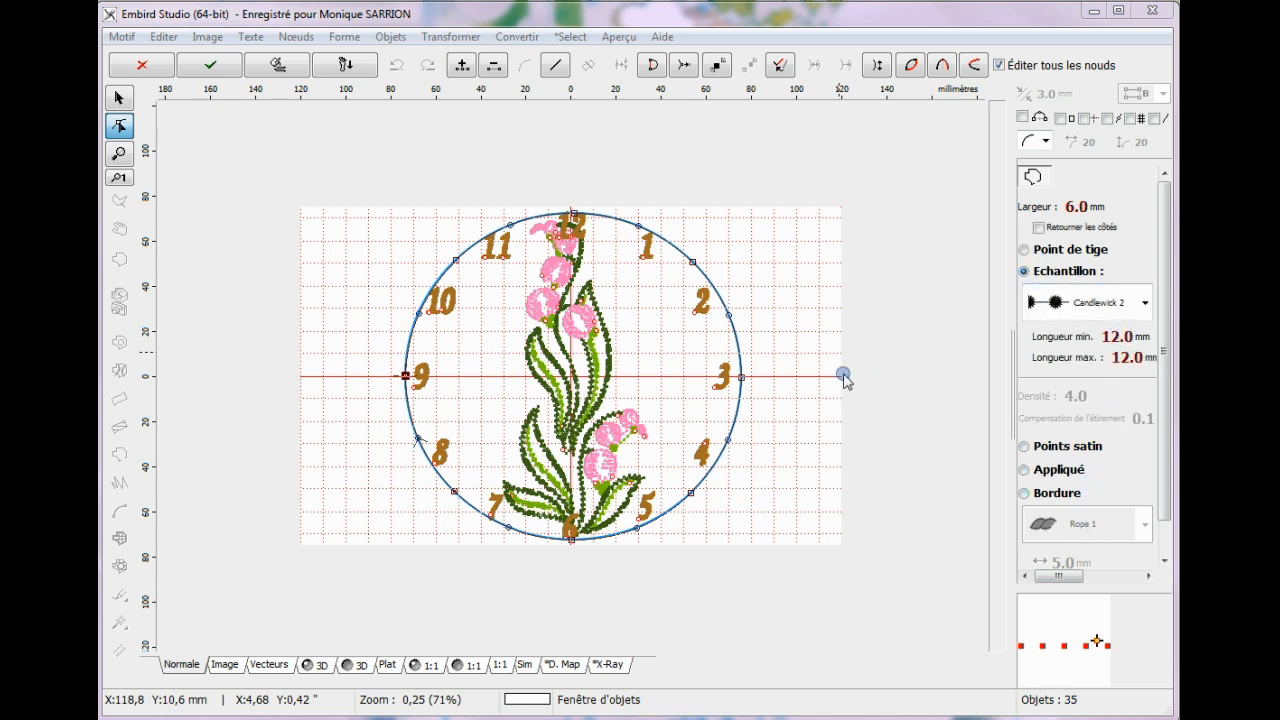
click(683, 336)
right_click(685, 337)
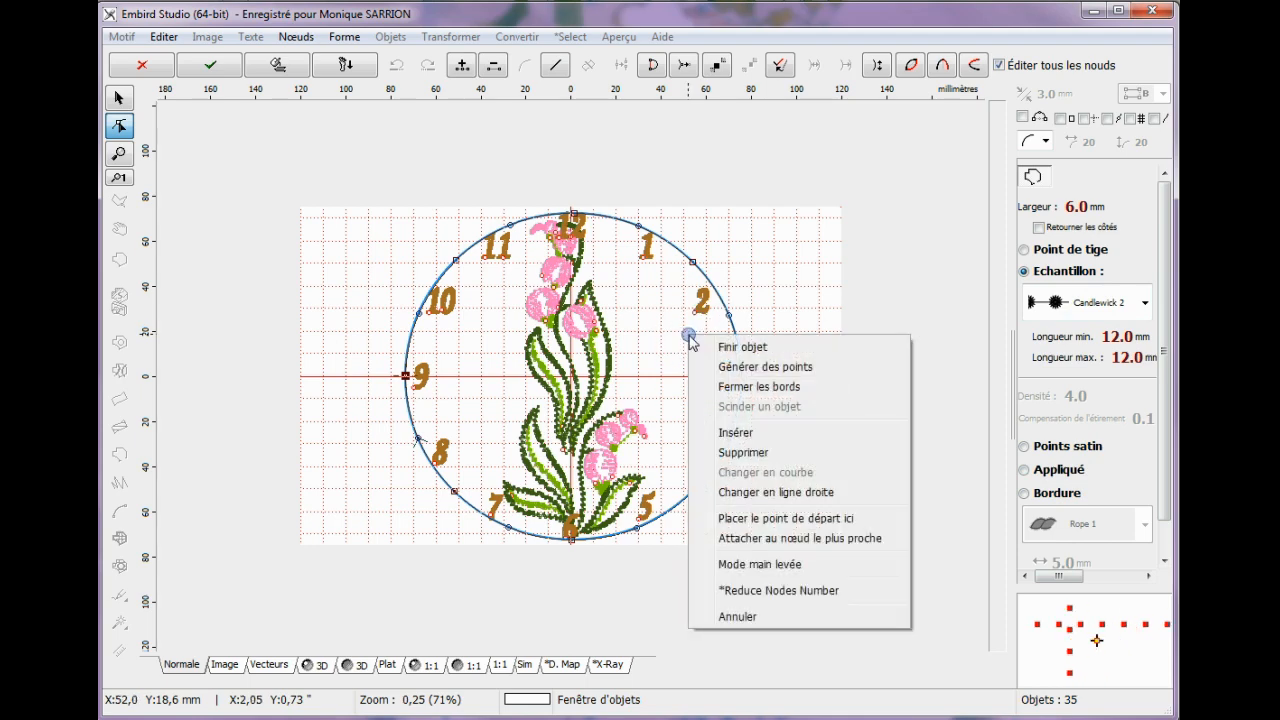
click(750, 368)
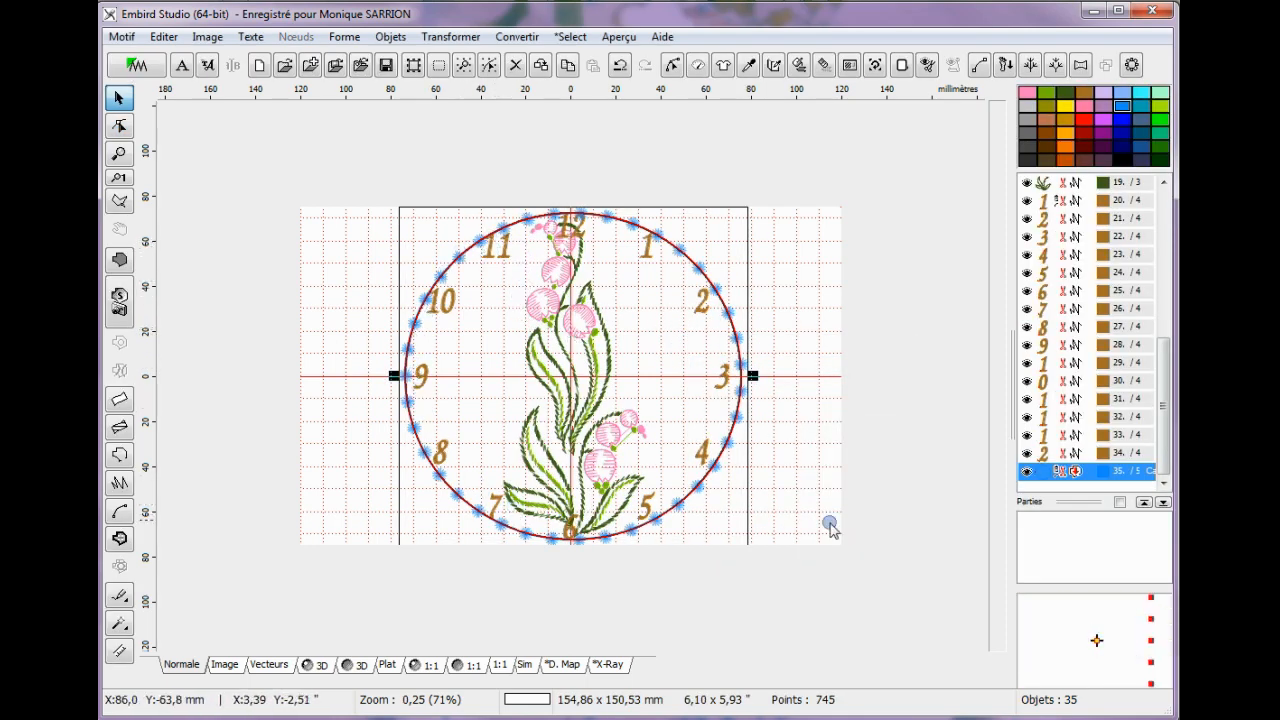
click(321, 668)
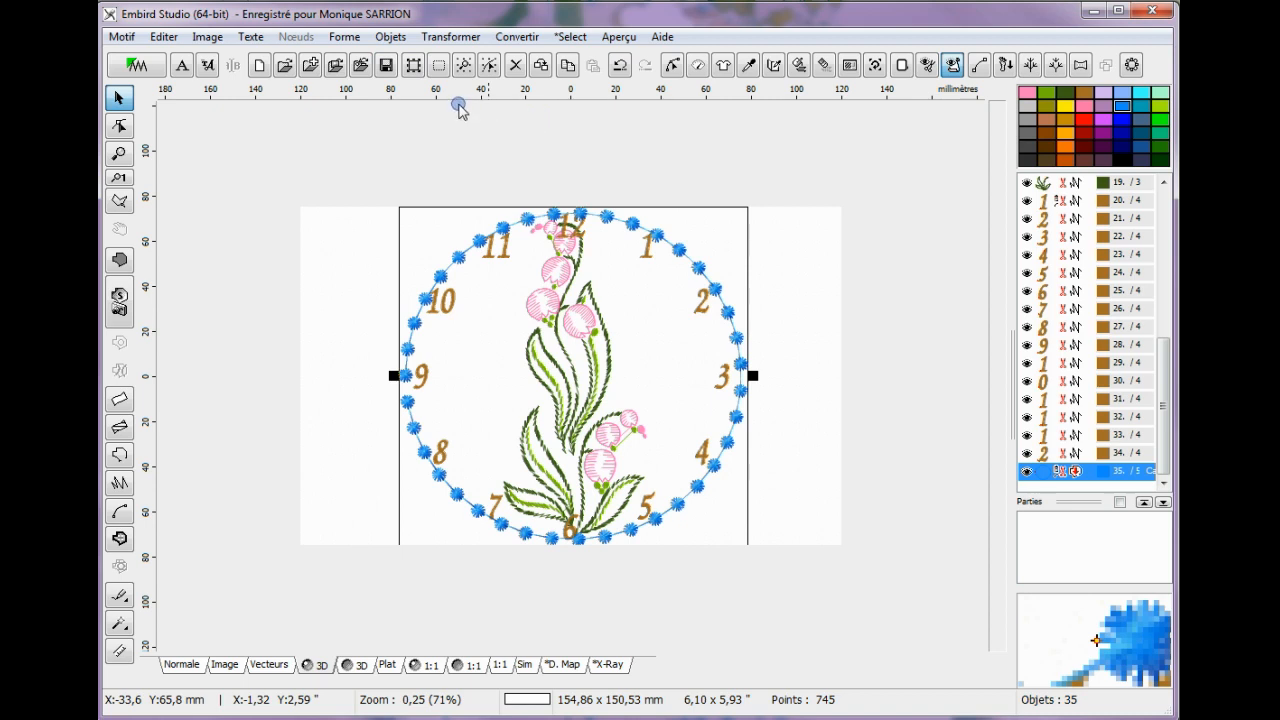
Try to save the clock design as a new Embird Outline Format file, and end the unresponsive process.
click(122, 38)
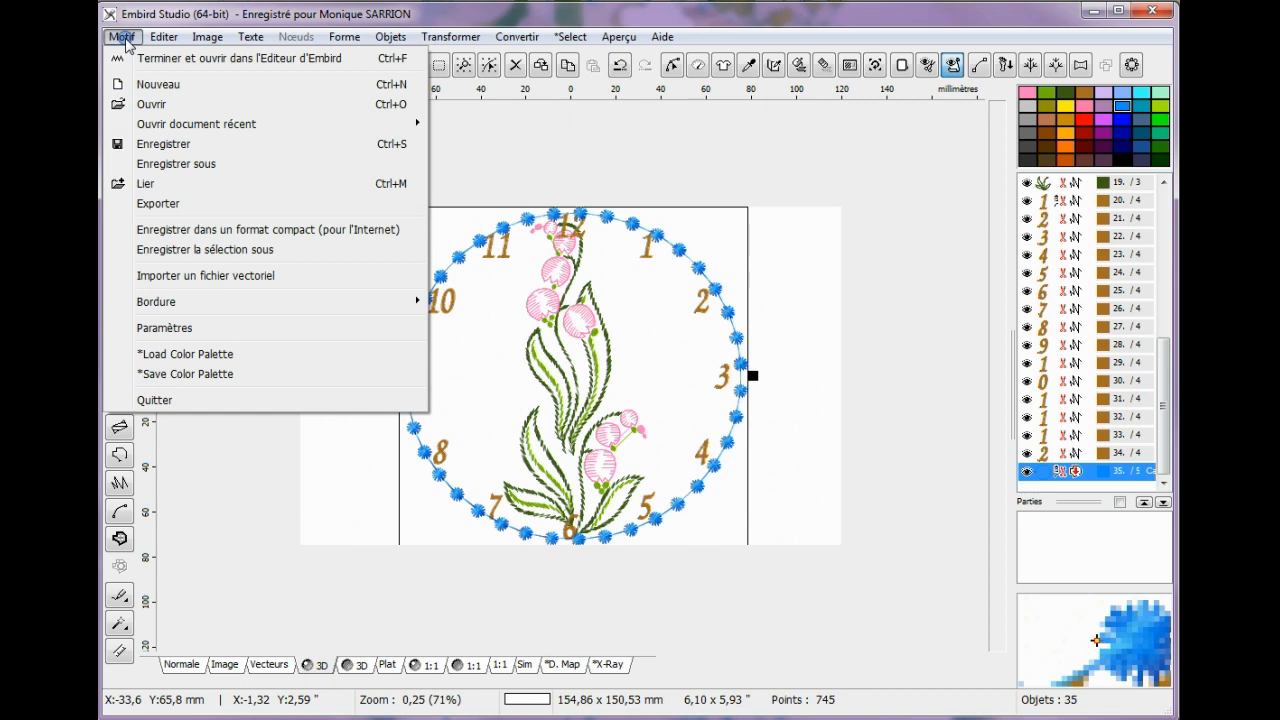
click(190, 165)
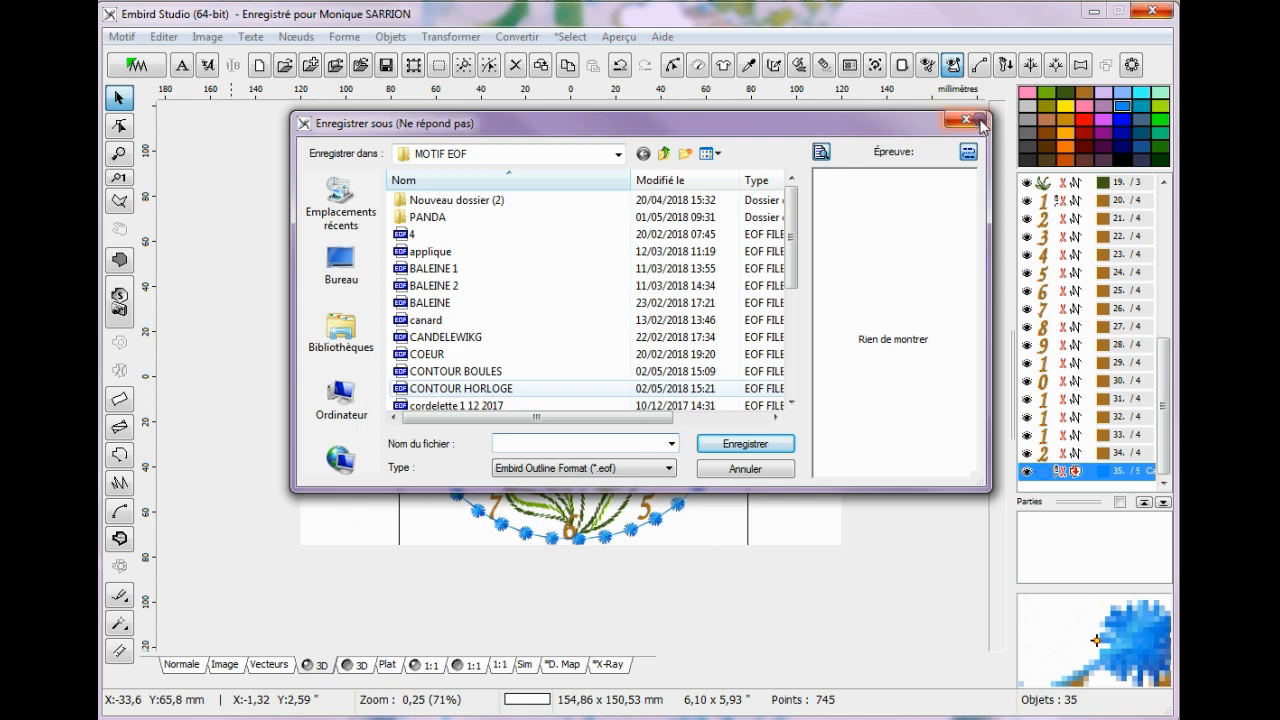
click(966, 120)
click(965, 121)
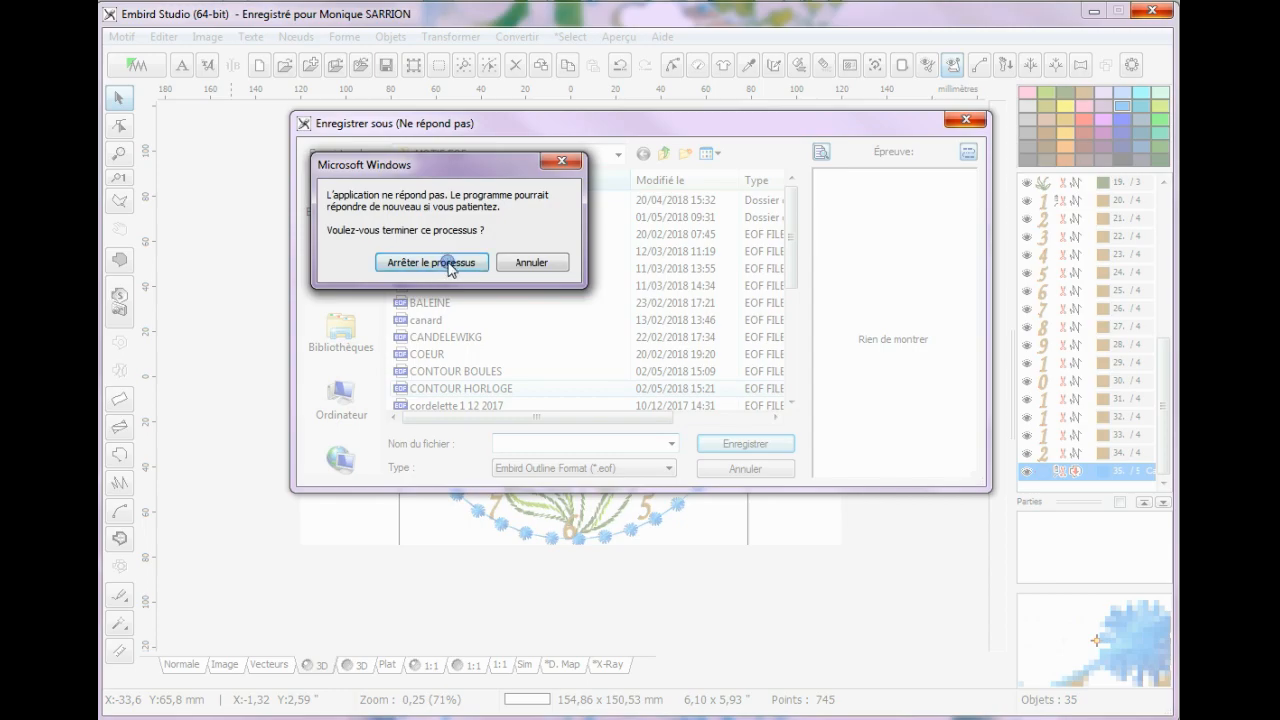
click(445, 261)
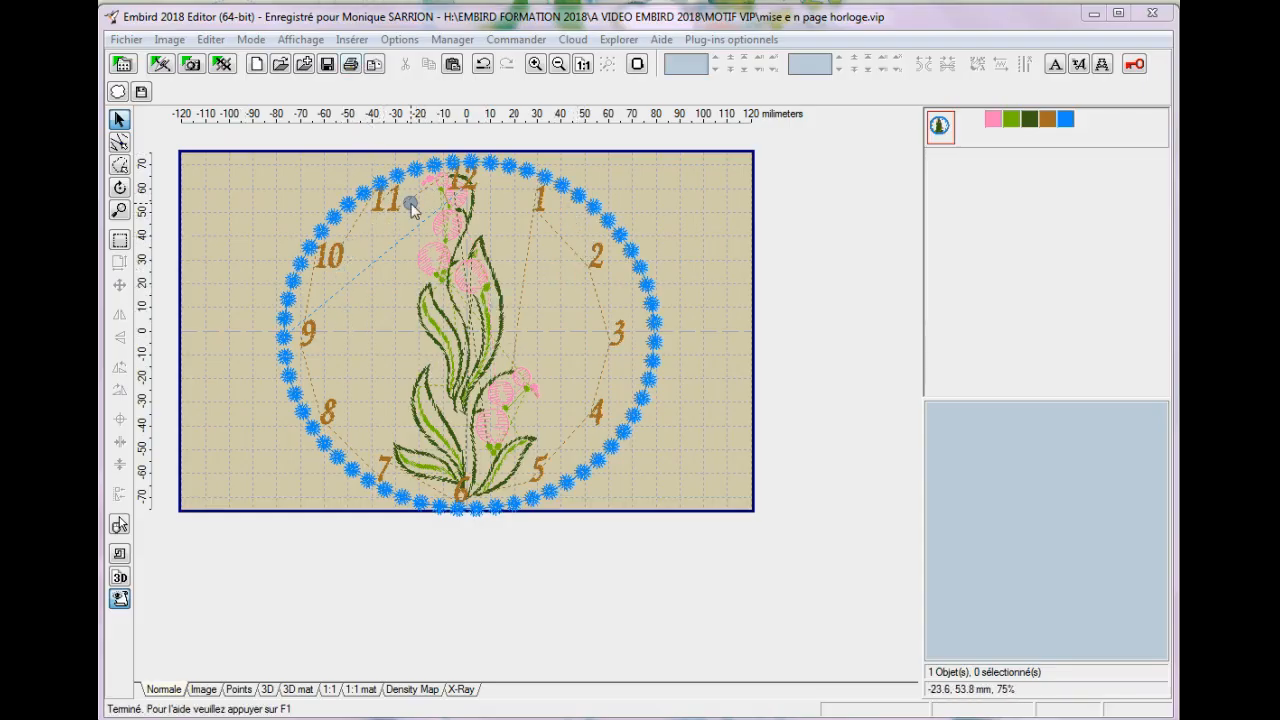
In Embird Editor, change the thread colour of the candlewick circle (colour 5) to the custom brown.
right_click(1066, 121)
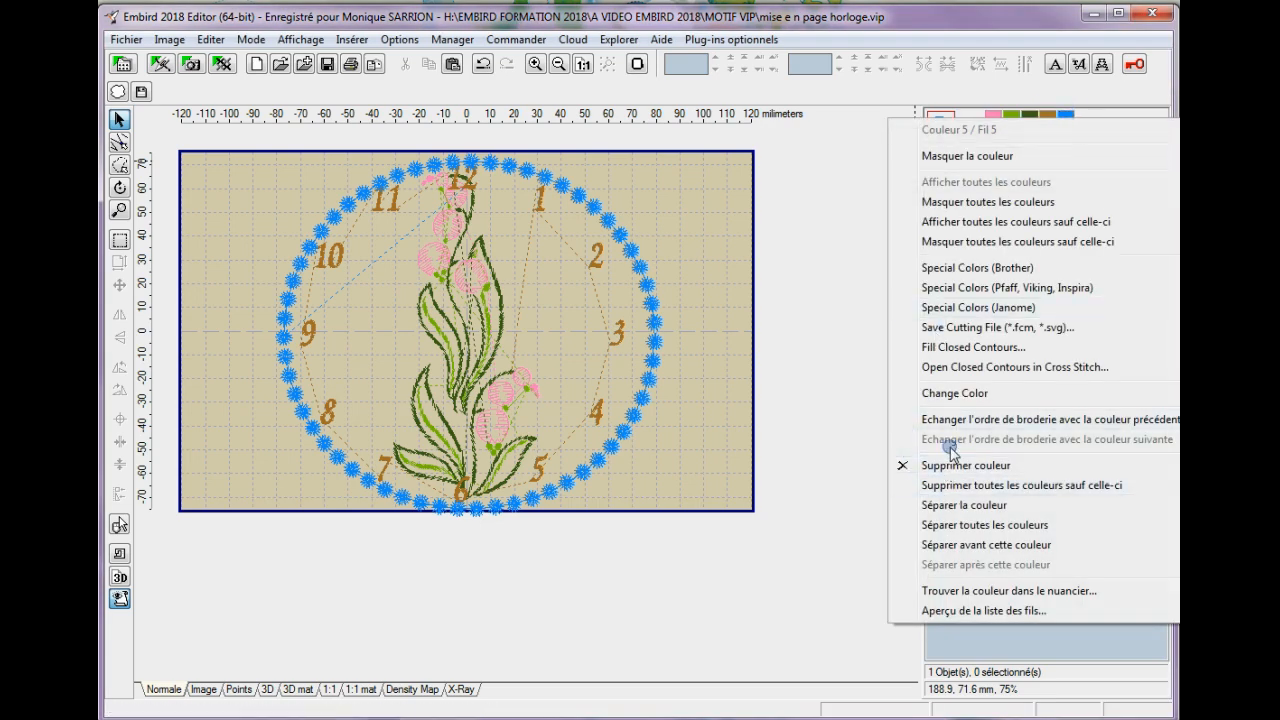
mouse_move(950, 400)
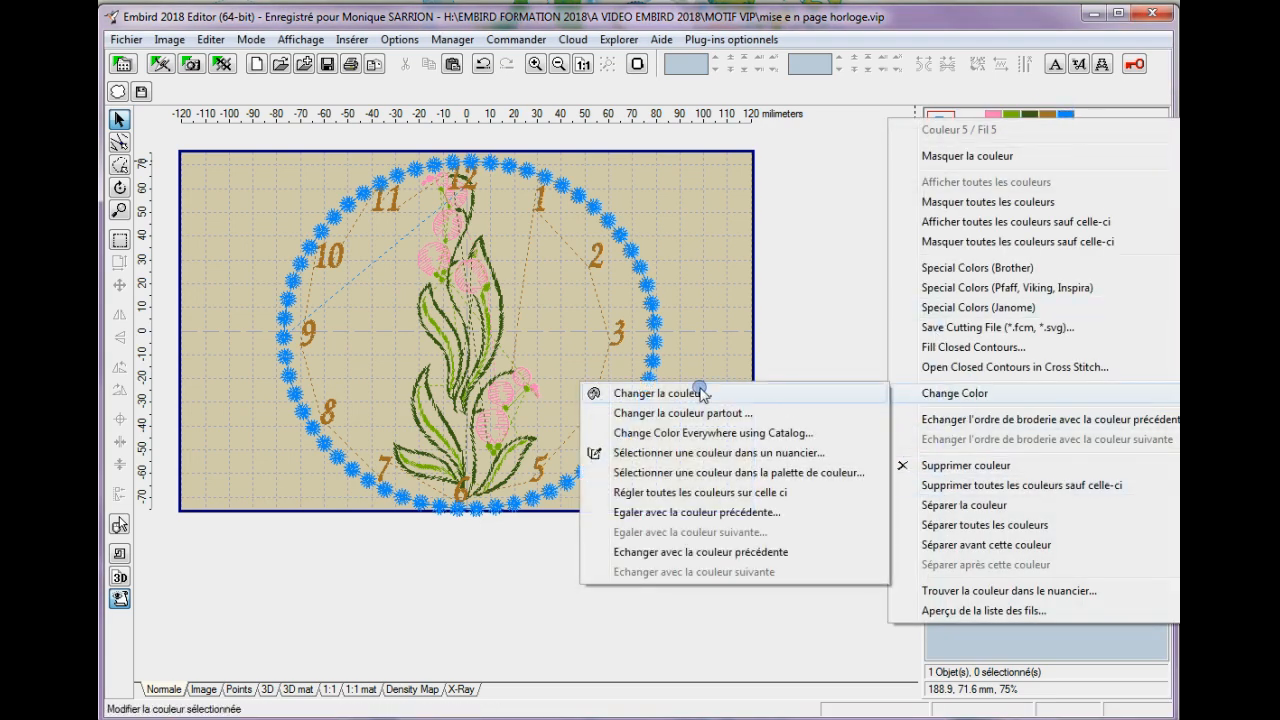
click(698, 400)
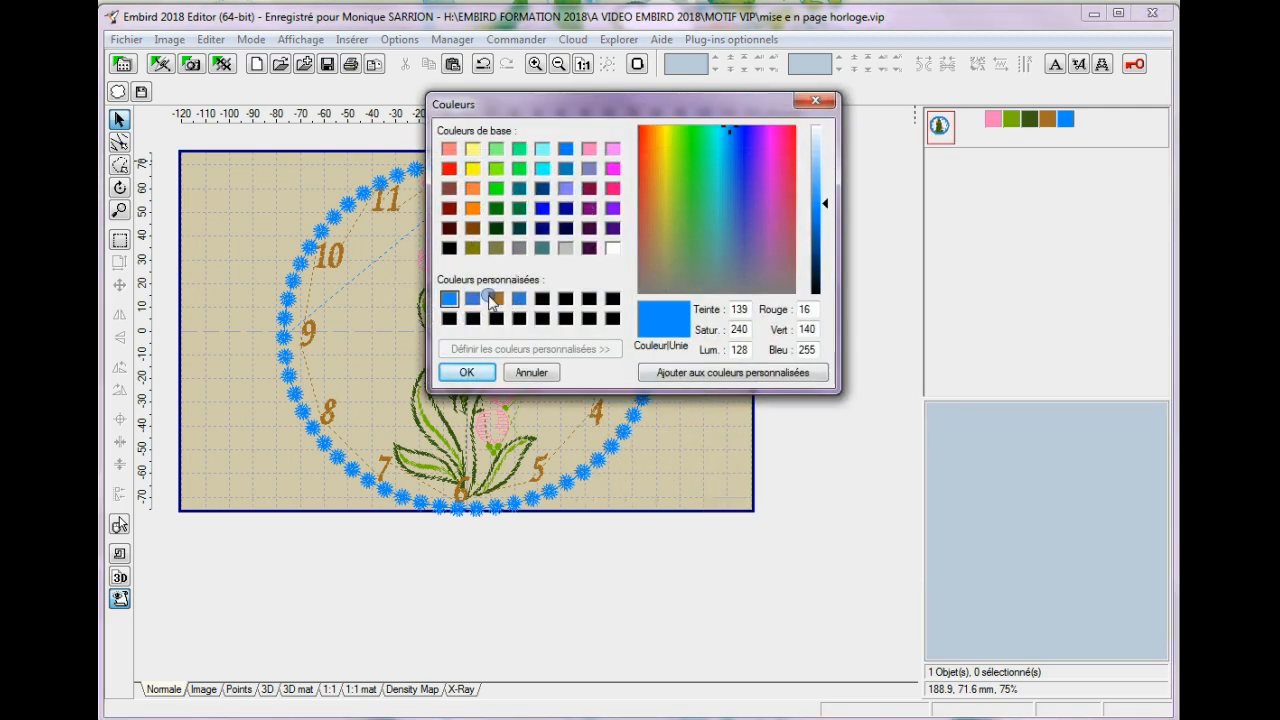
click(496, 298)
click(468, 372)
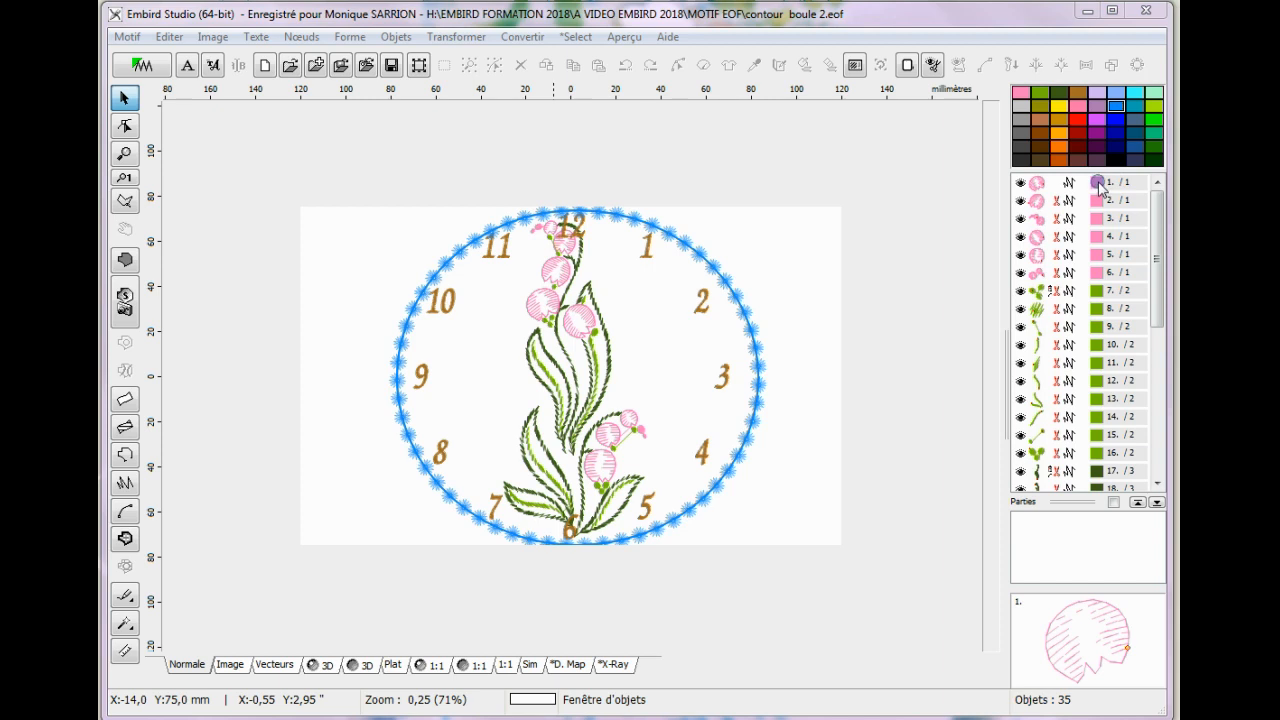
In Embird Studio, delete objects 1 to 17 of contour boule 2.eof, covering the pink flowers and light green parts.
drag(1099, 187, 1110, 470)
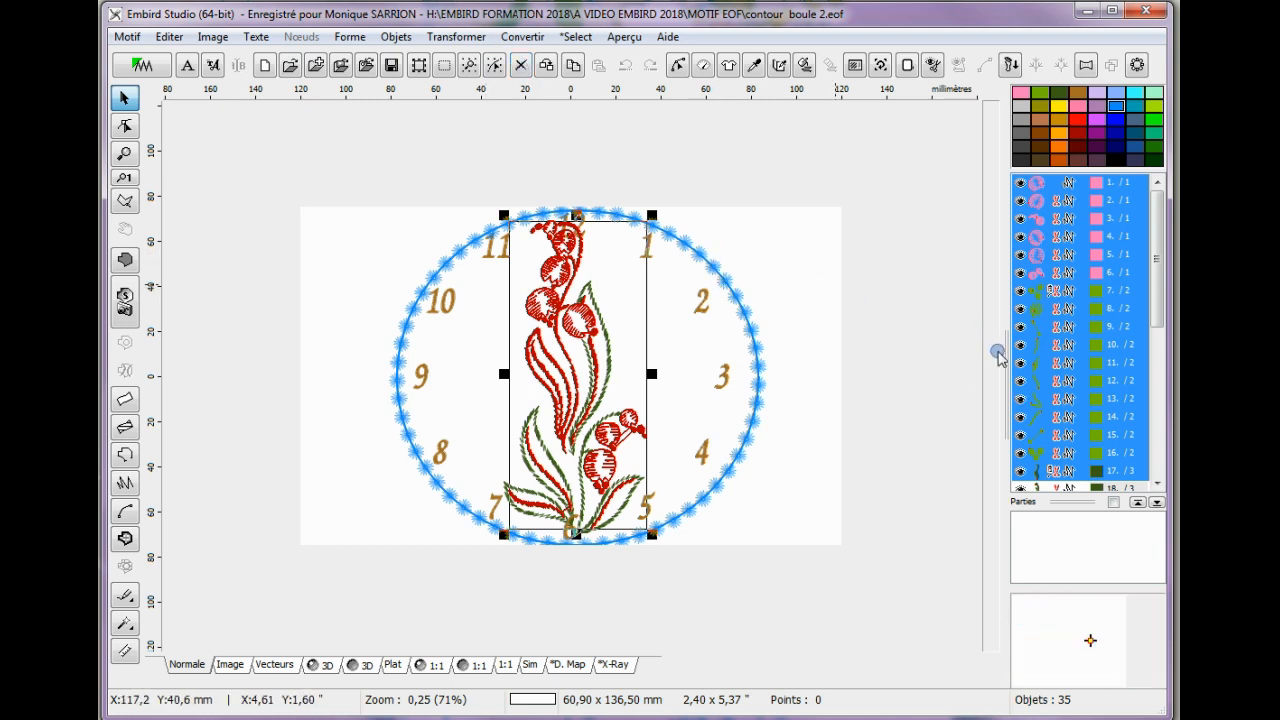
drag(1155, 240, 1162, 368)
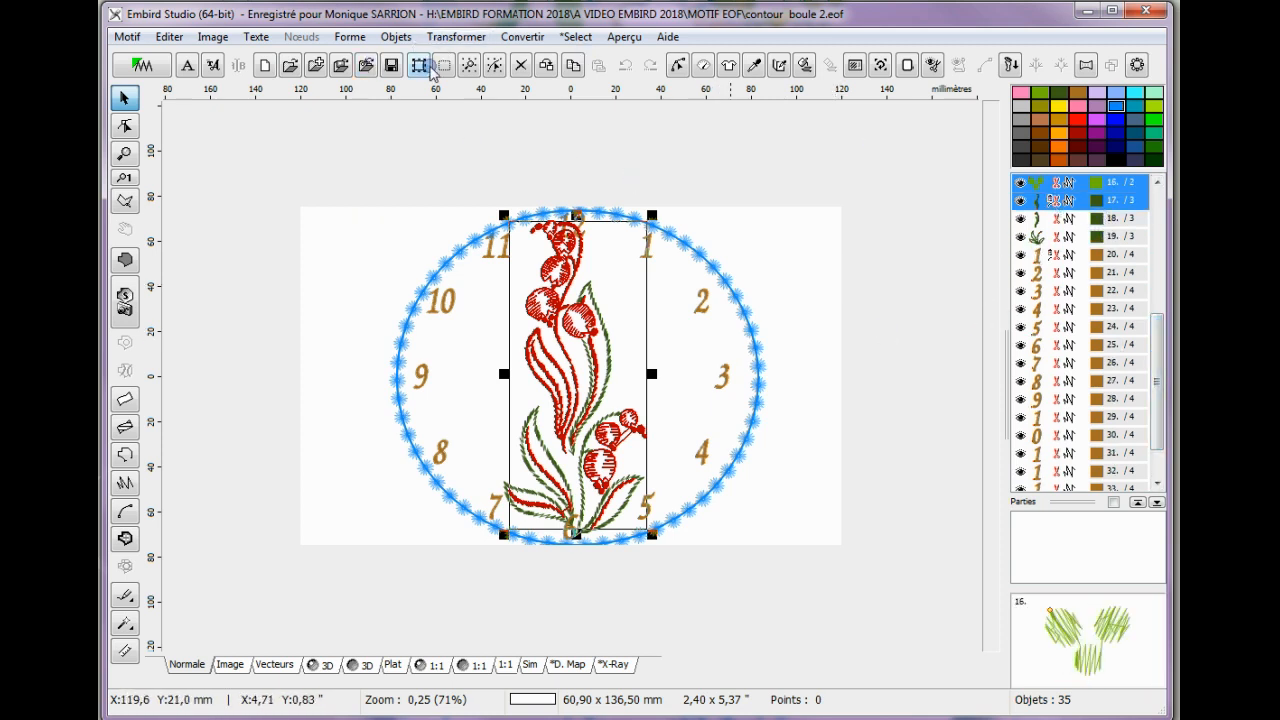
click(520, 64)
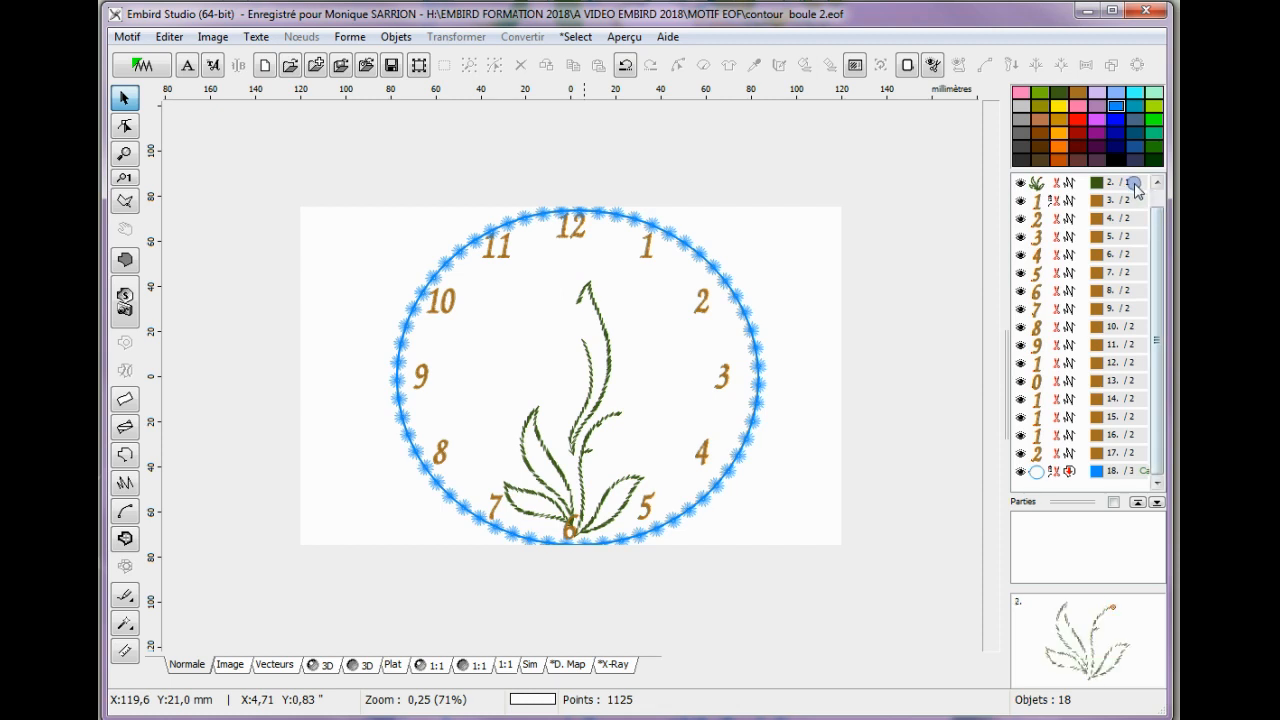
Delete the remaining dark green leaves and all clock numbers, keeping only the blue candlewick circle.
drag(1135, 190, 1134, 452)
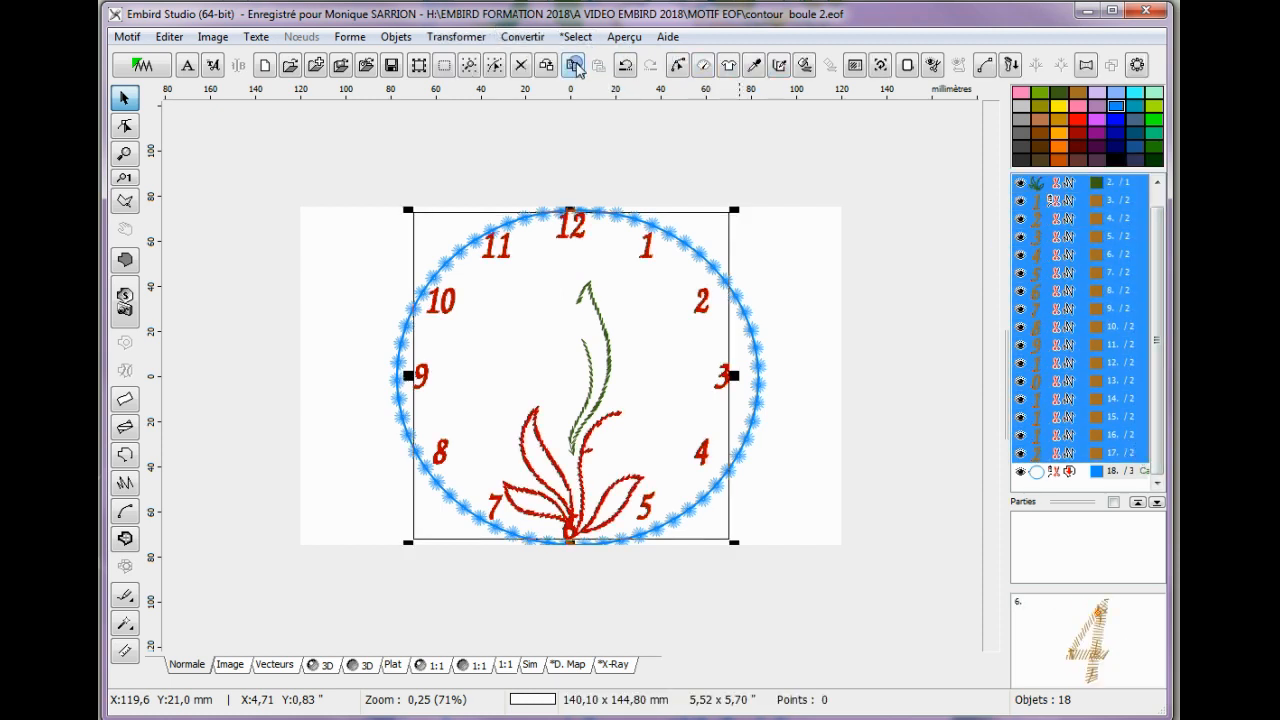
click(521, 65)
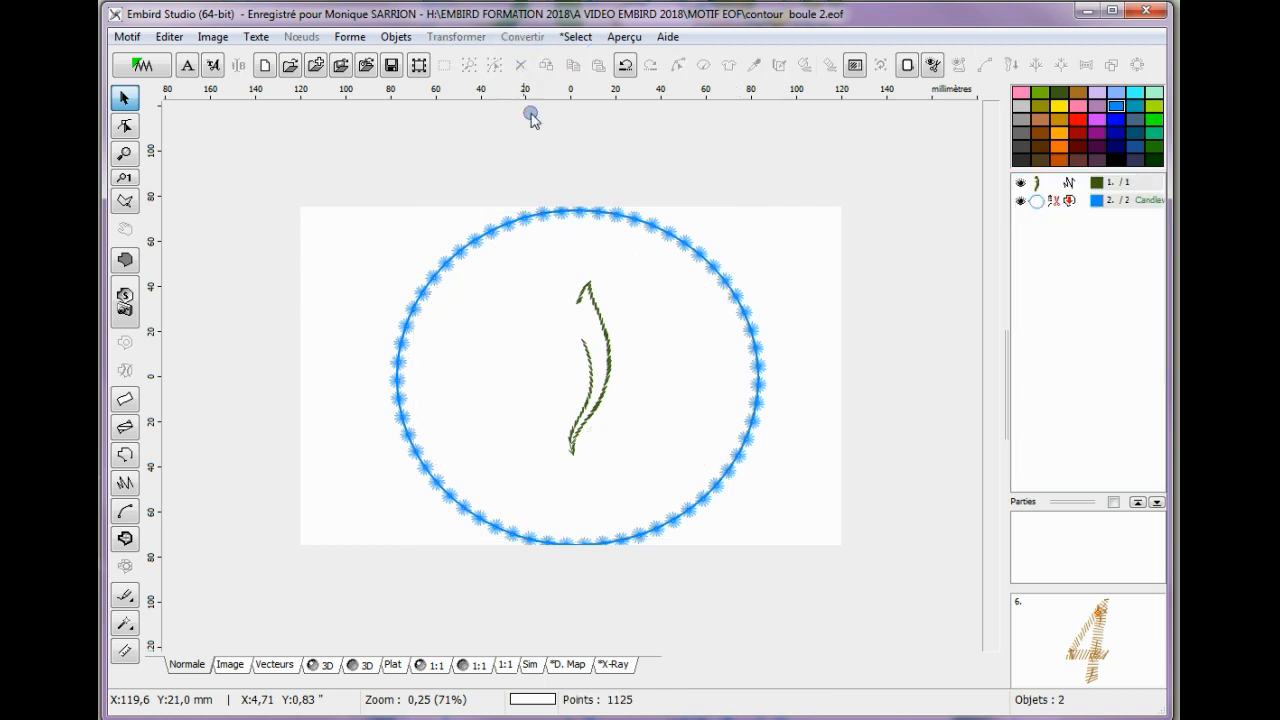
click(1032, 183)
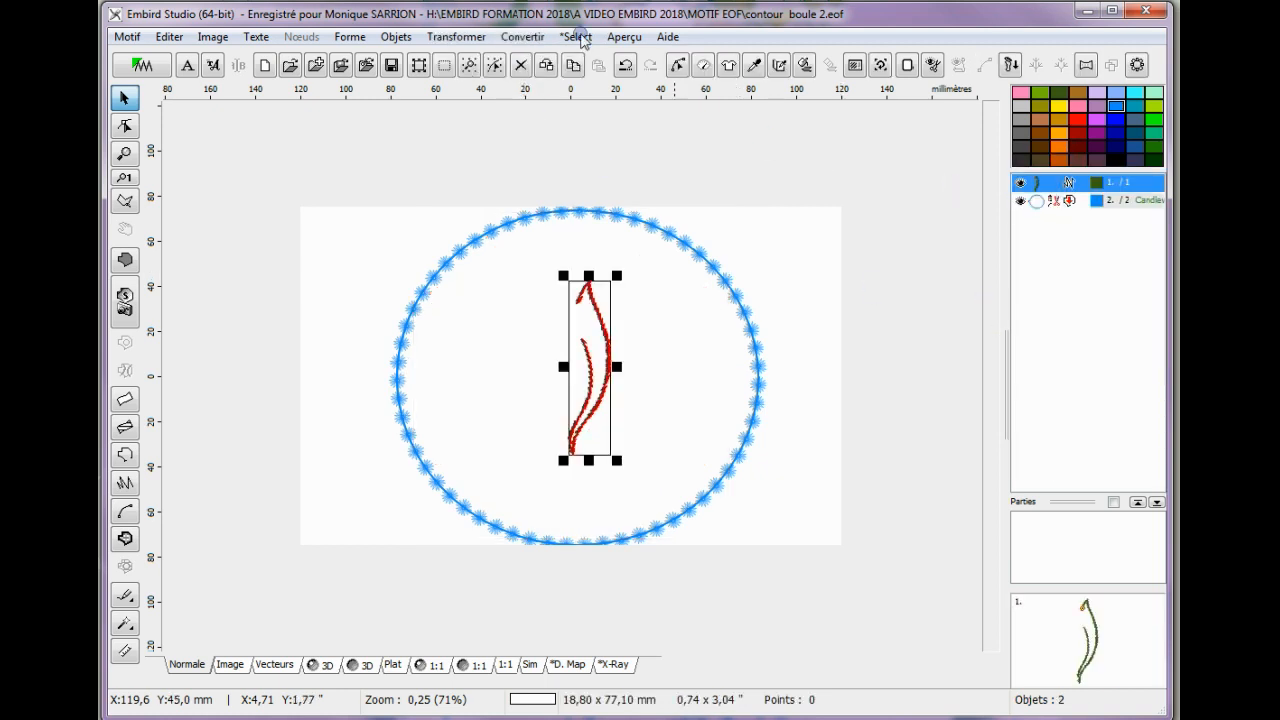
click(521, 65)
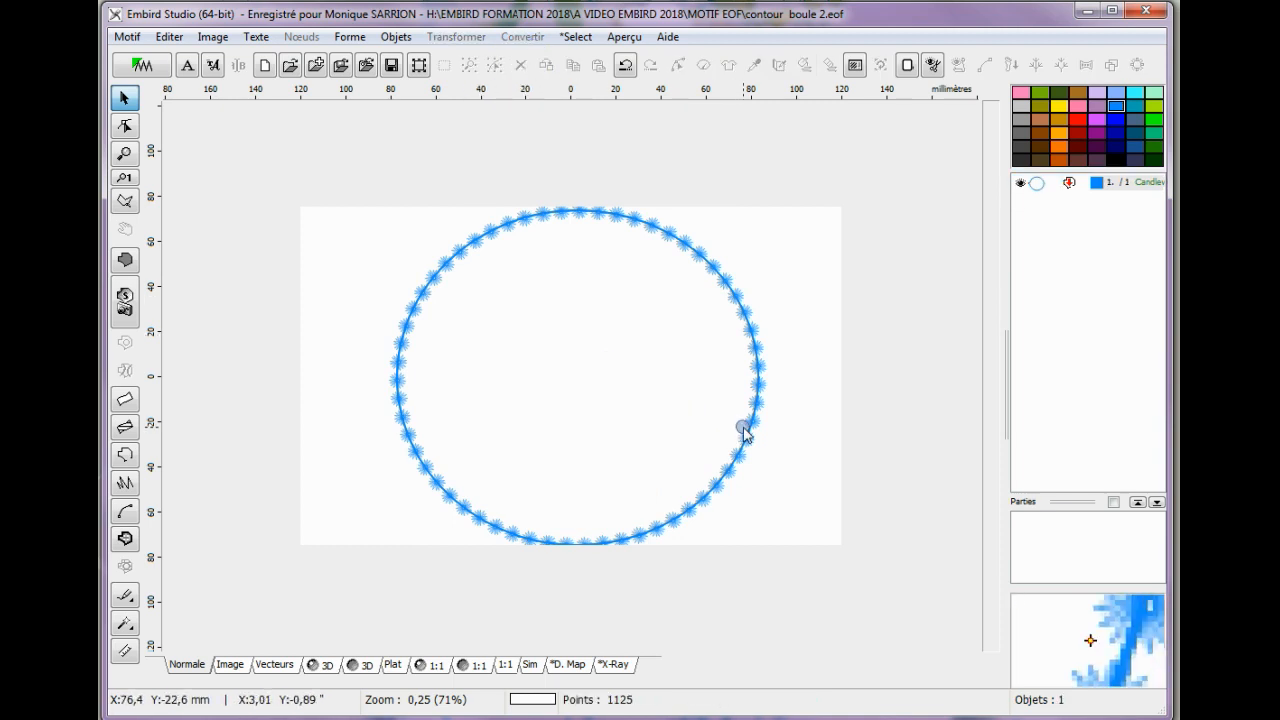
scroll(532, 385, down, 1)
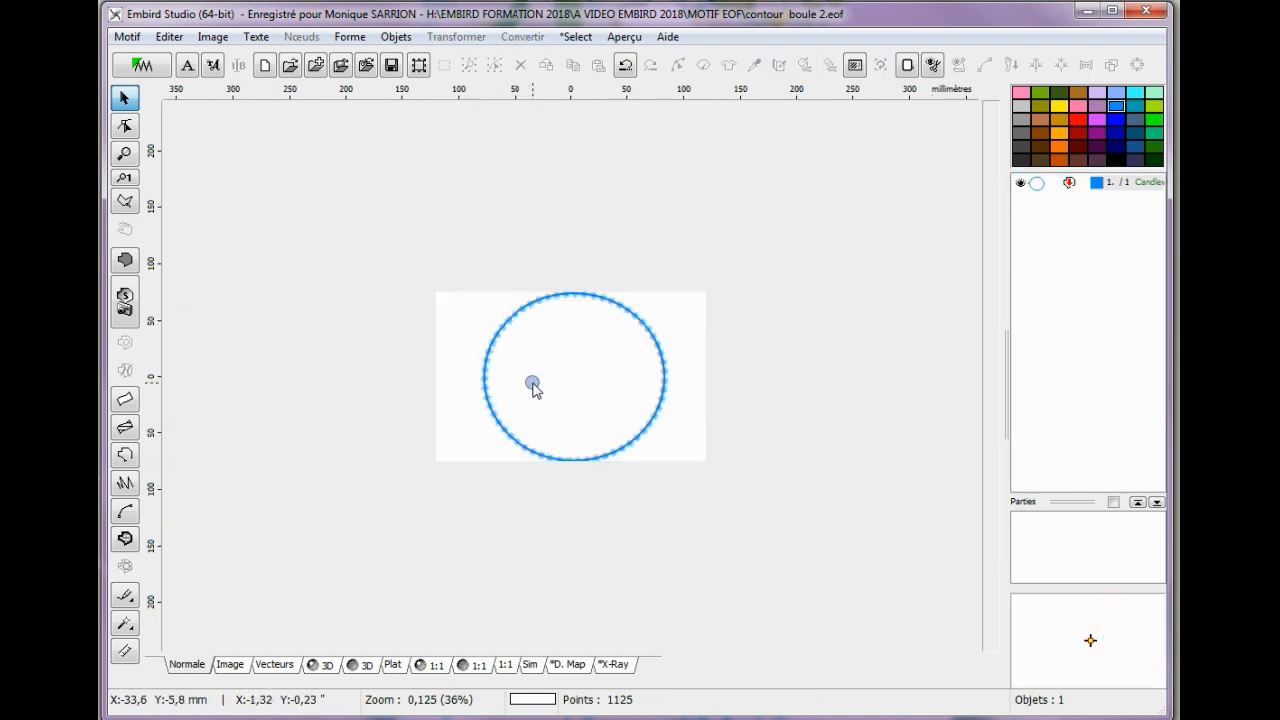
Create a filled object from the outline of the candlewick circle.
scroll(532, 385, up, 1)
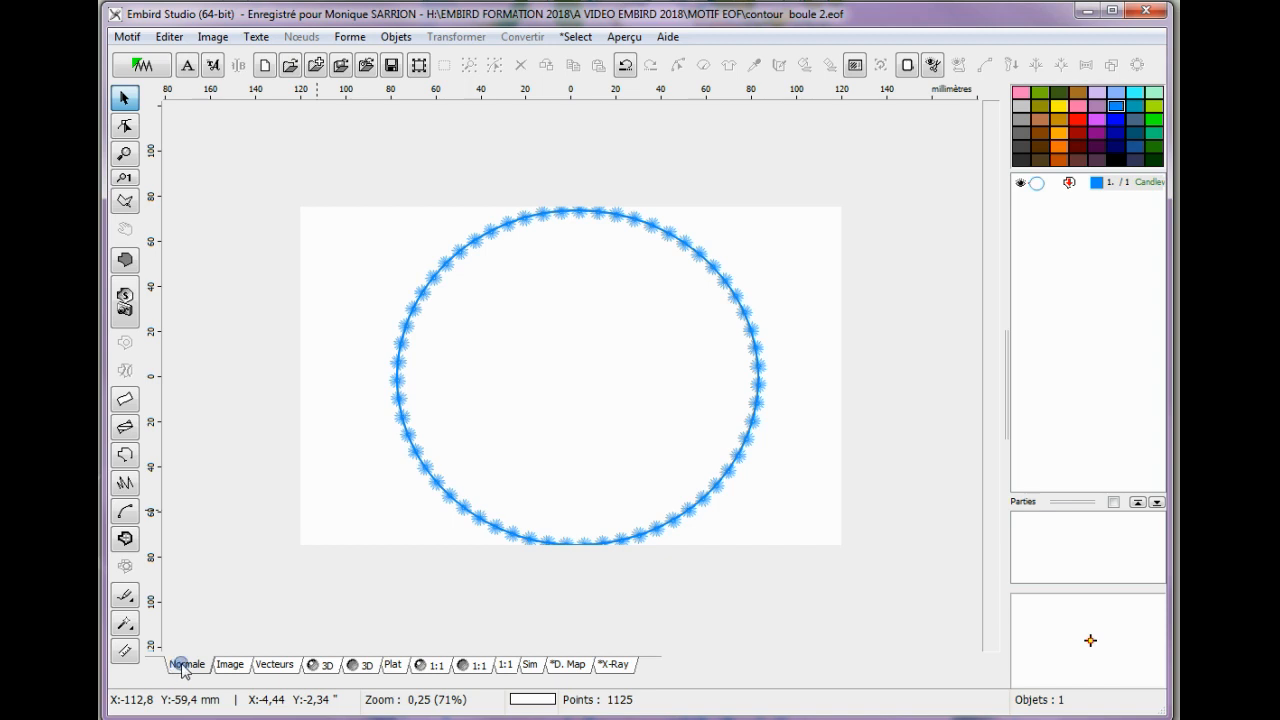
click(234, 666)
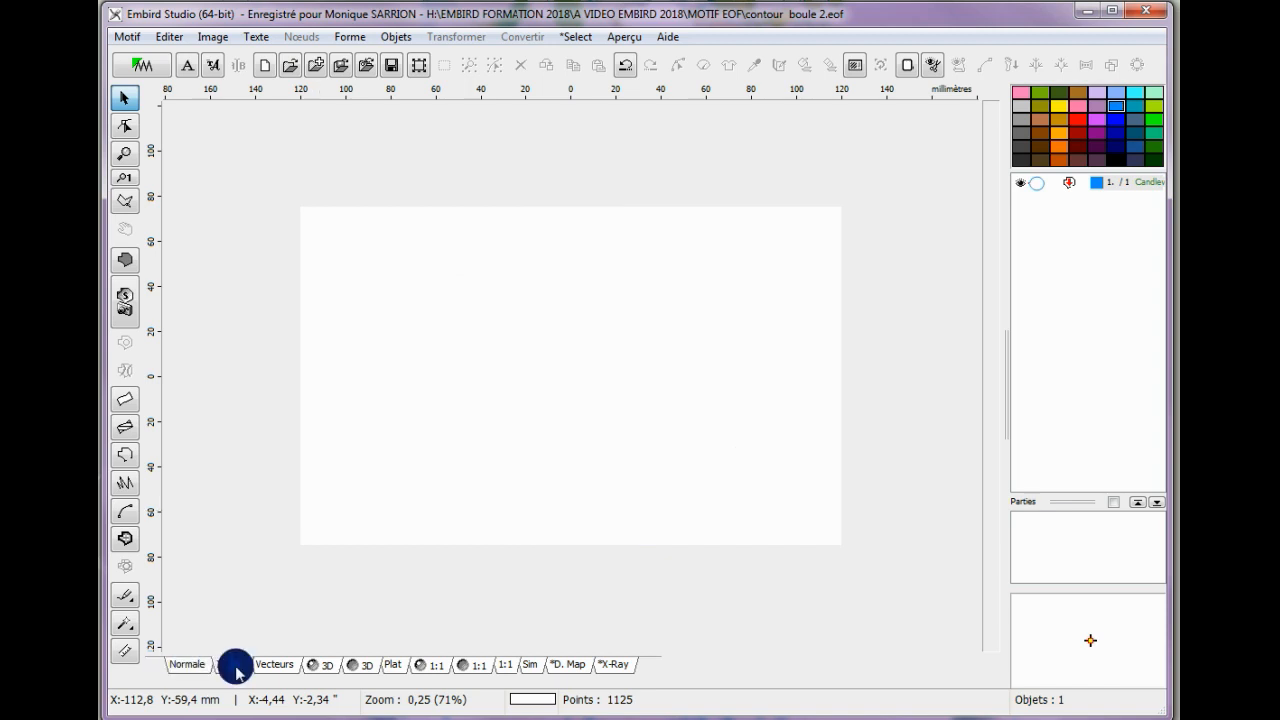
click(182, 670)
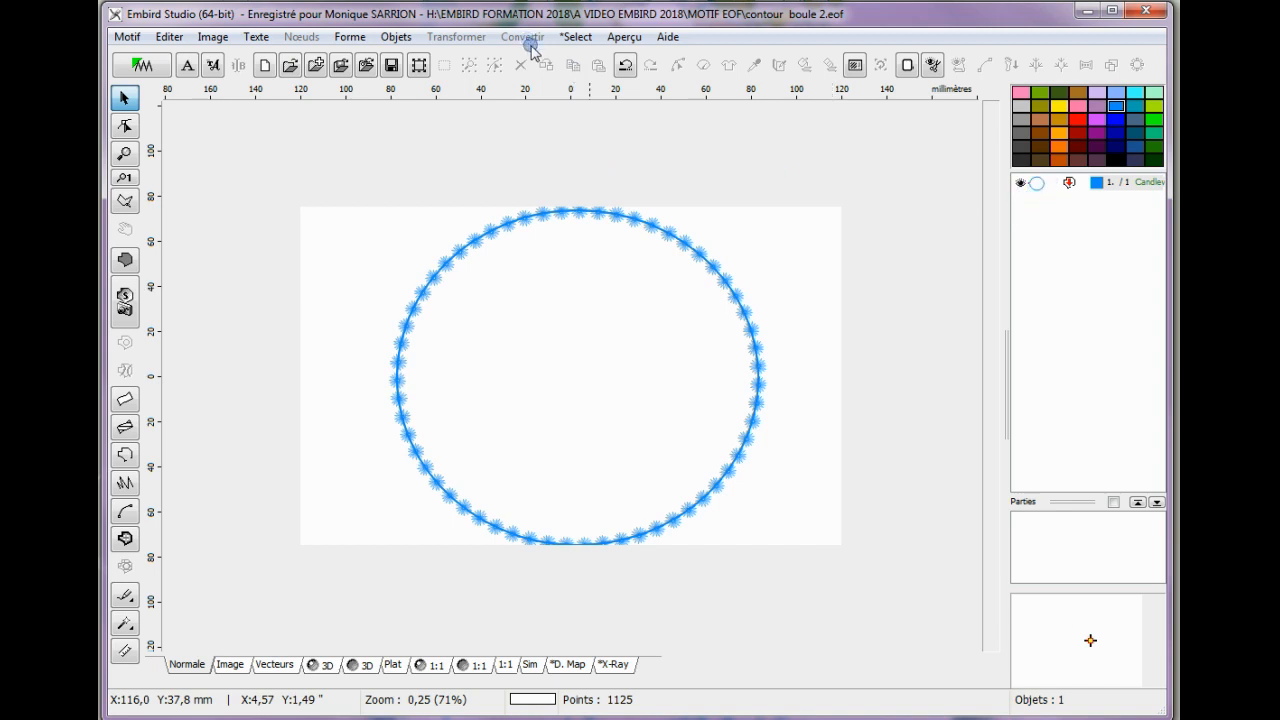
click(1040, 183)
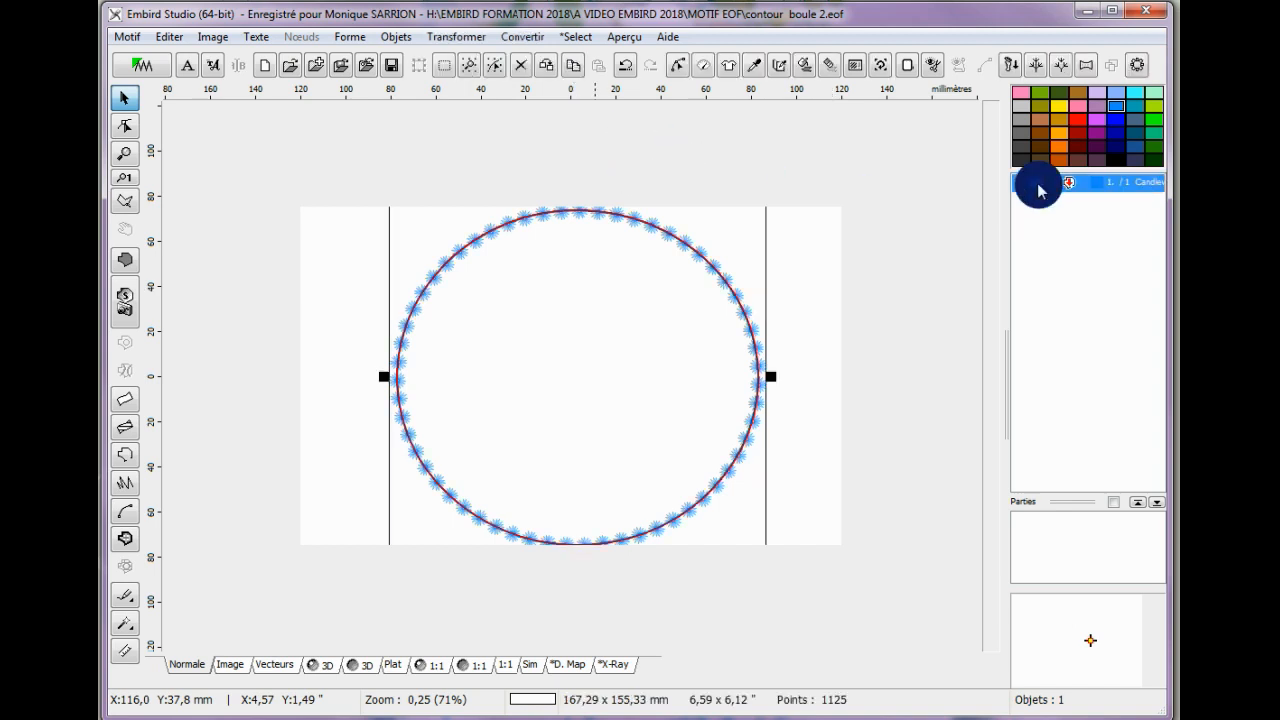
click(518, 38)
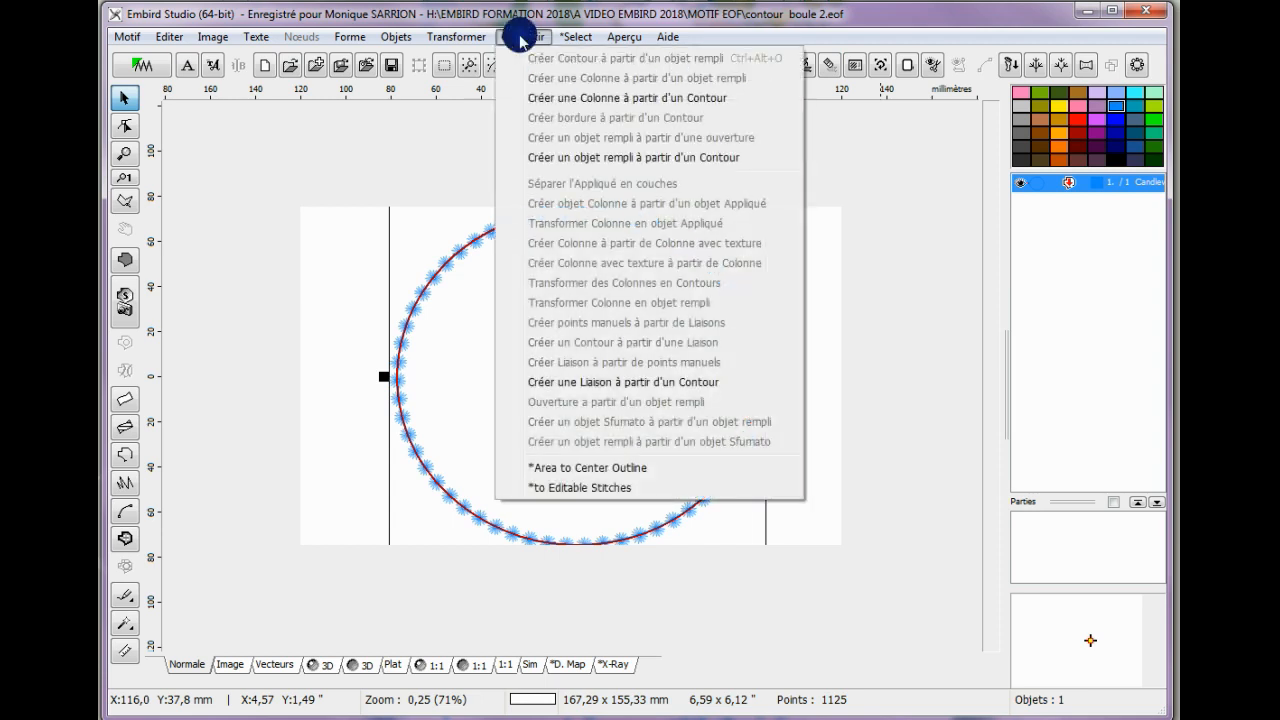
click(636, 158)
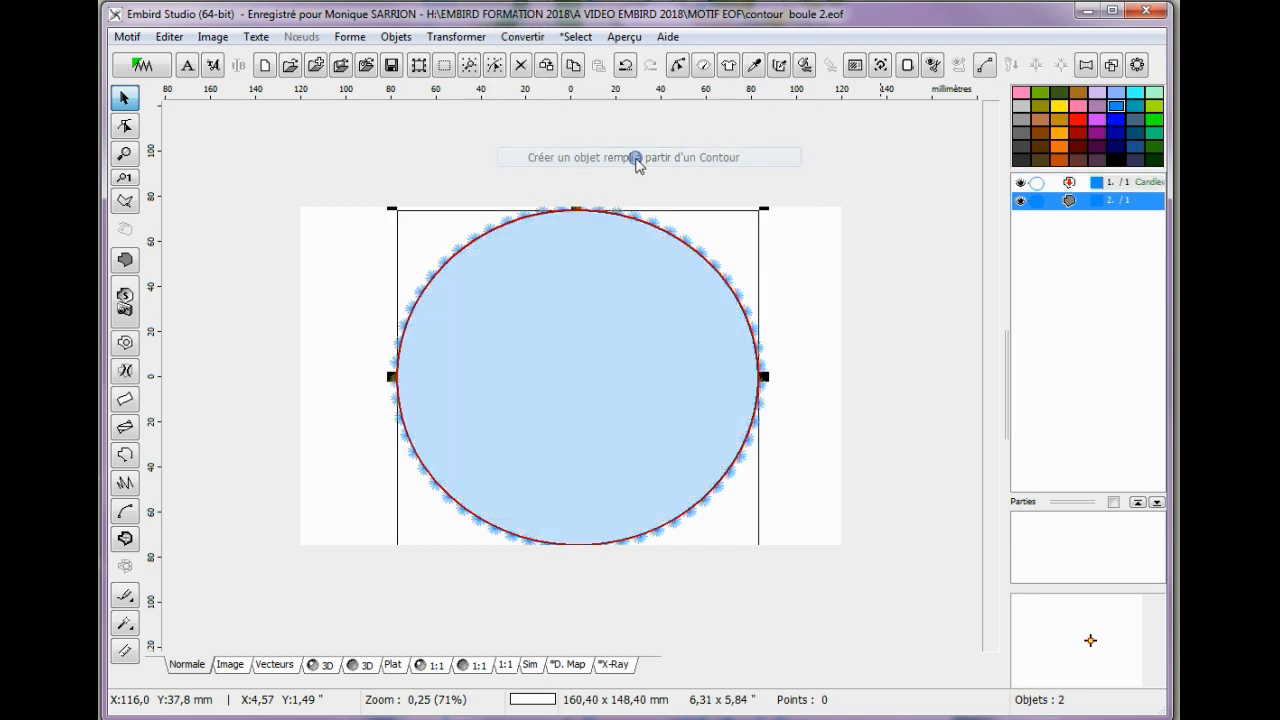
Set the new circular object's fill to the Meanders 2/2*2 motif, generate its stitches and preview the design in 3D.
right_click(1045, 212)
click(1035, 255)
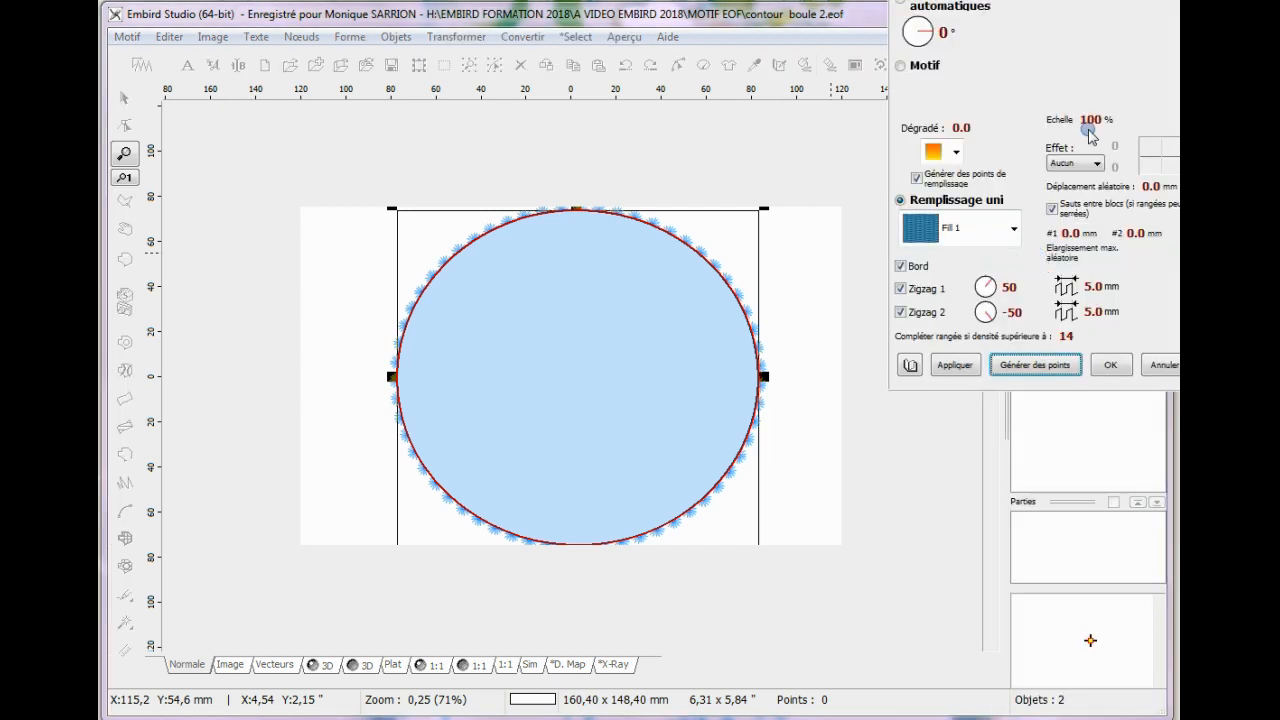
drag(1133, 0, 972, 20)
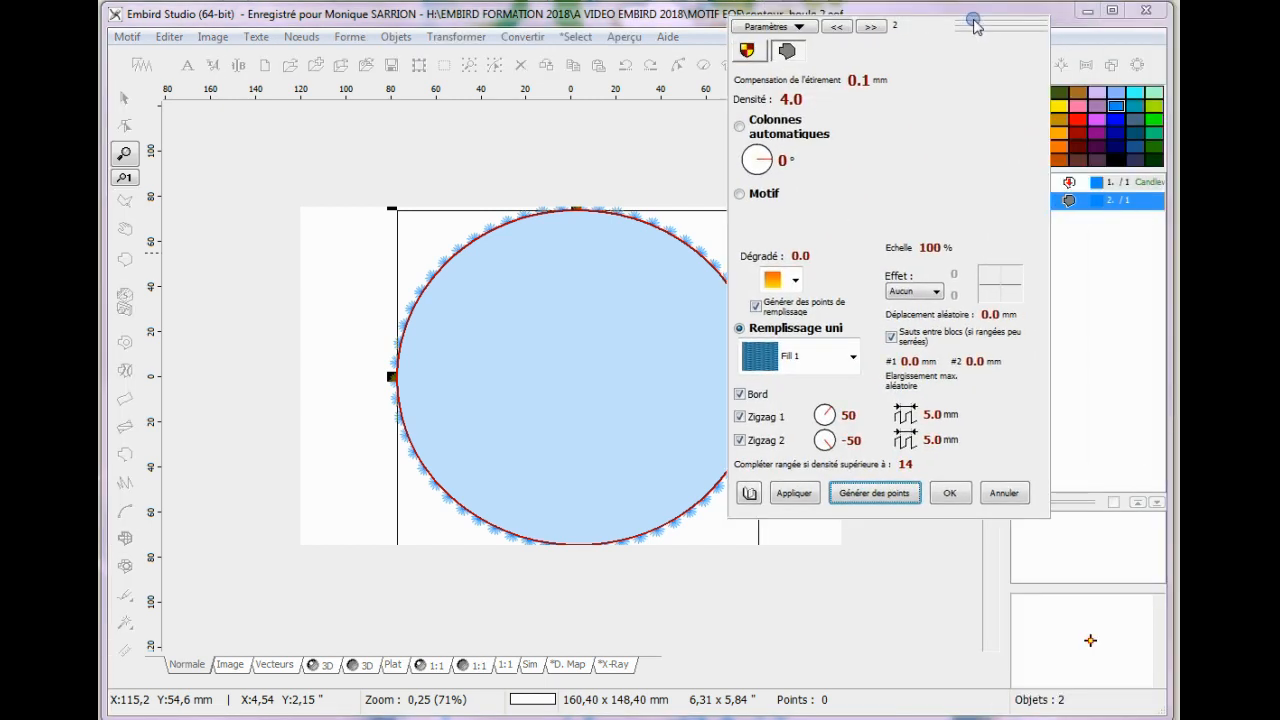
click(740, 195)
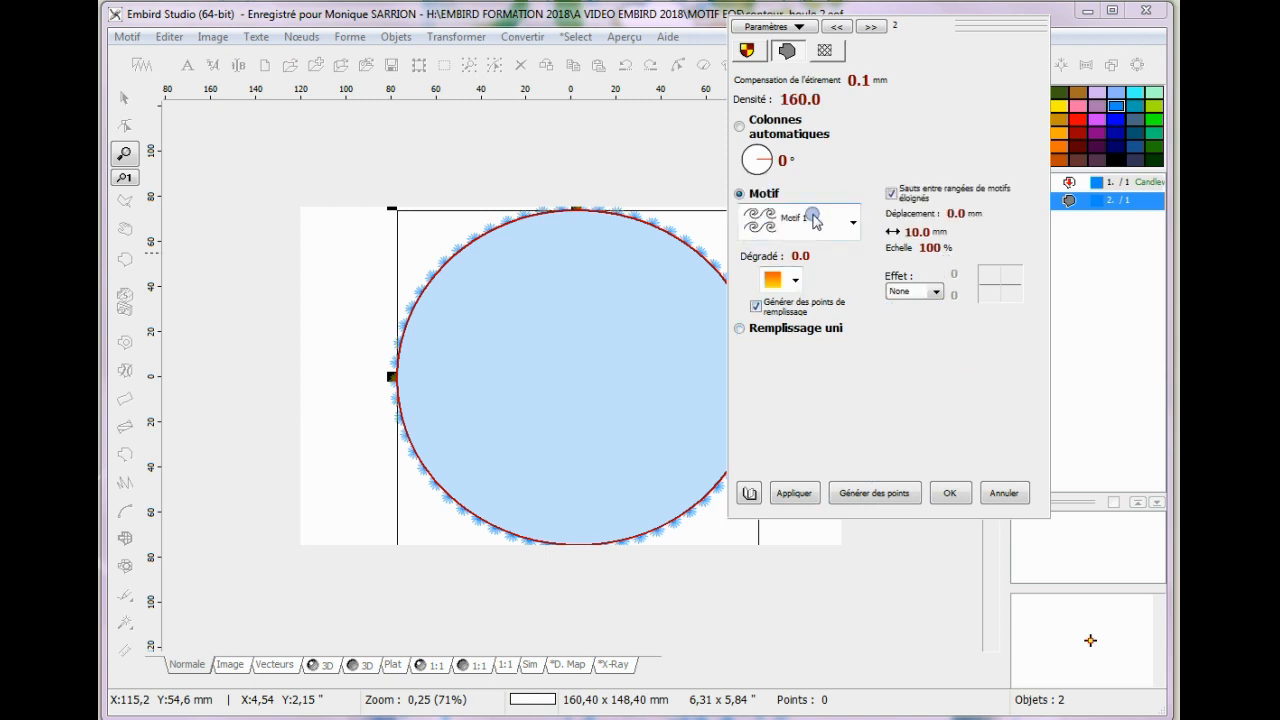
click(852, 226)
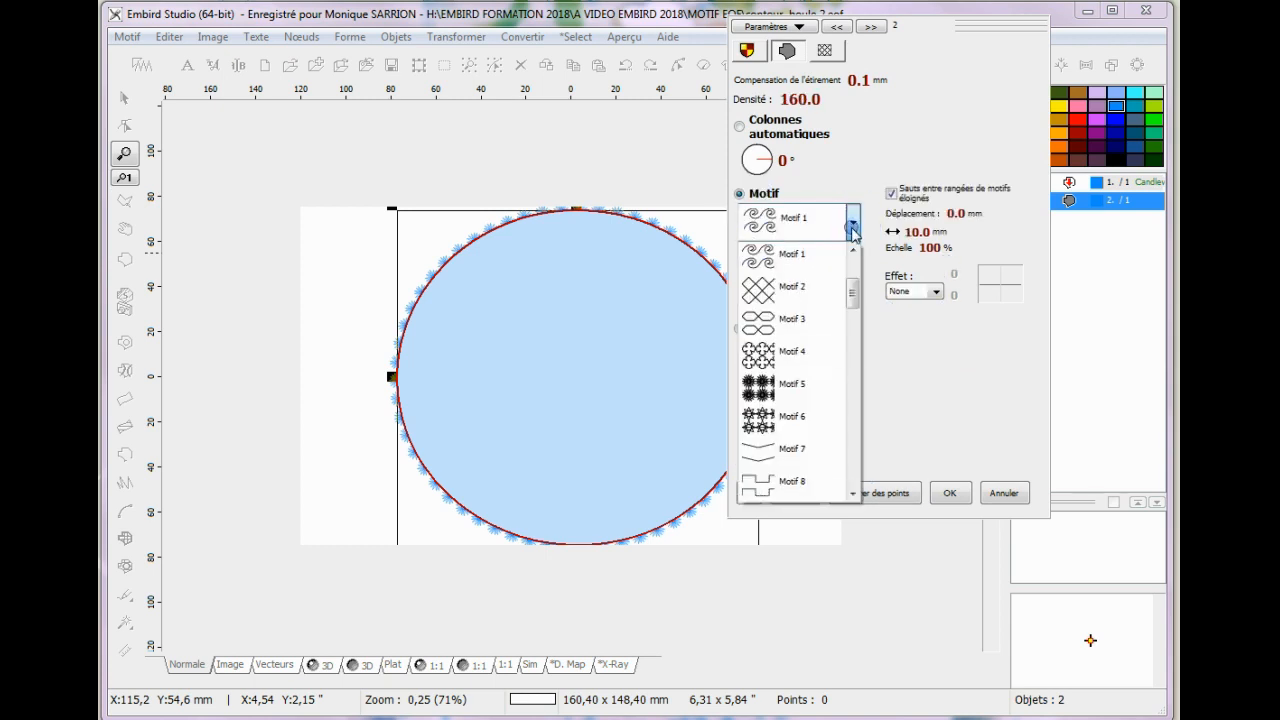
drag(855, 289, 862, 380)
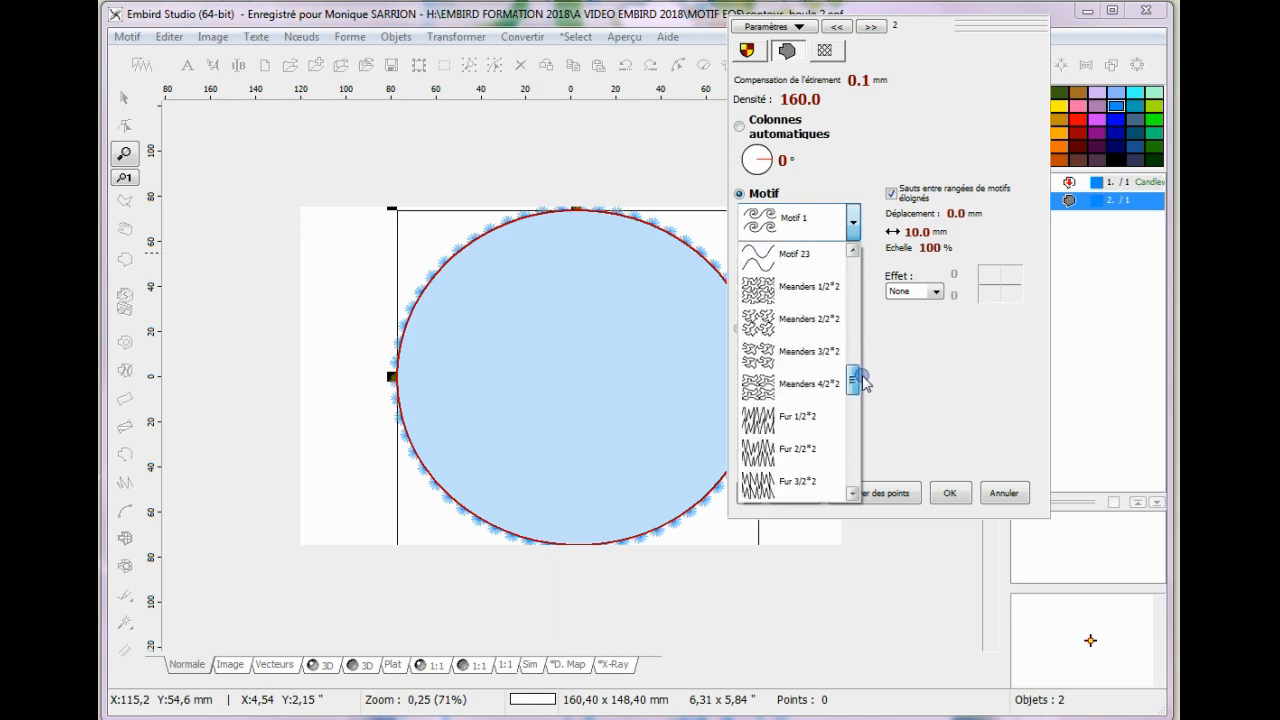
click(760, 318)
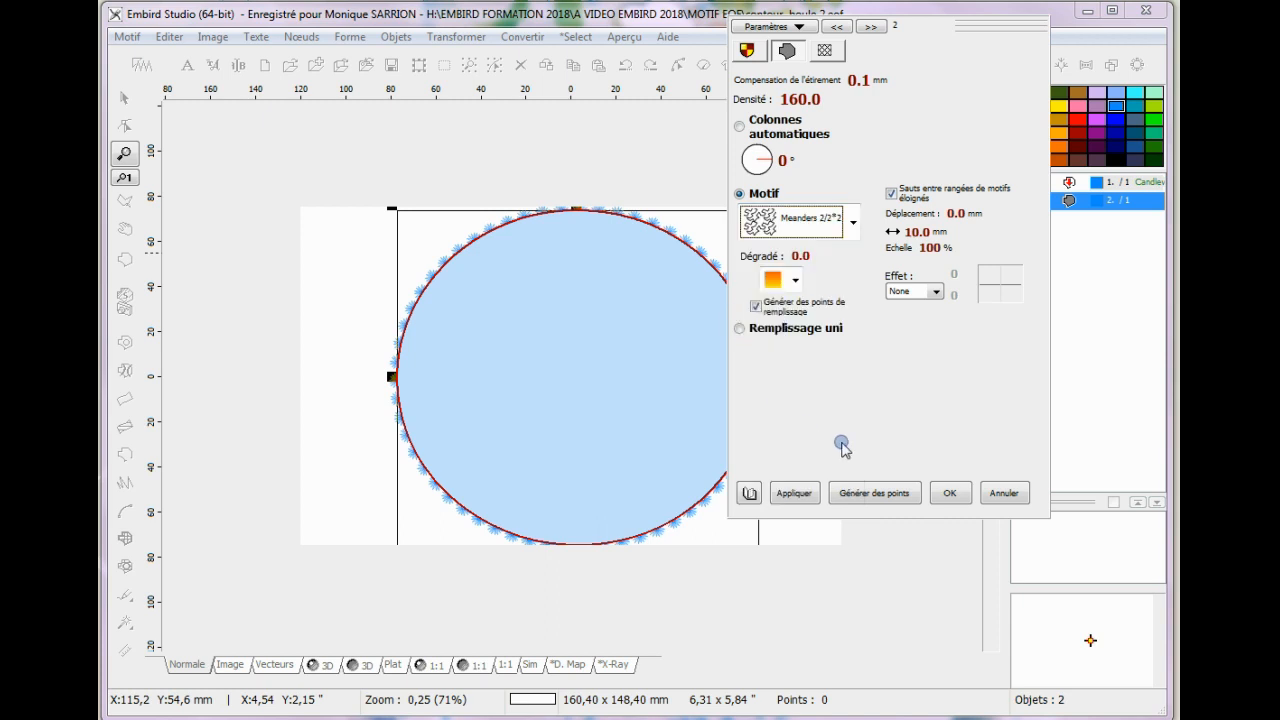
click(795, 493)
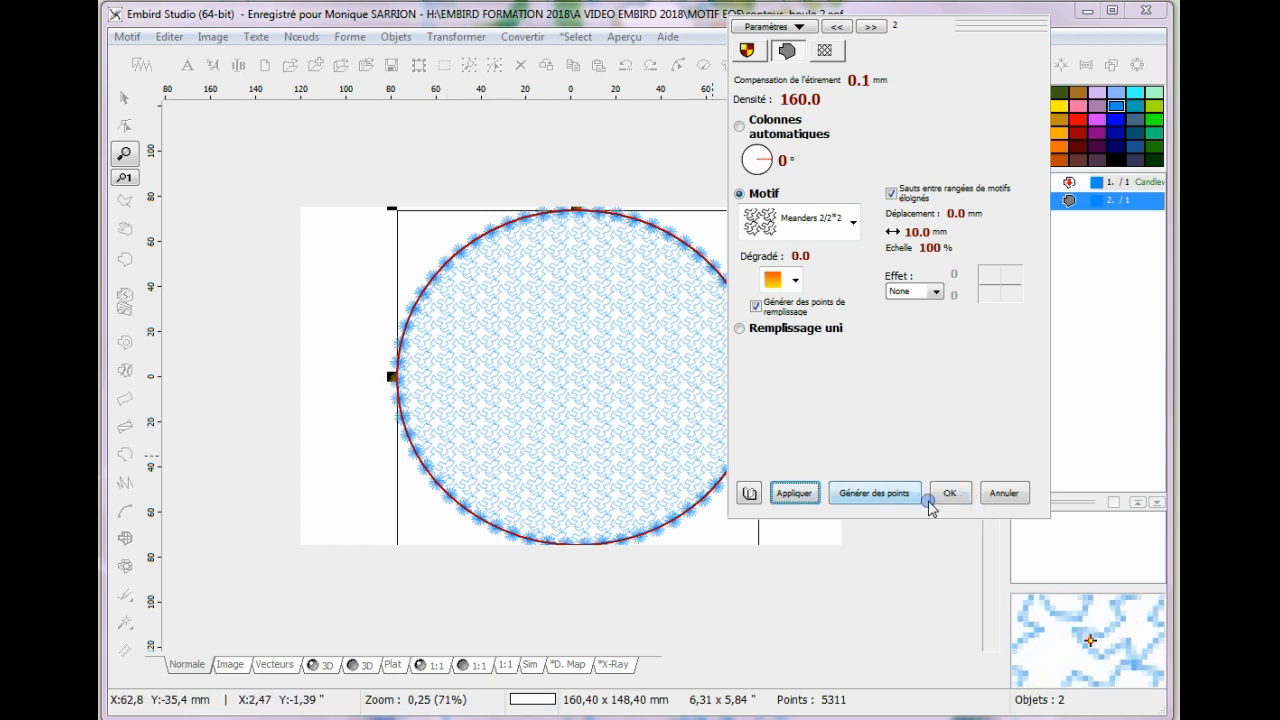
click(876, 493)
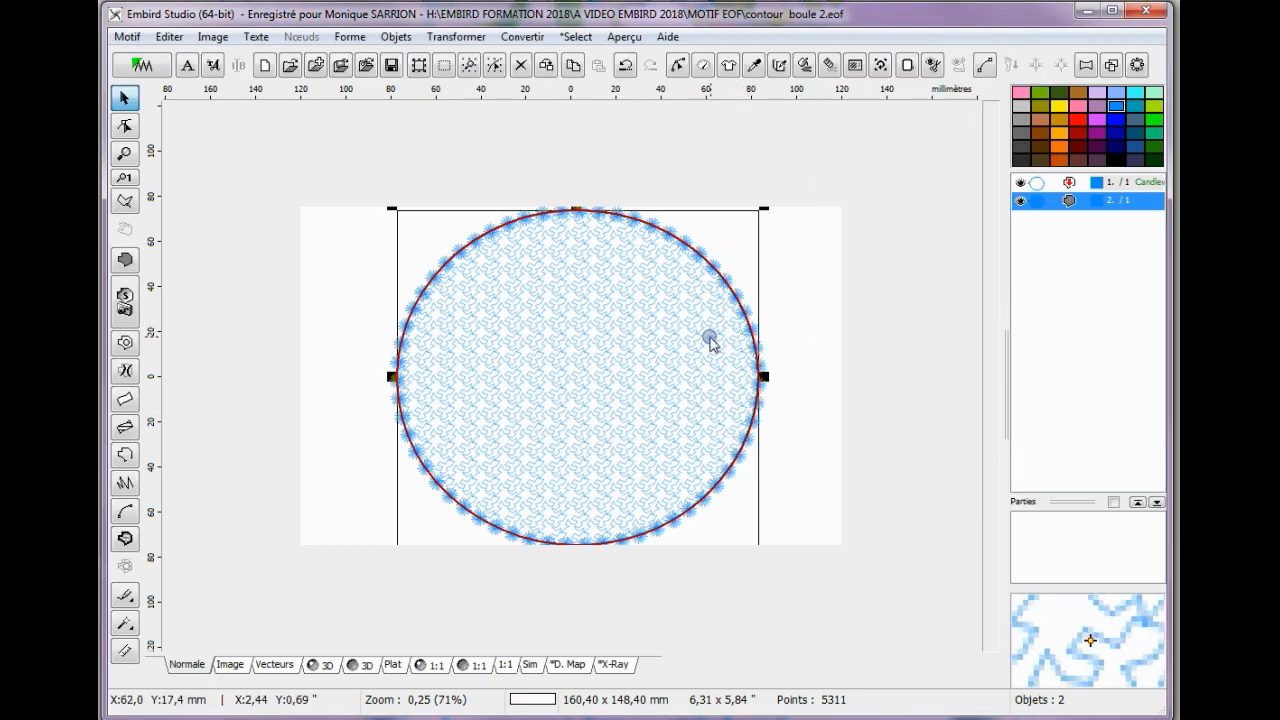
click(326, 665)
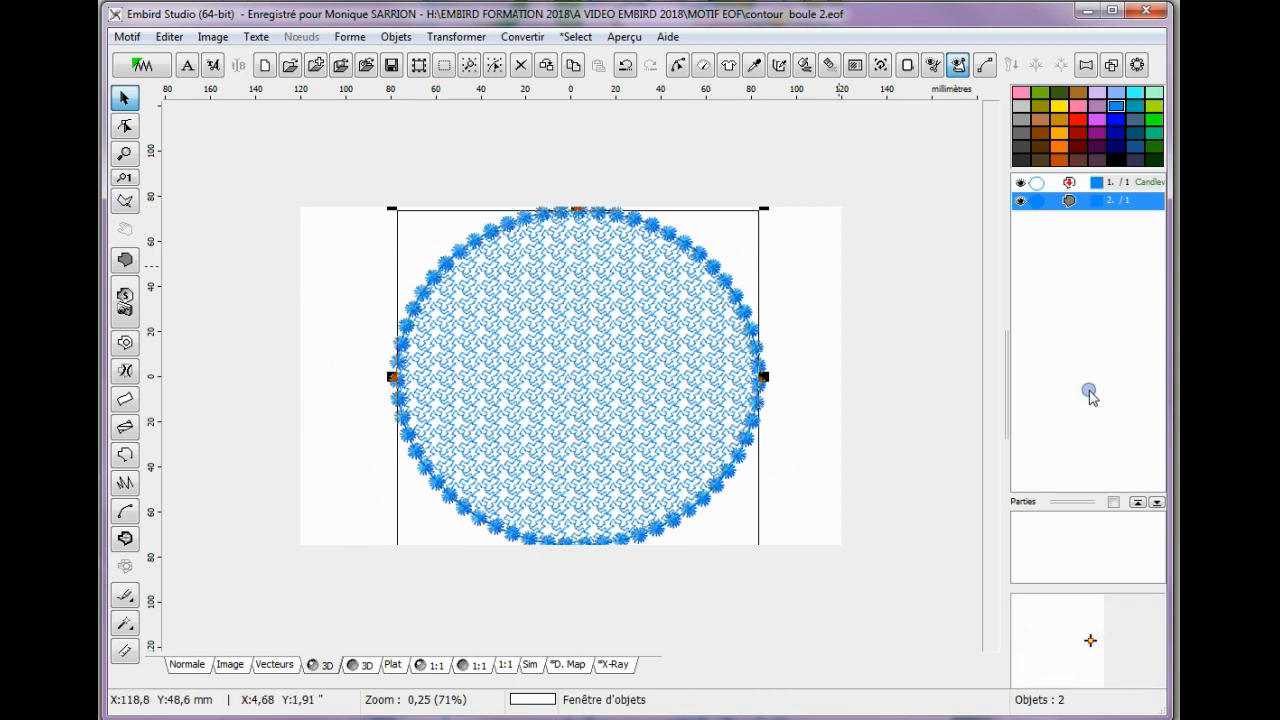
Save the design in the MOTIF EOF folder as a new Embird Outline Format file named MOTIF FOND POUR HORLOGE.
click(127, 37)
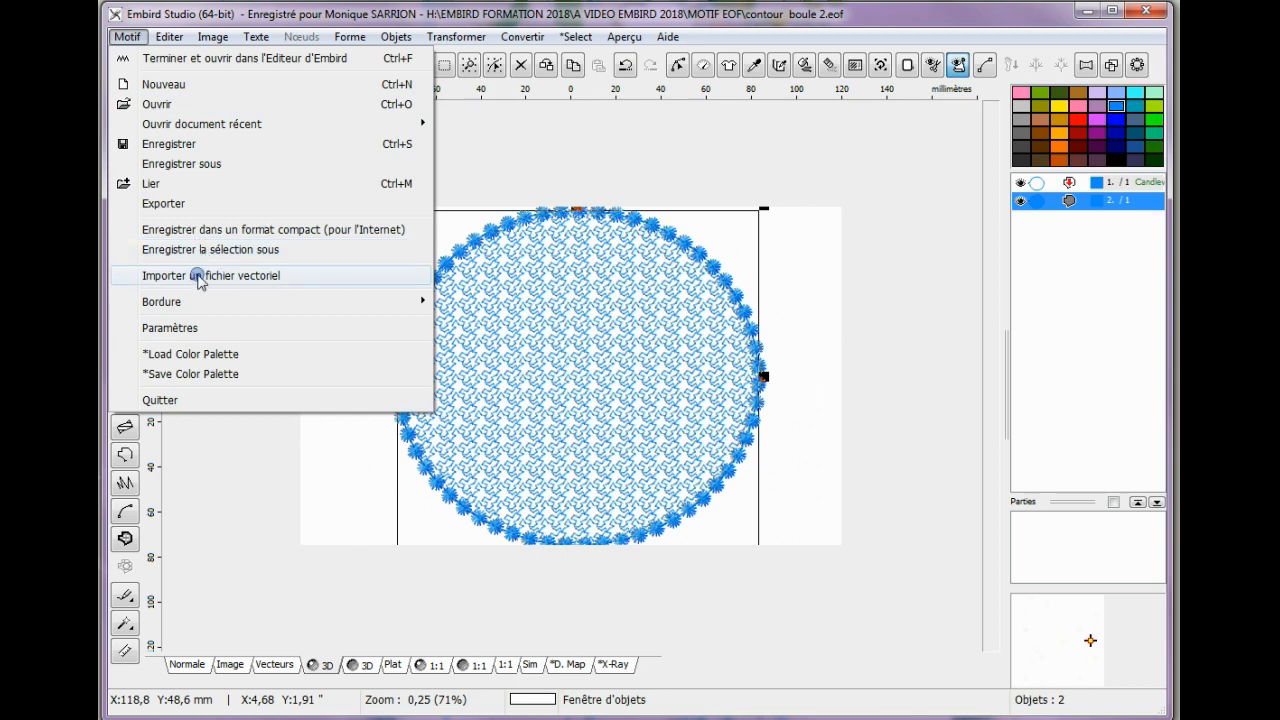
click(186, 163)
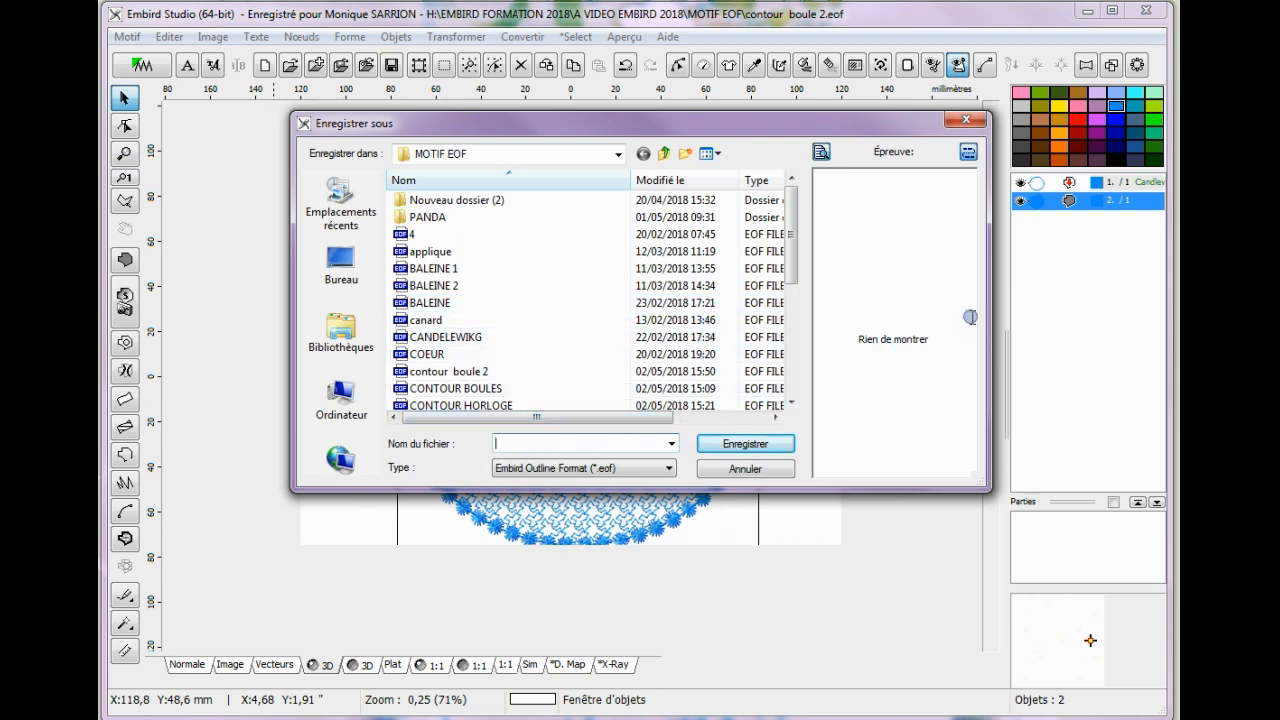
text(MOTI)
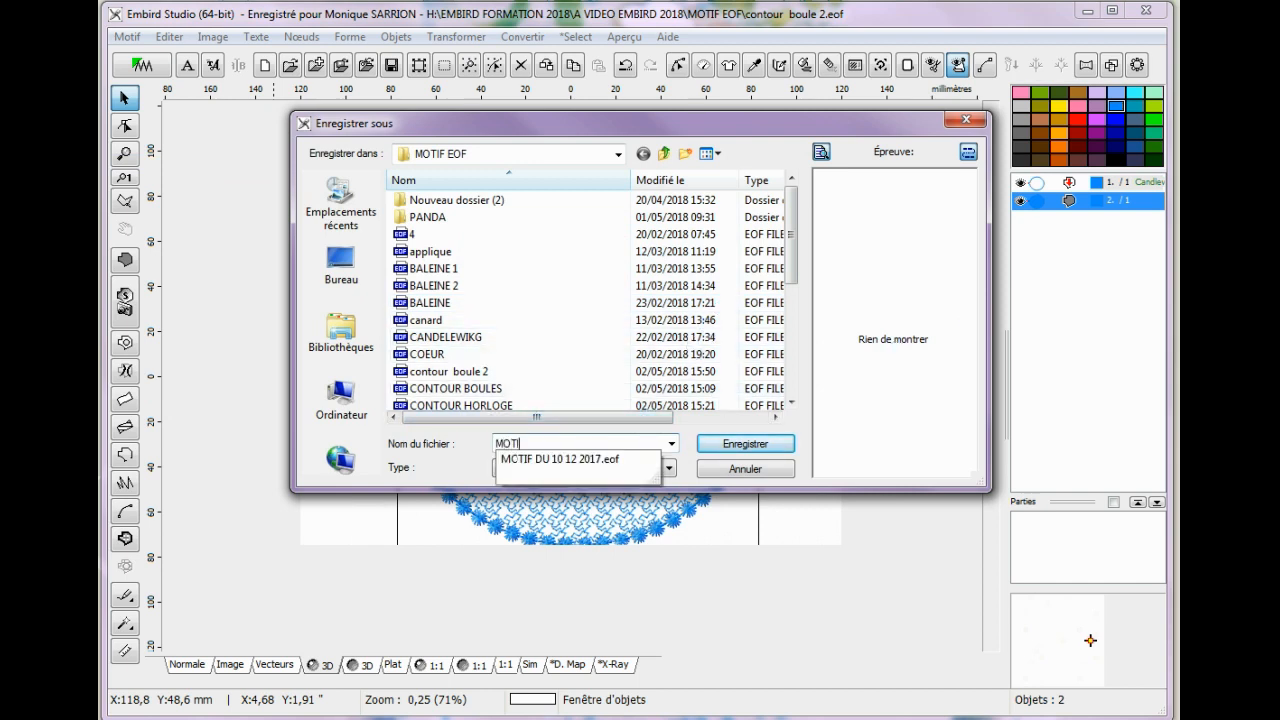
text(F FON POUR HORLOGE)
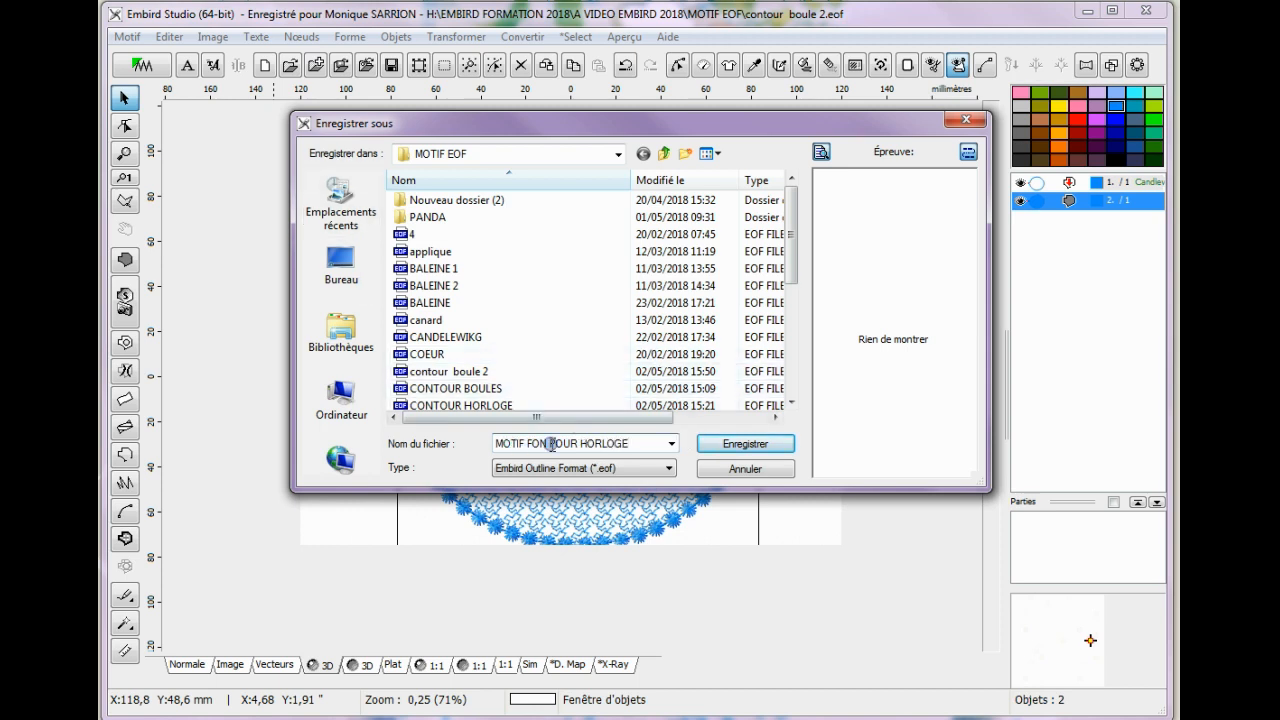
text(D)
click(763, 452)
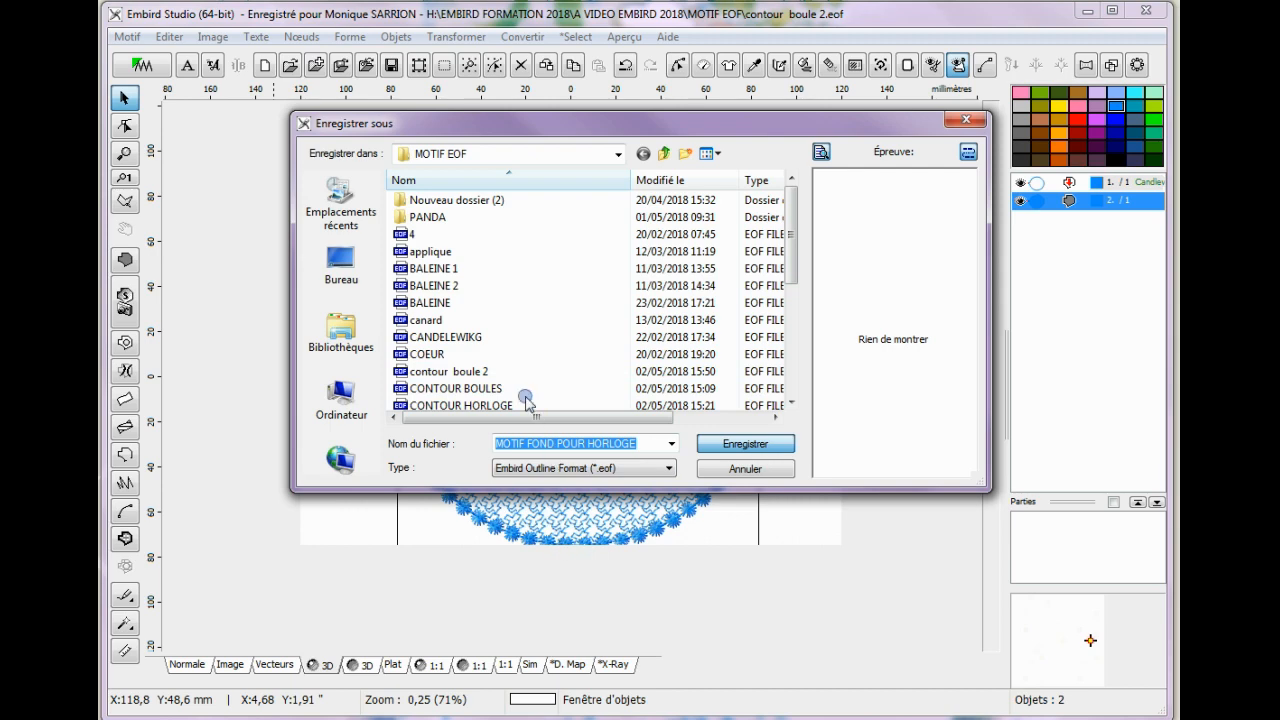
key(Return)
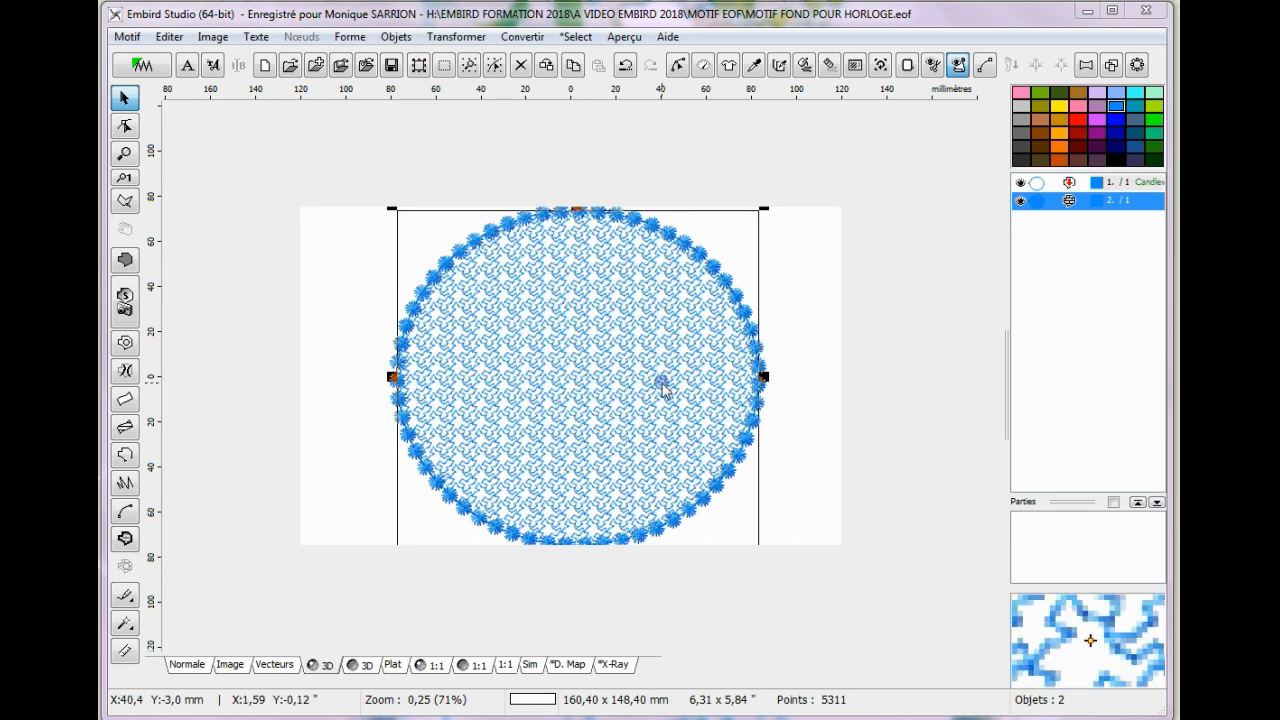
Finish the design into Embird Editor and resize it proportionally to a width of 130.3 mm.
click(139, 66)
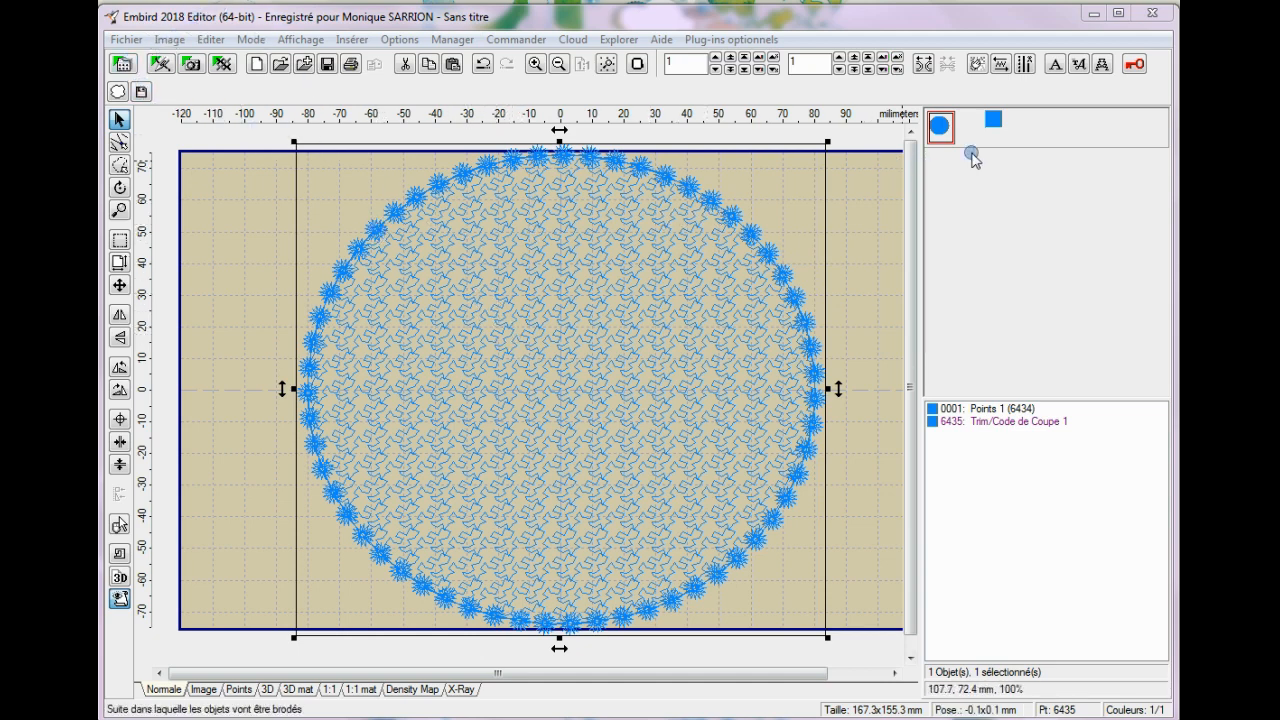
click(209, 42)
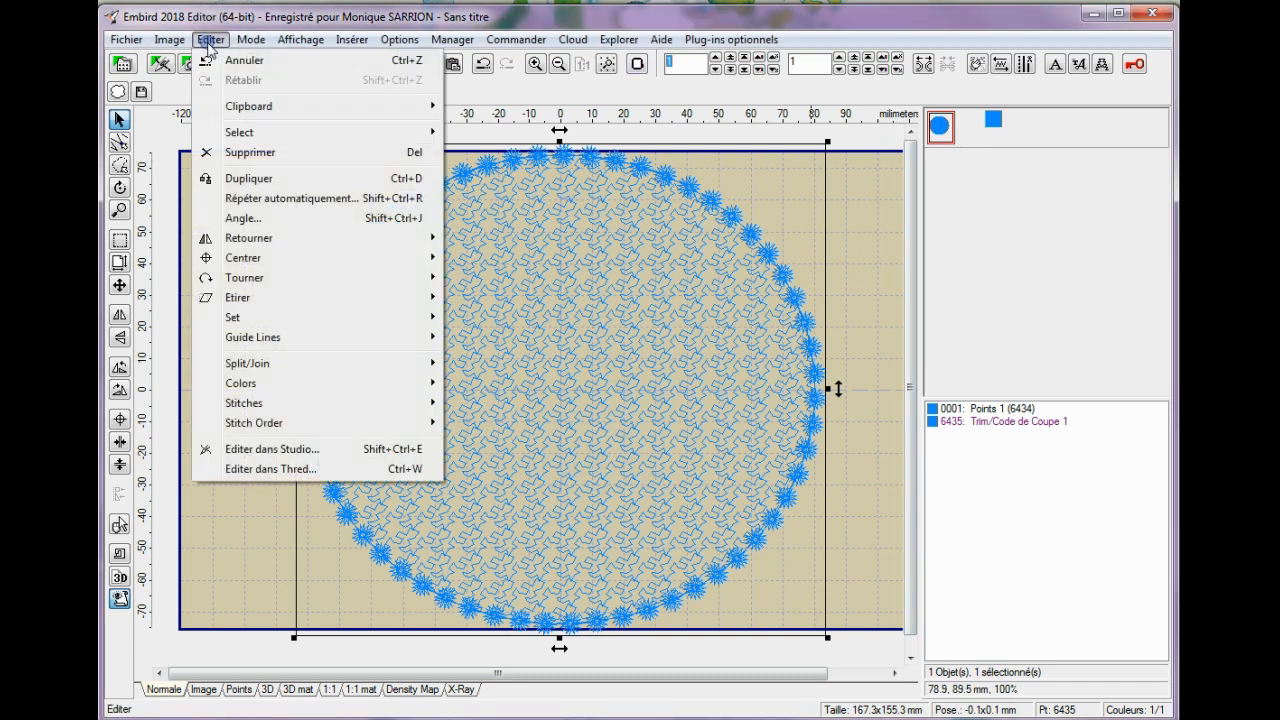
click(253, 317)
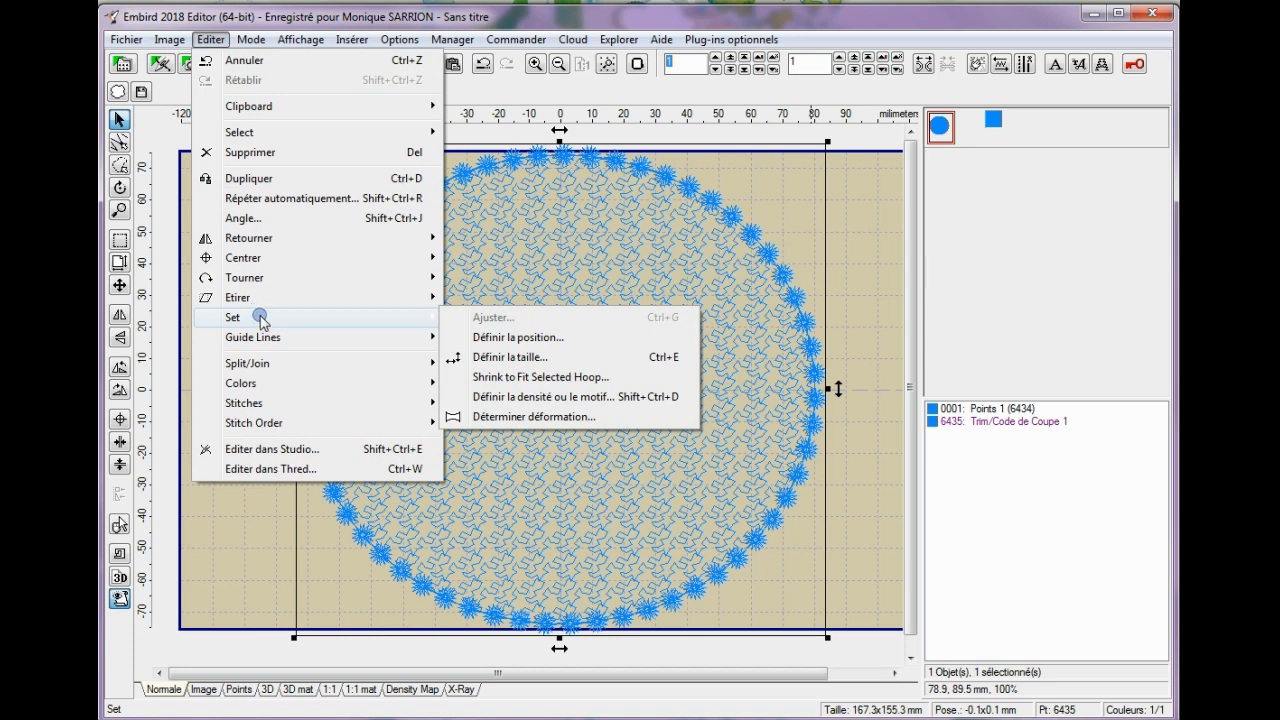
click(524, 356)
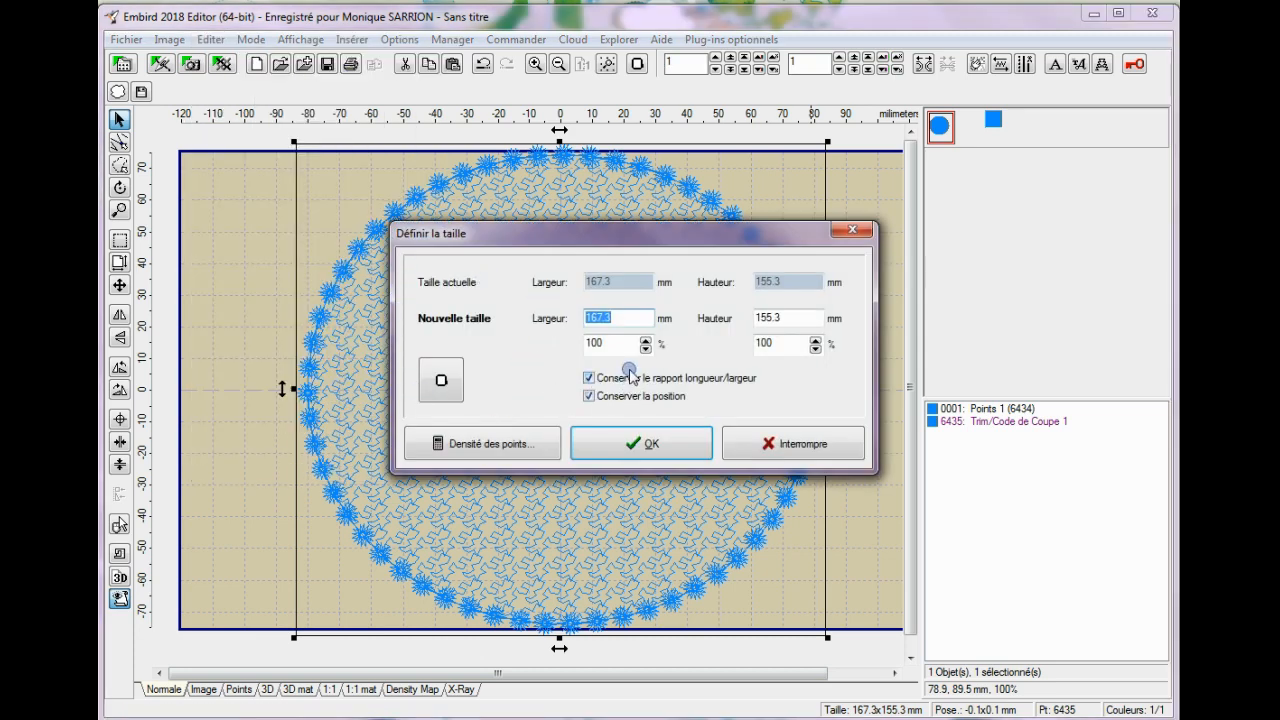
click(590, 314)
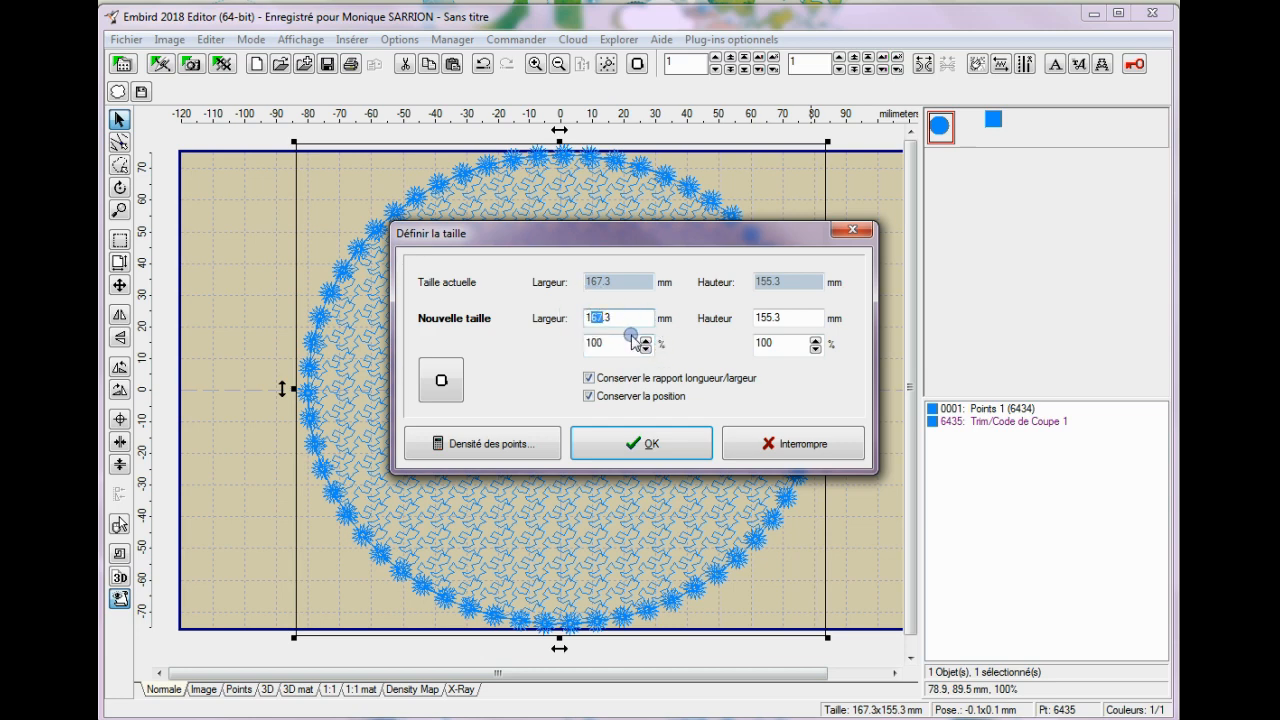
text(5)
click(651, 443)
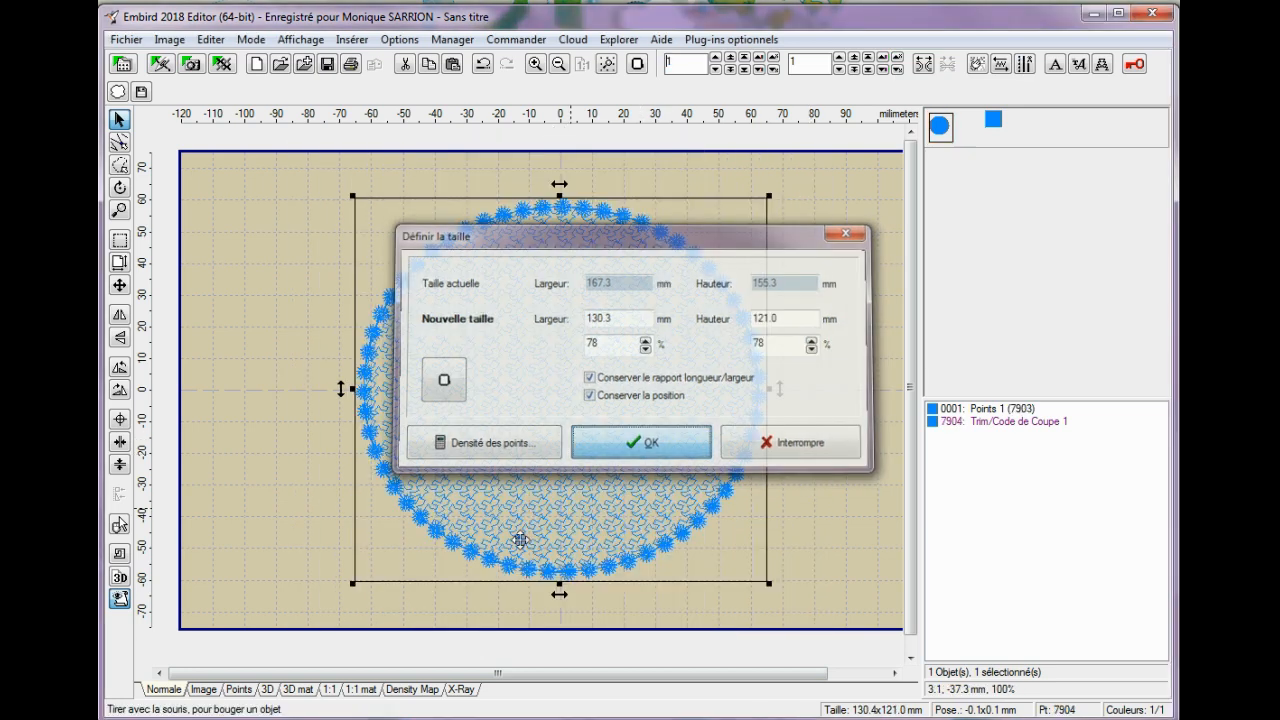
Move the filled circle about 12.5 mm to the left and change its thread colour to the custom brown.
drag(566, 289, 525, 286)
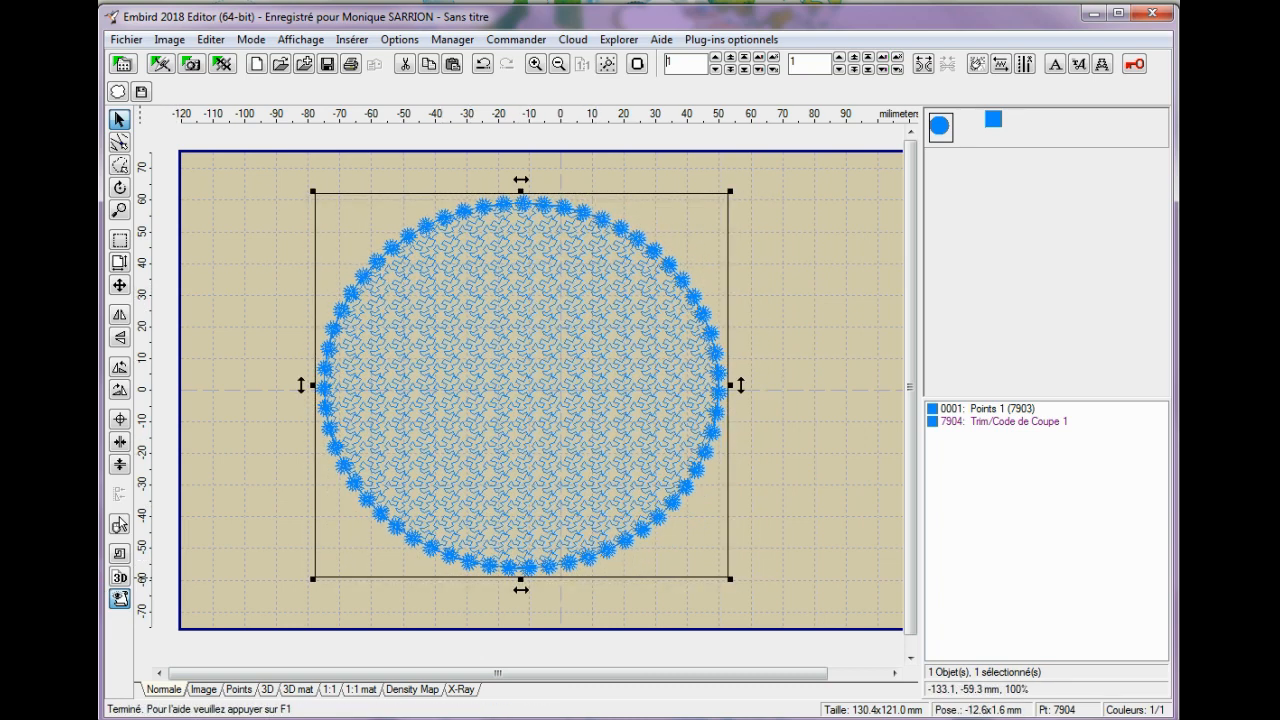
right_click(993, 122)
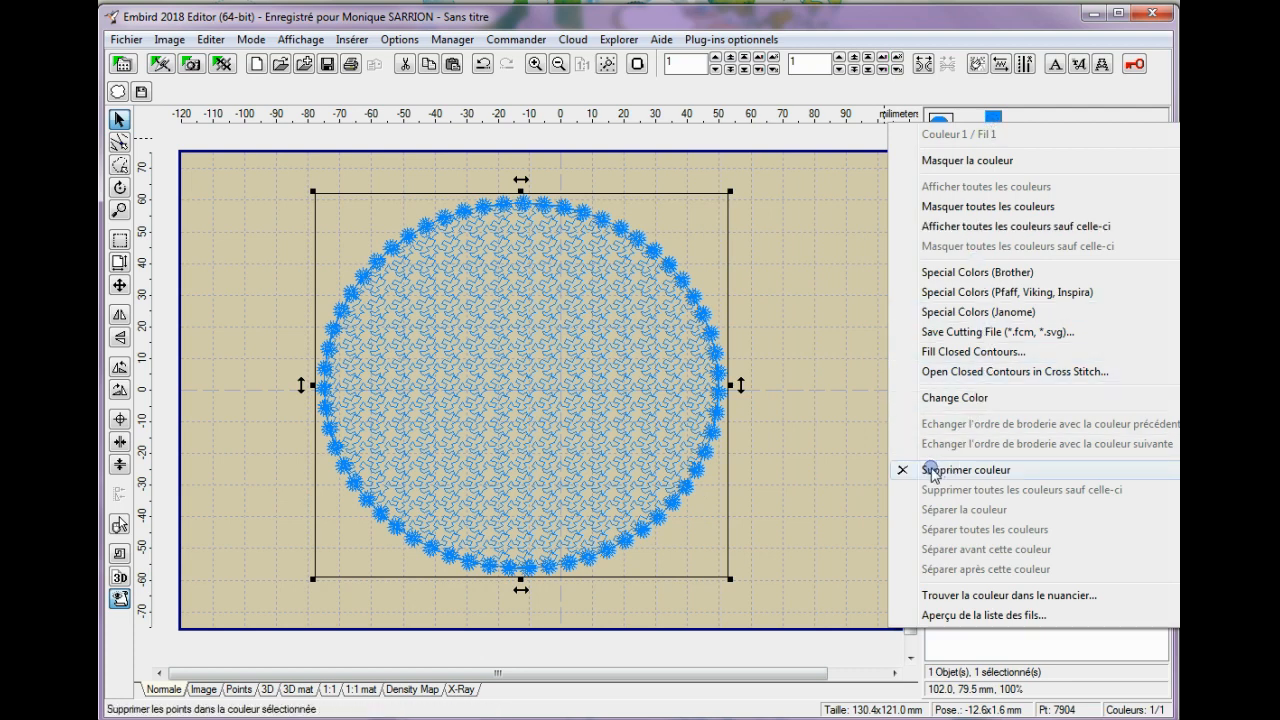
mouse_move(940, 397)
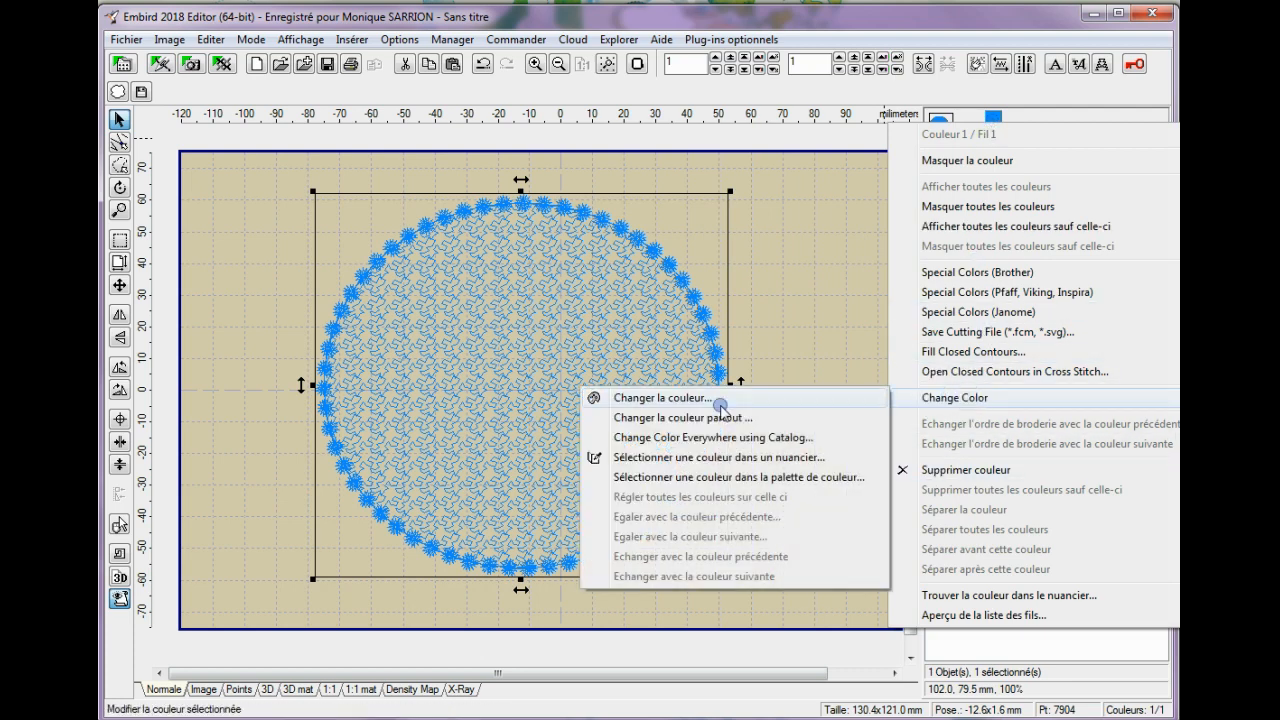
click(681, 400)
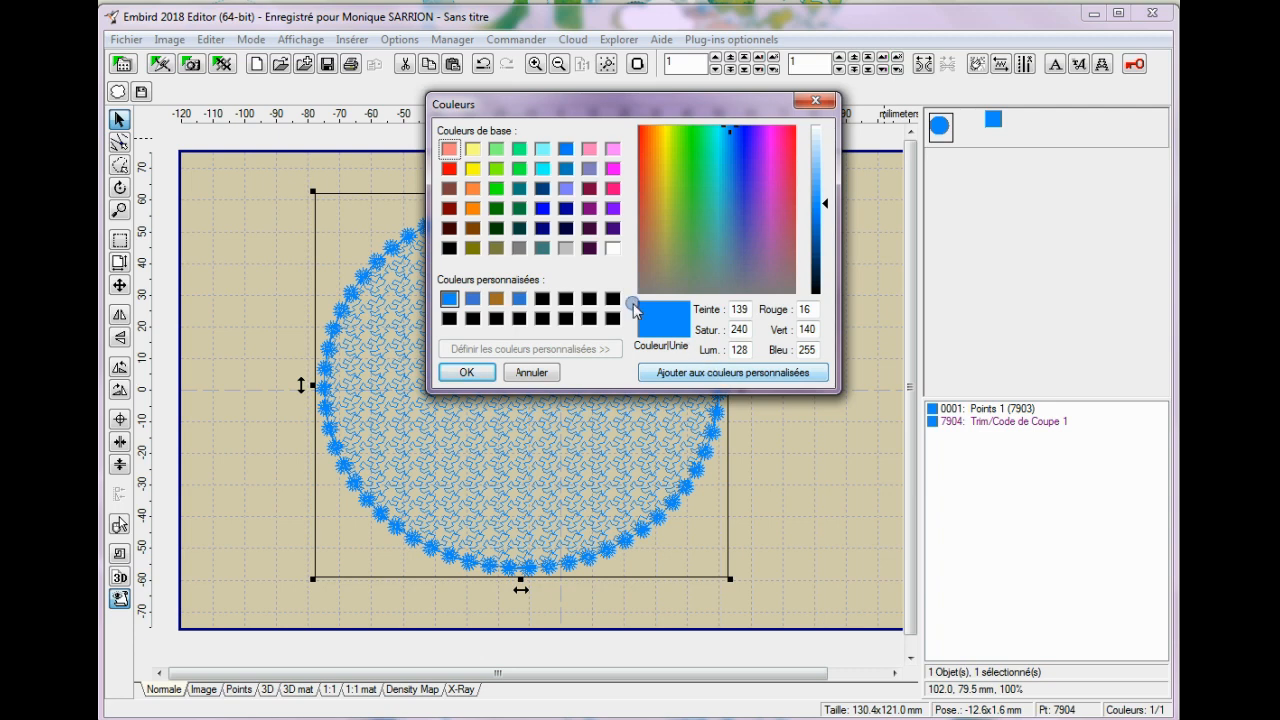
click(496, 300)
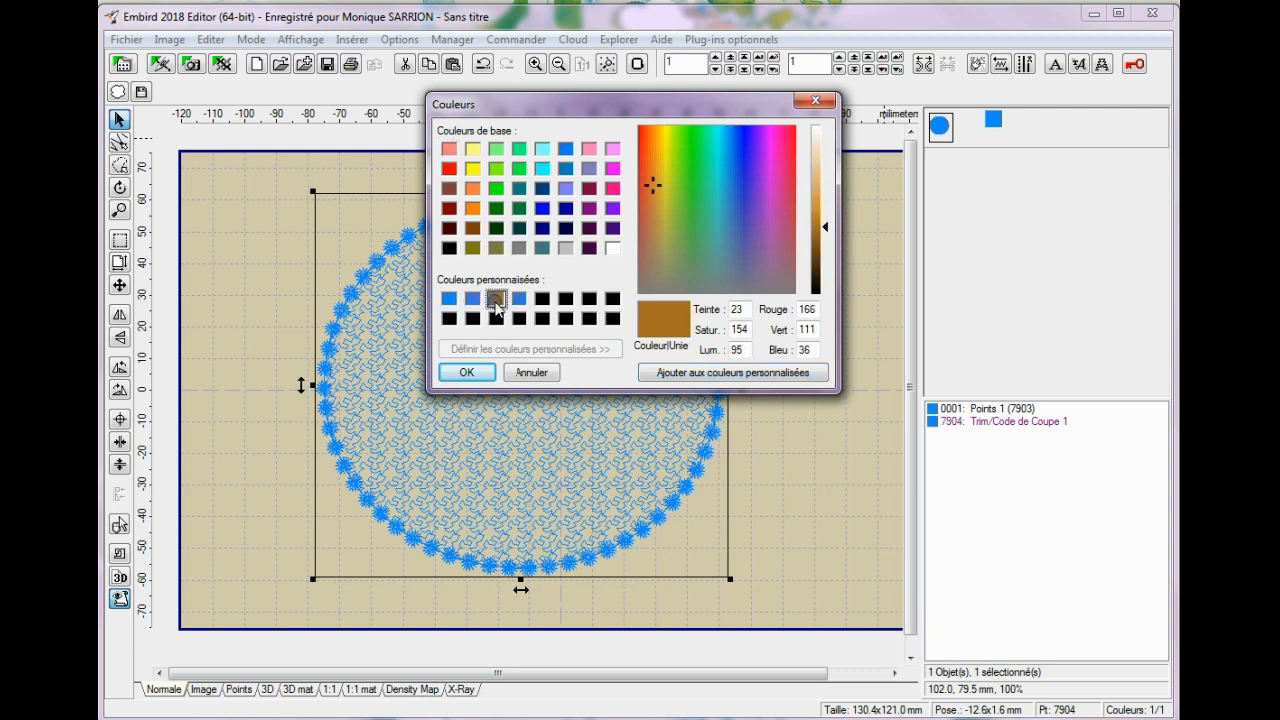
click(466, 372)
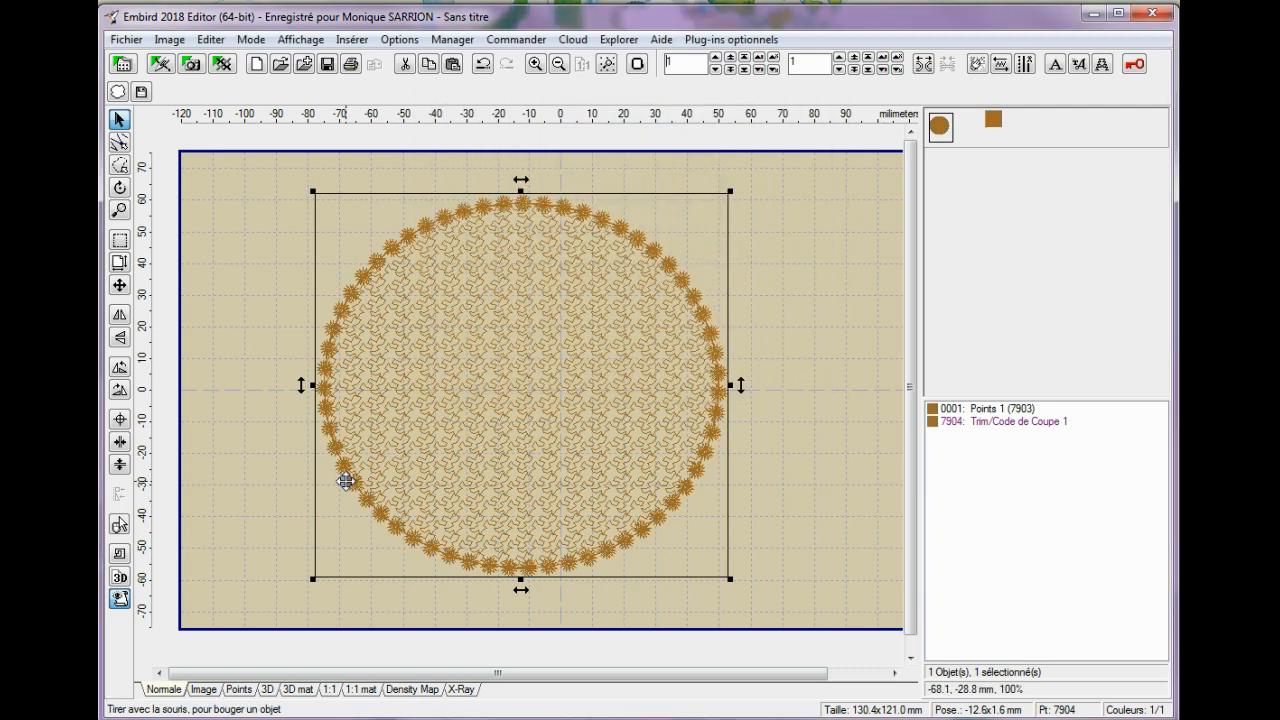
Insert a Font Engine clock with unrotated Roman numerals I to XII, position it over the brown circle and preview it in 3D.
click(1078, 65)
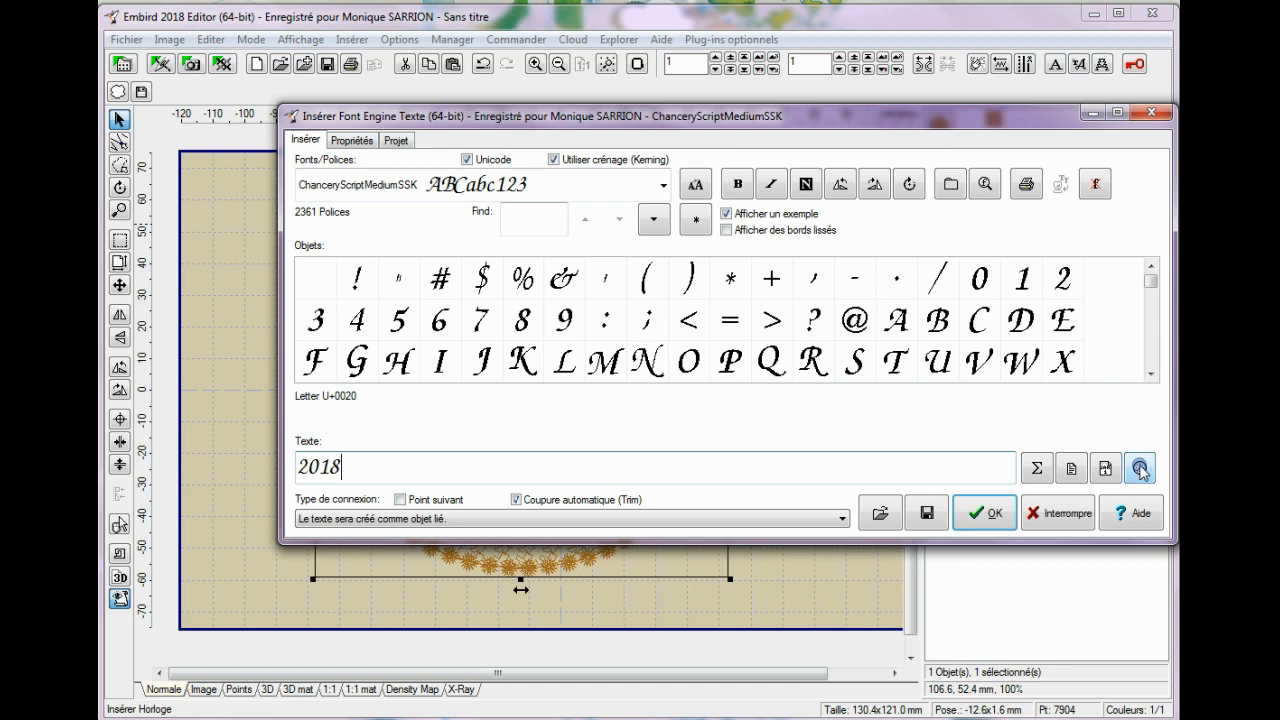
click(1140, 468)
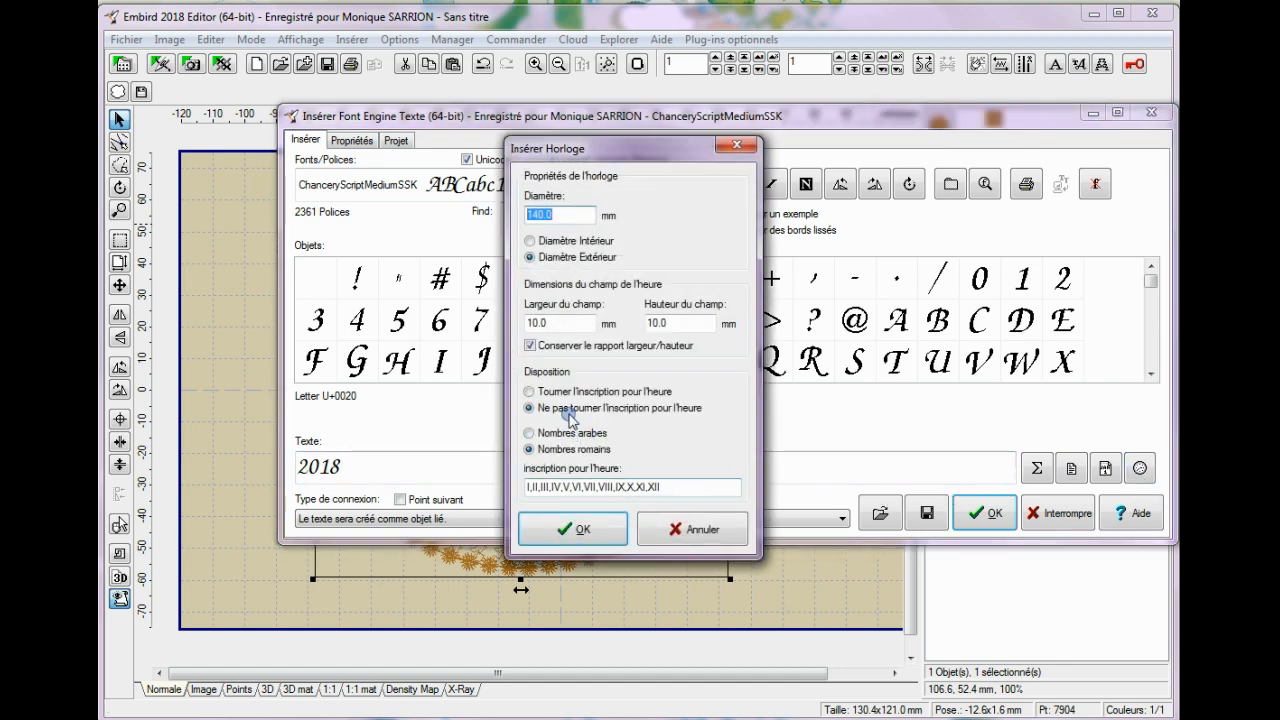
click(533, 214)
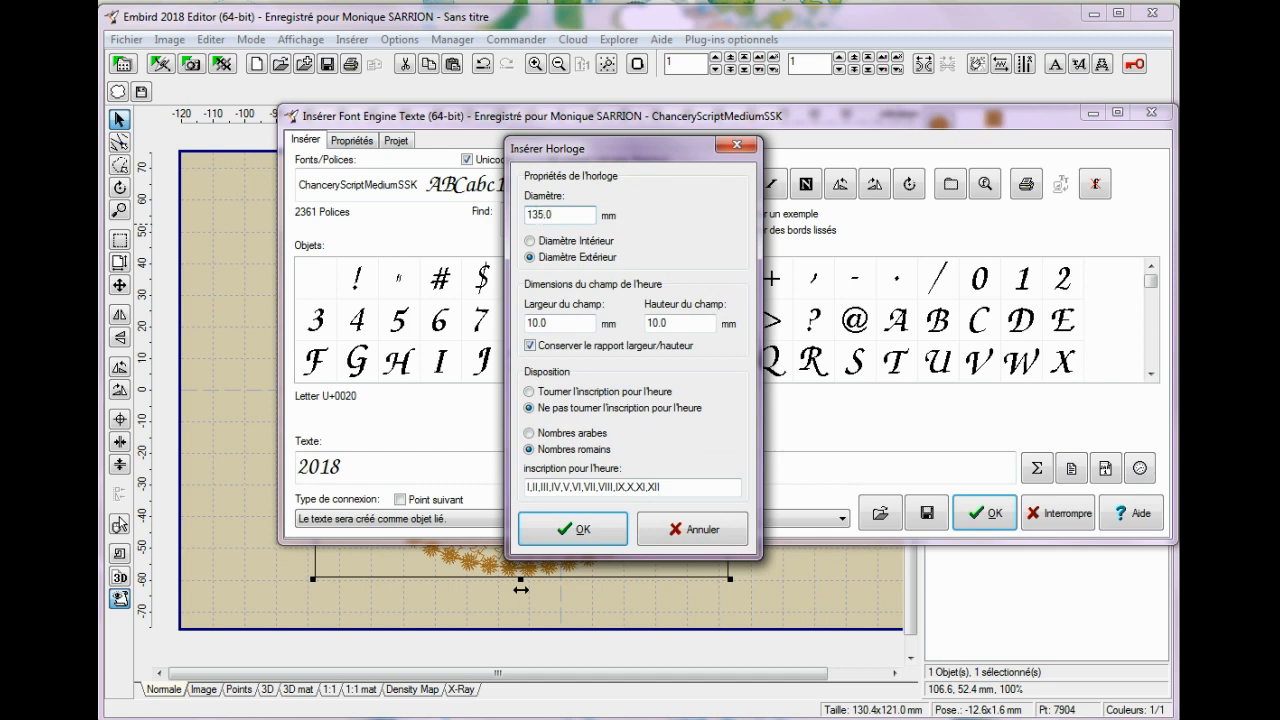
click(596, 530)
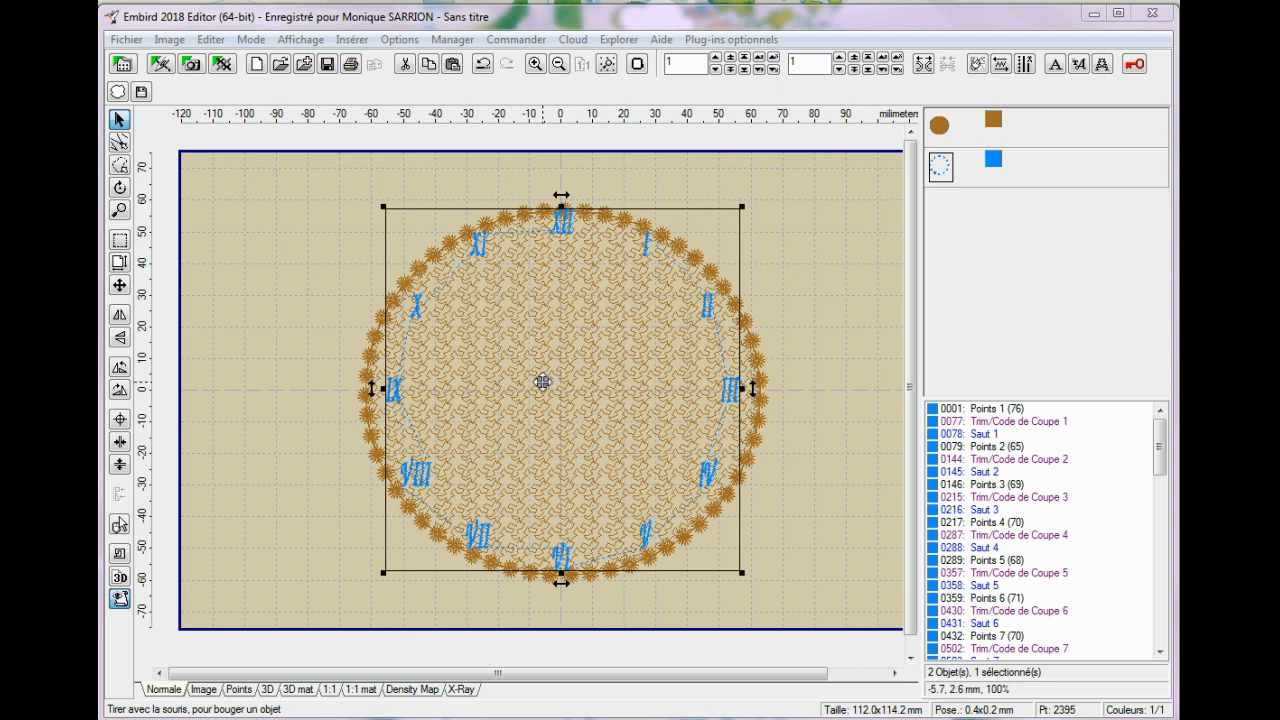
drag(584, 371, 586, 373)
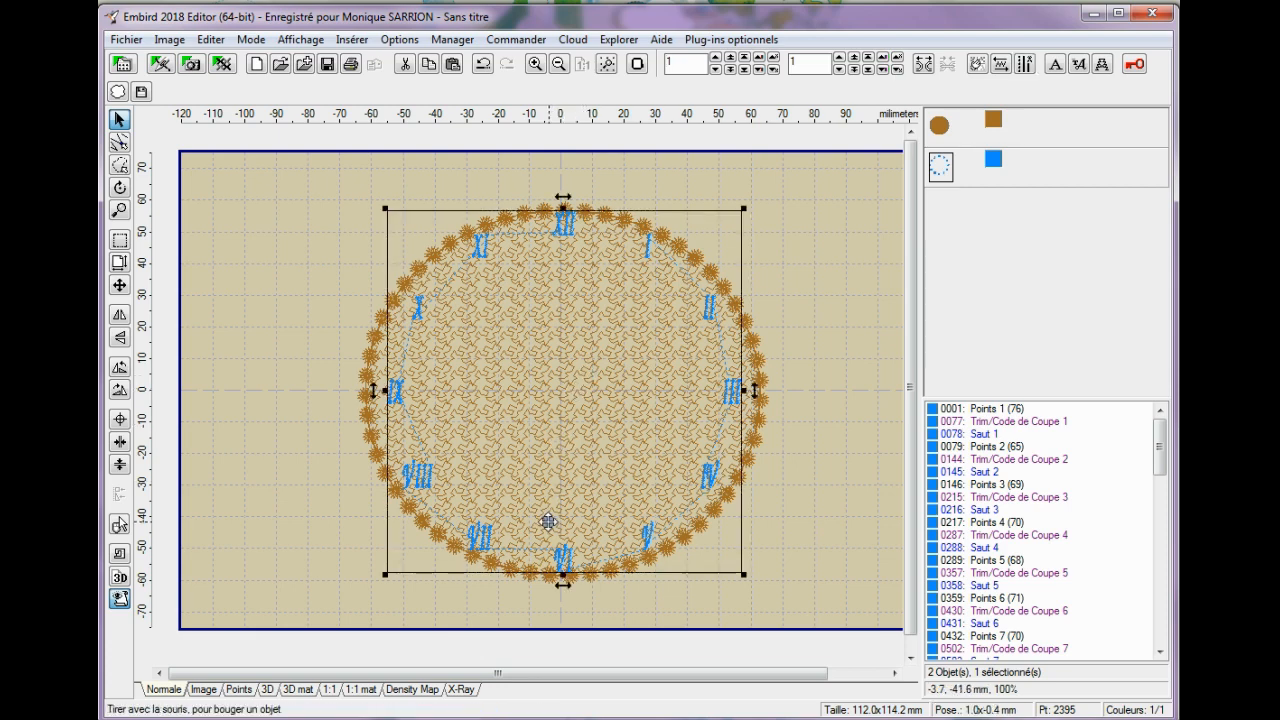
click(267, 689)
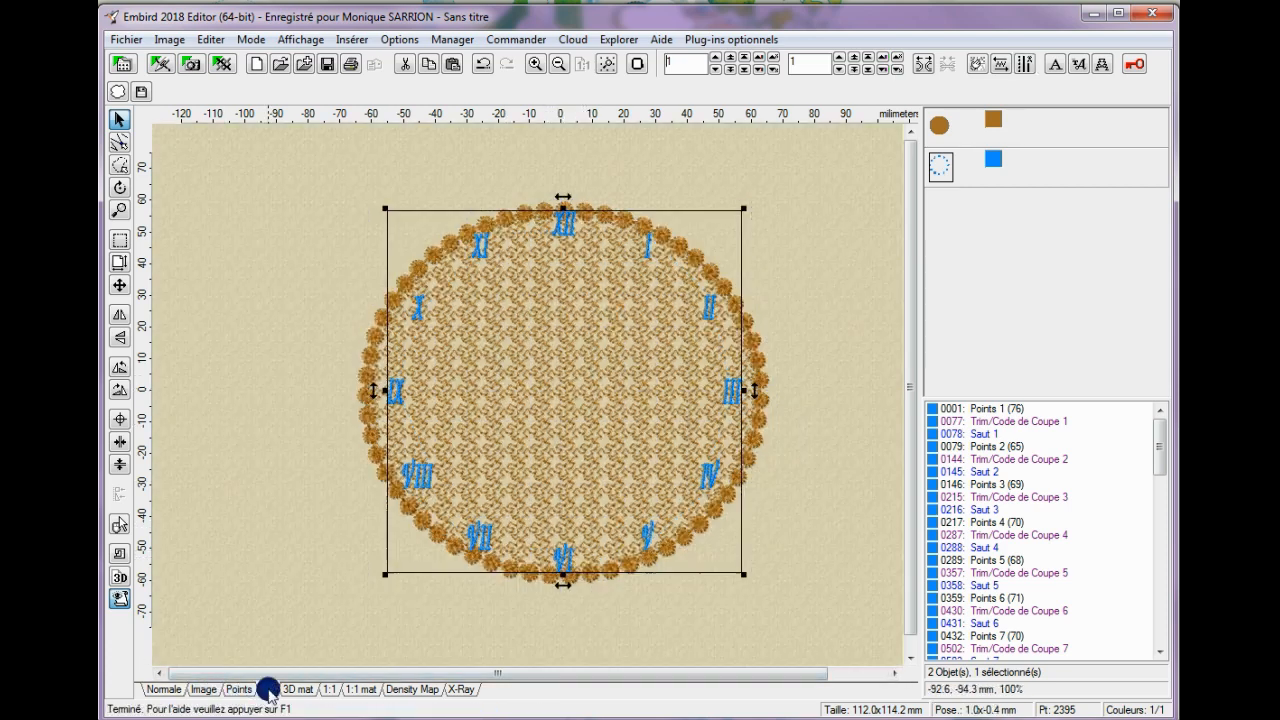